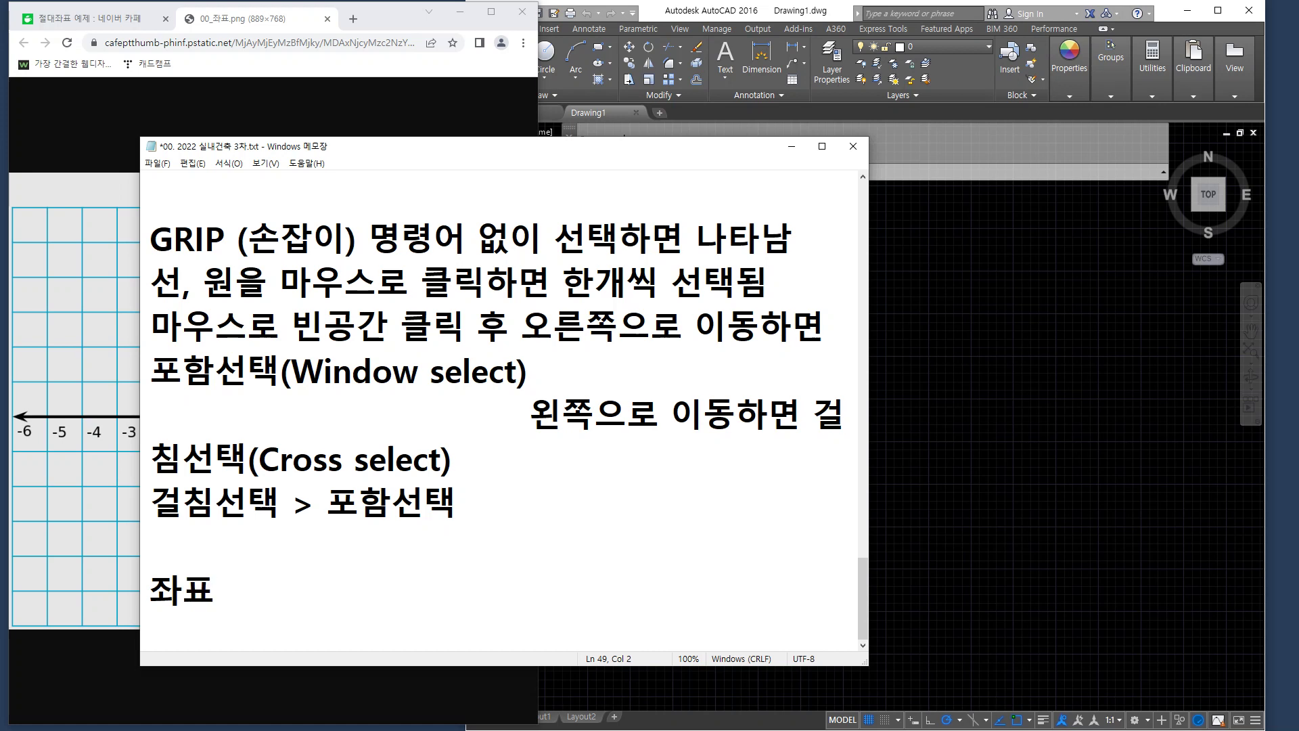
Step: Add "(위치)" after the 좌표 heading at the end of the lesson notes
{"action": "type", "text": "("}
{"action": "type", "text": "위치)"}
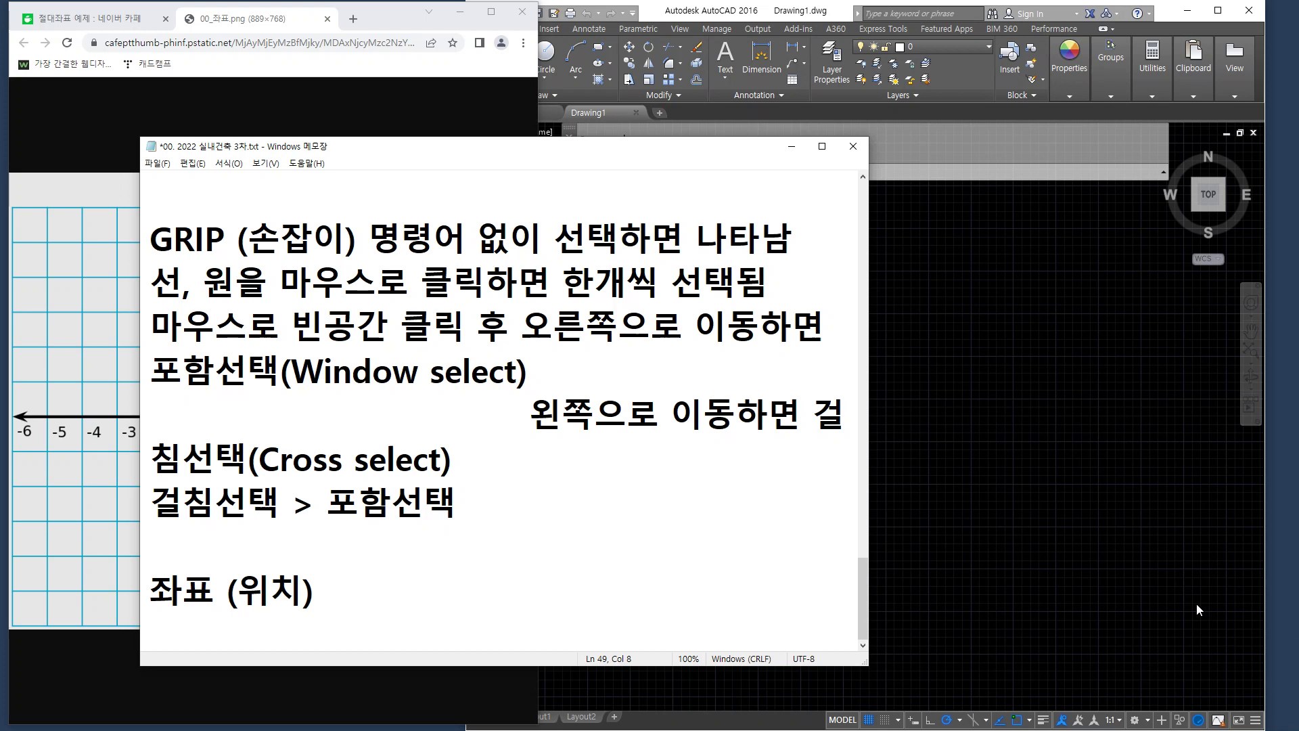
Step: Switch to AutoCAD, orbit the empty drawing into a tilted 3D view, and restore the plan view of the current UCS with PLAN
{"action": "left_click", "coordinate": [1167, 466]}
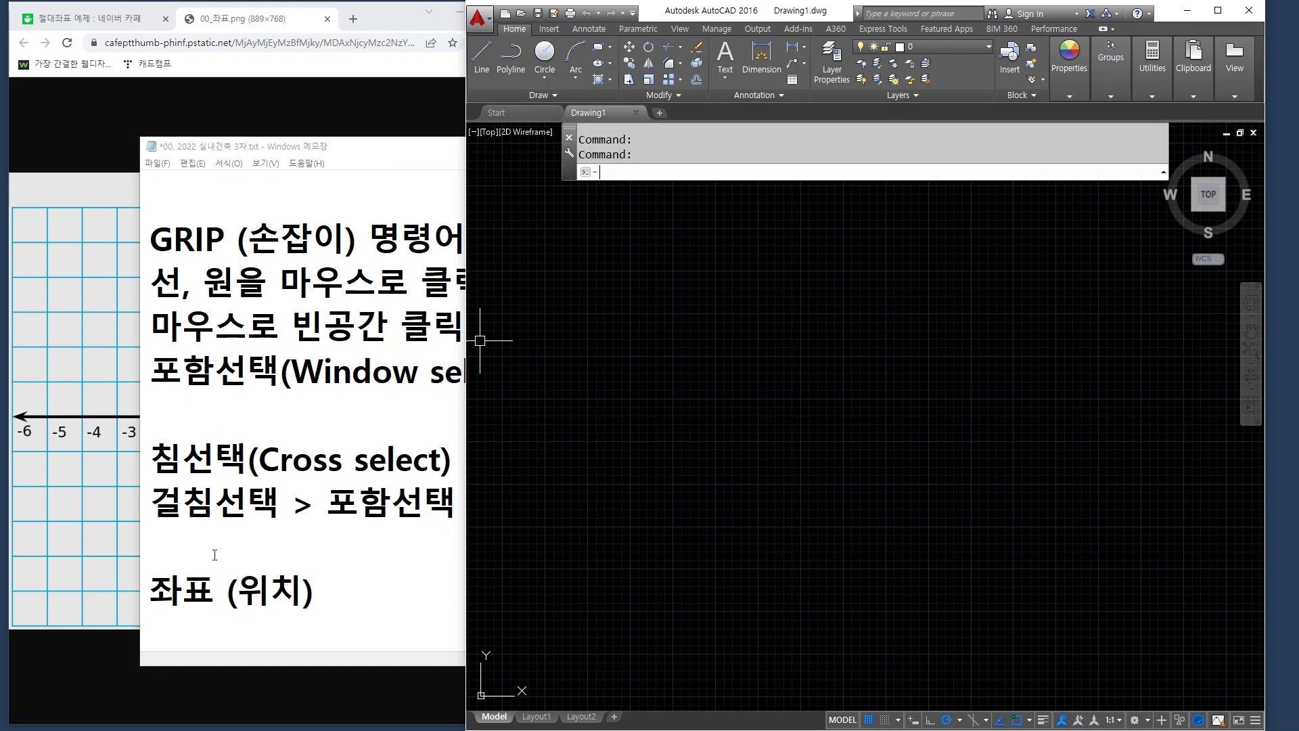
{"action": "middle_click_drag", "start_coordinate": [551, 638], "coordinate": [725, 415]}
{"action": "left_click_drag", "start_coordinate": [736, 305], "coordinate": [648, 411]}
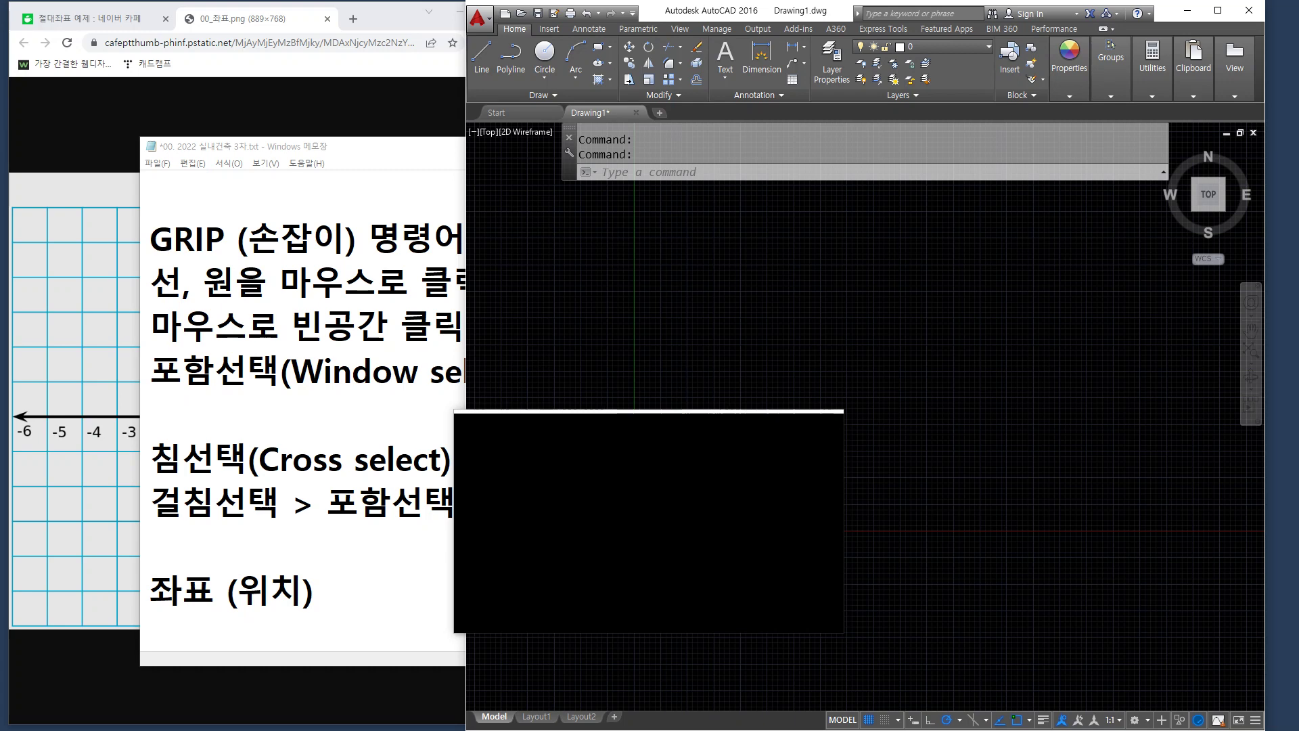
{"action": "middle_click_drag", "start_coordinate": [649, 534], "coordinate": [671, 467], "text": "shift"}
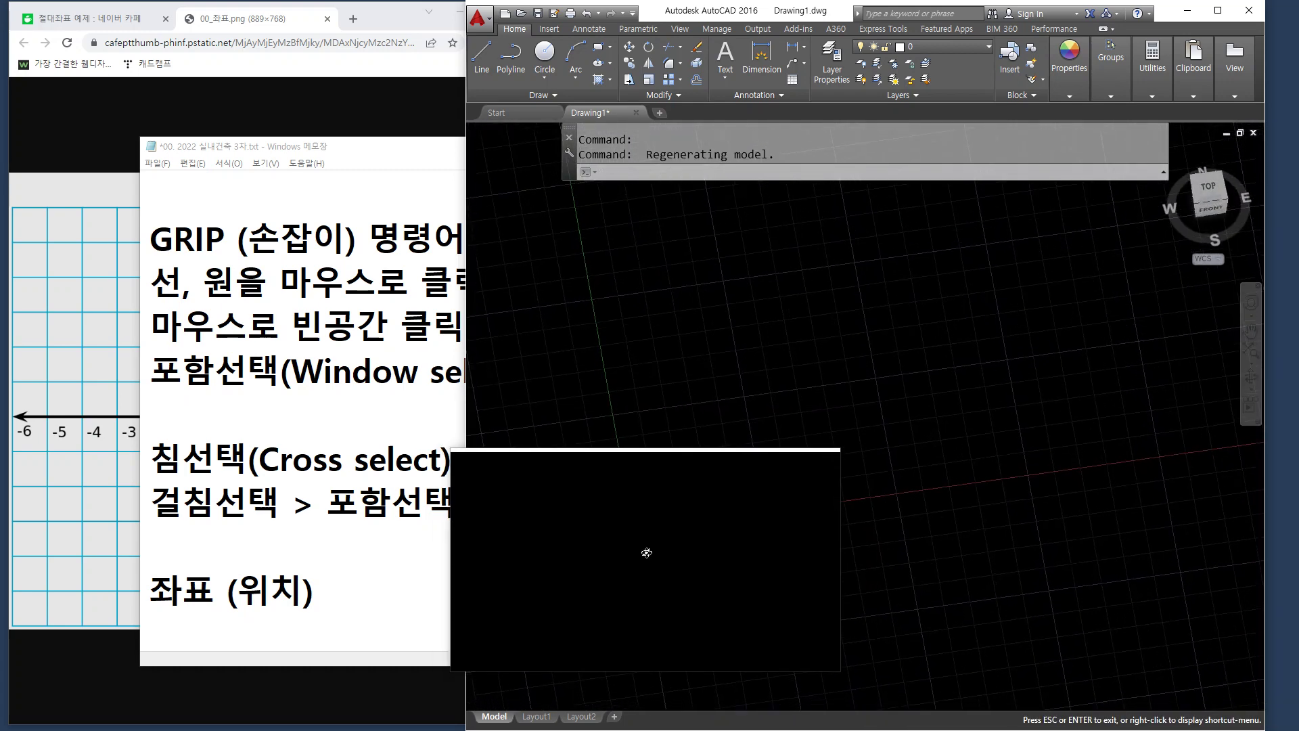
{"action": "middle_click_drag", "start_coordinate": [647, 552], "coordinate": [677, 498], "text": "shift"}
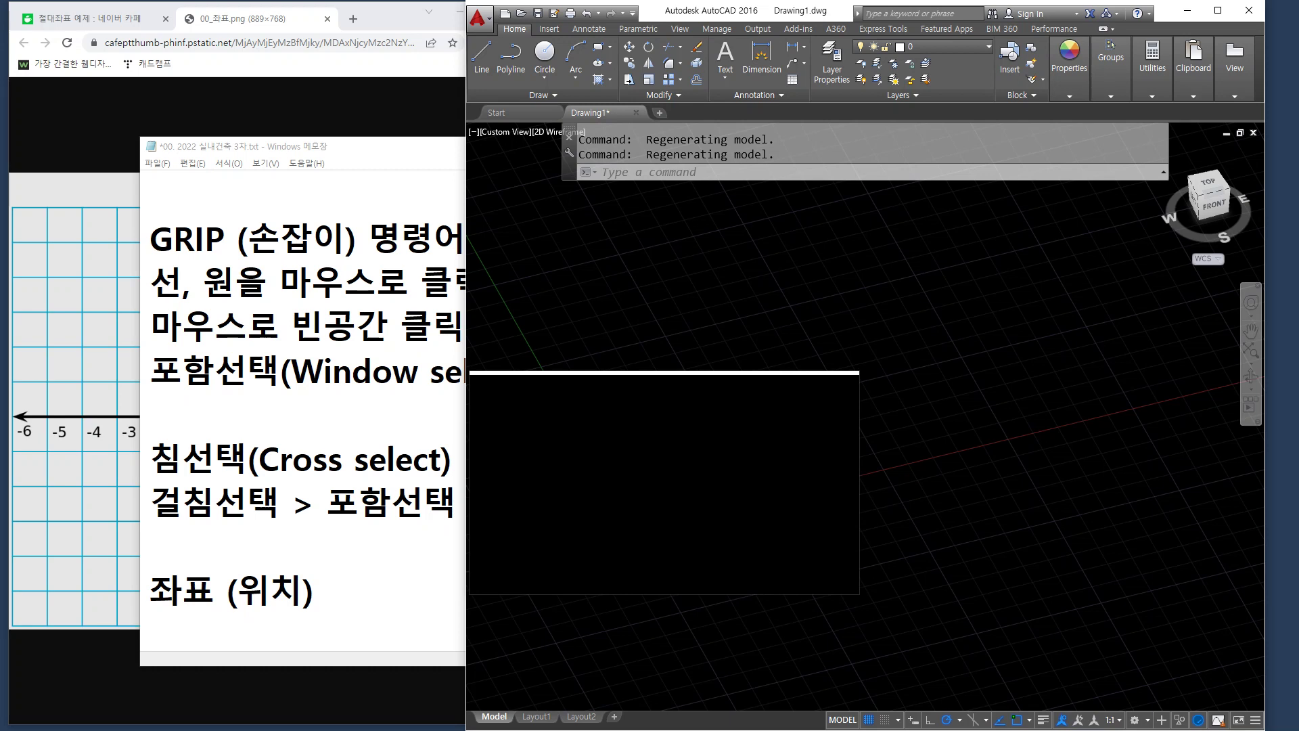
{"action": "type", "text": "plan"}
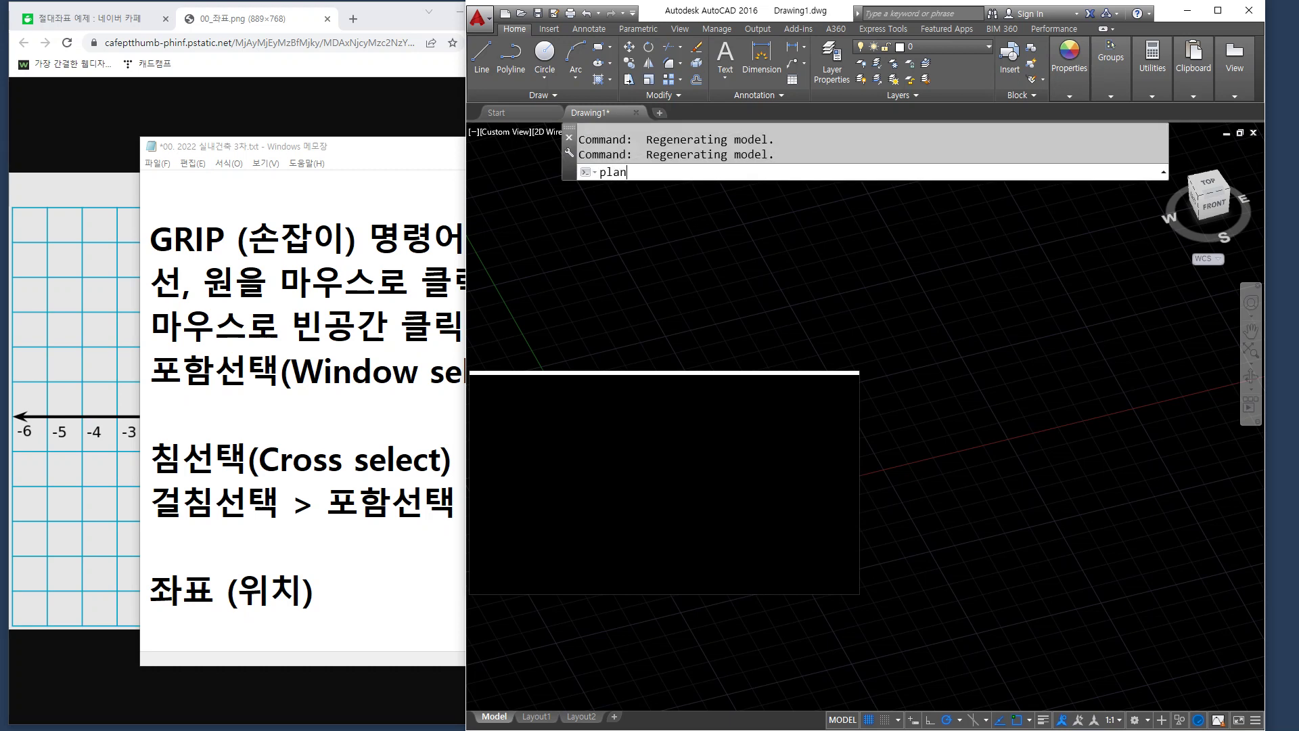
{"action": "key", "text": "Return"}
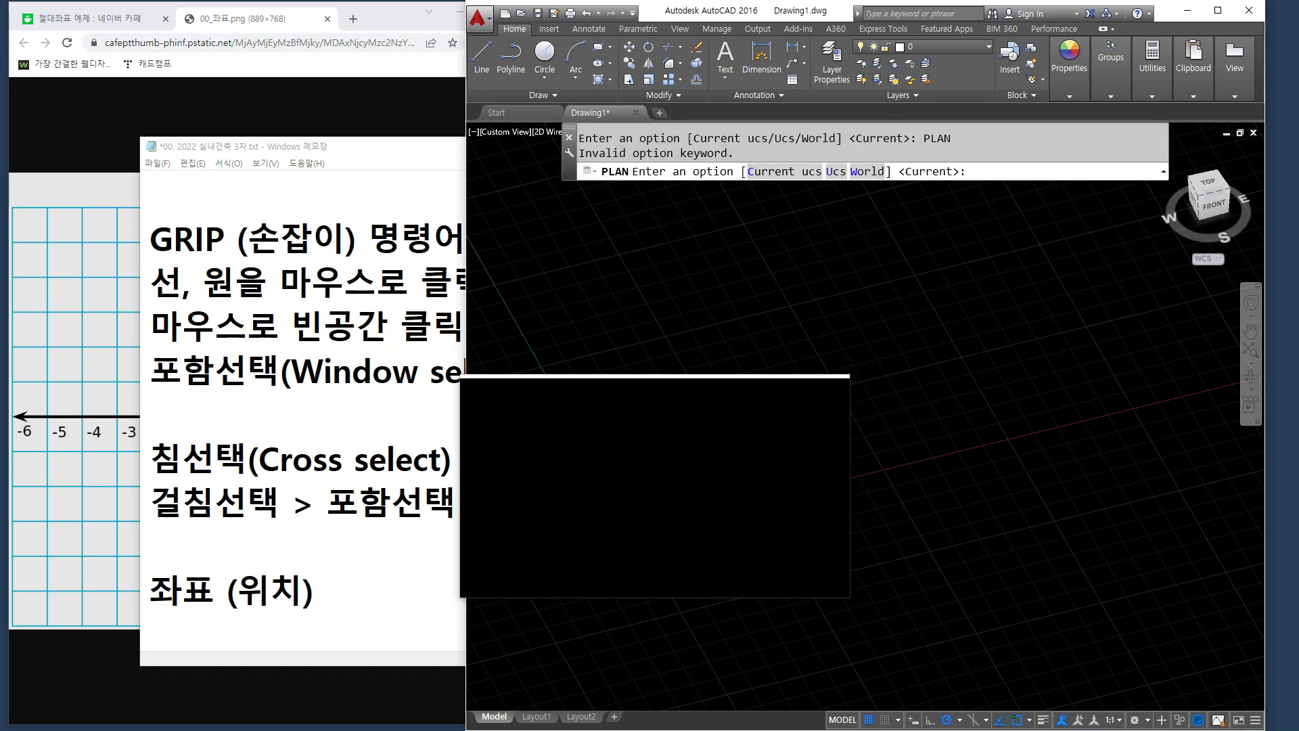
{"action": "key", "text": "Return"}
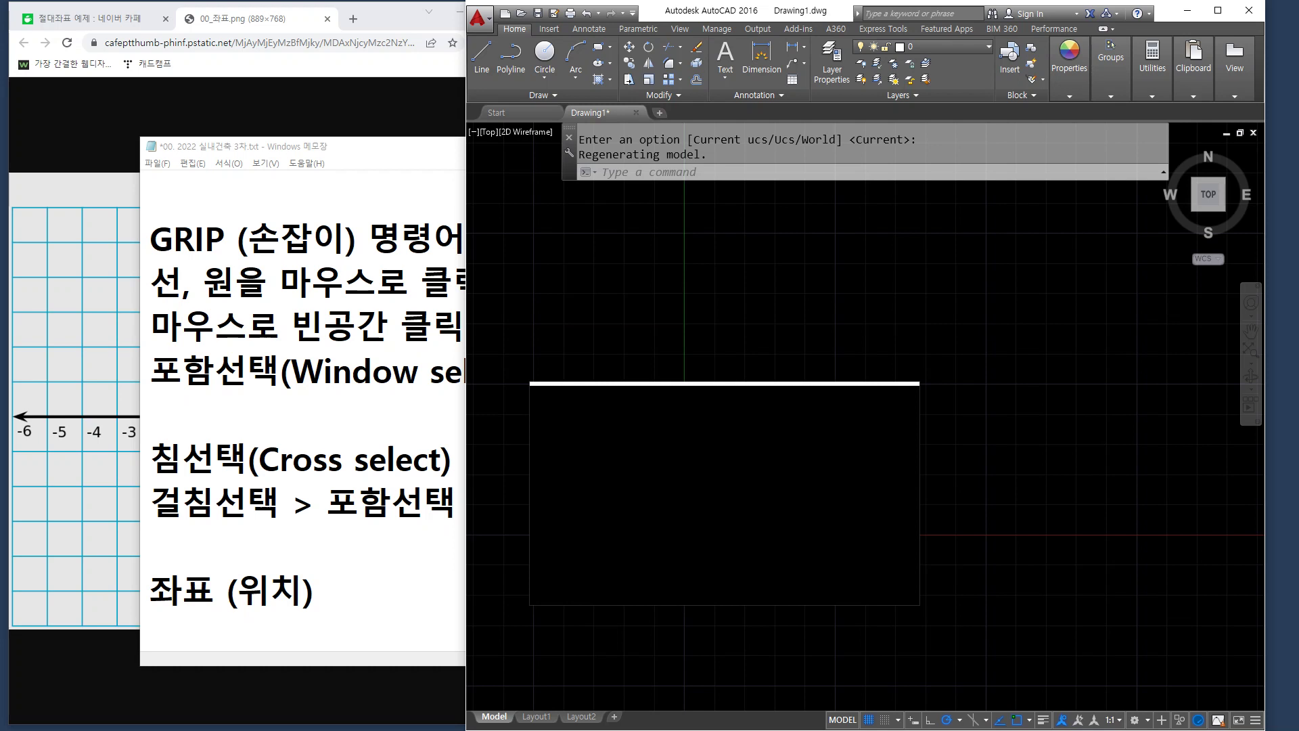
Step: Orbit the drawing once more, reset it to the current UCS plan view, and bring the origin near the middle of the drawing area
{"action": "mouse_move", "coordinate": [724, 495]}
{"action": "middle_mouse_down"}
{"action": "mouse_move", "coordinate": [710, 490]}
{"action": "mouse_move", "coordinate": [679, 540]}
{"action": "mouse_move", "coordinate": [717, 458]}
{"action": "mouse_move", "coordinate": [688, 554]}
{"action": "mouse_move", "coordinate": [719, 515]}
{"action": "middle_mouse_up"}
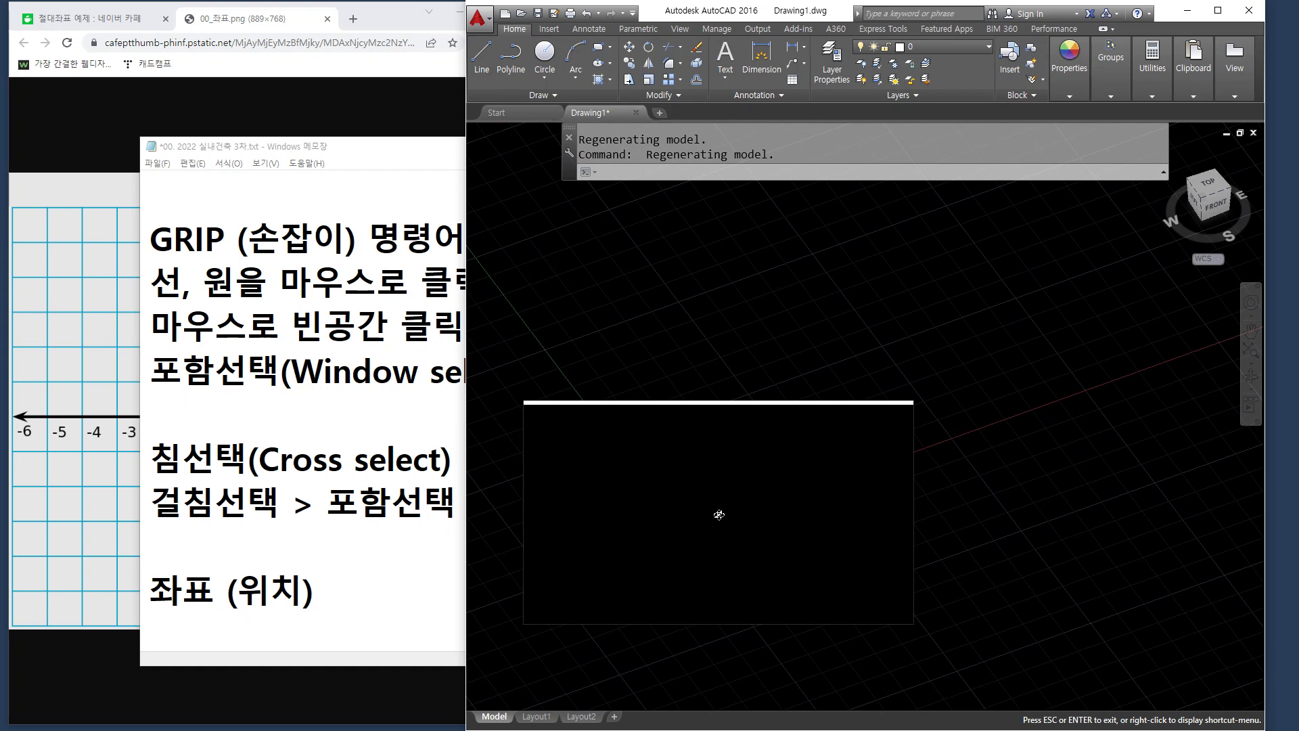
{"action": "key", "text": "Escape"}
{"action": "type", "text": "pla"}
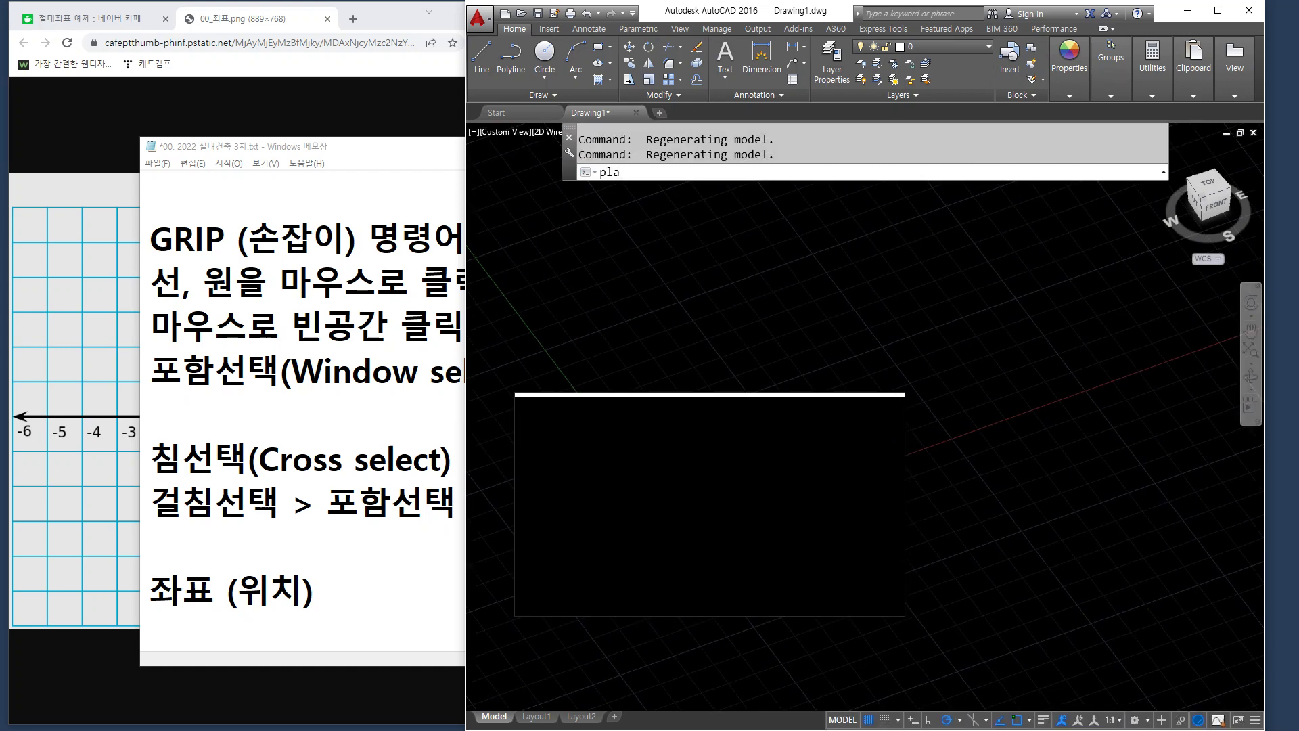
{"action": "type", "text": "n"}
{"action": "key", "text": "Return"}
{"action": "key", "text": "Return"}
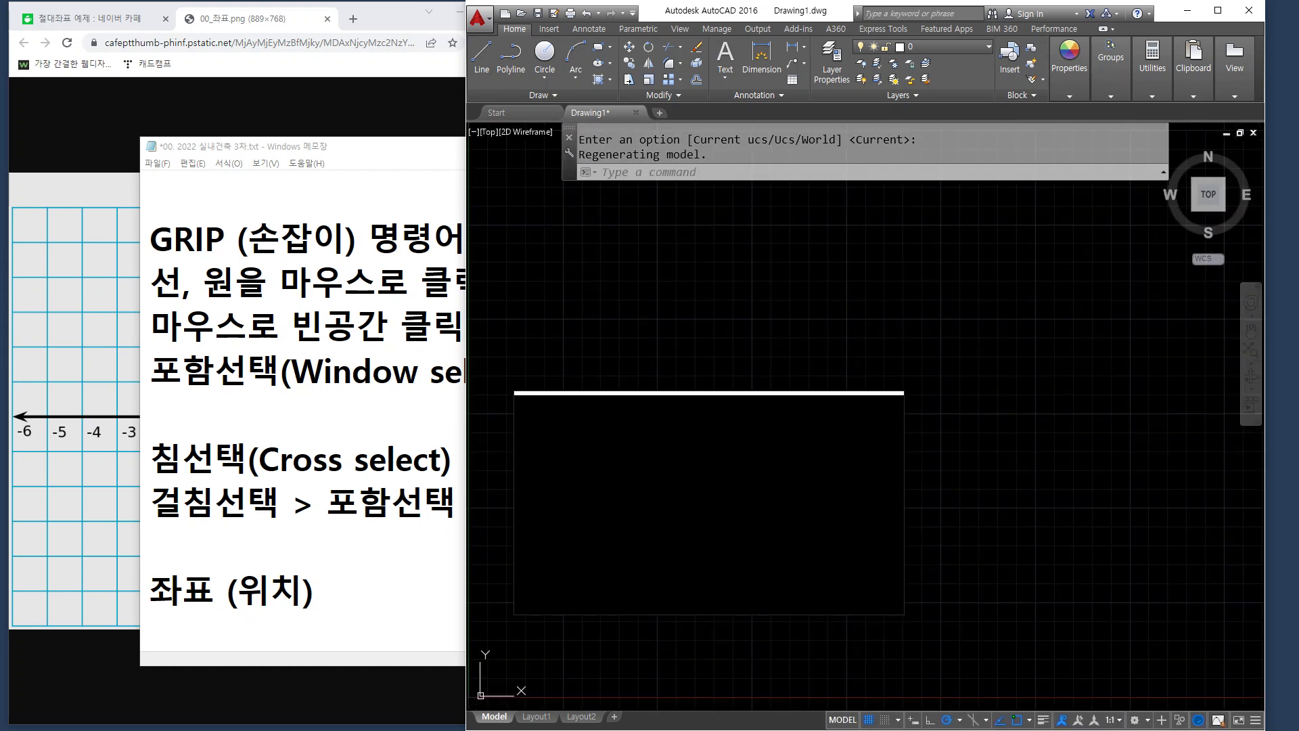
{"action": "scroll", "coordinate": [710, 504], "scroll_direction": "down", "scroll_amount": 2}
{"action": "middle_click_drag", "start_coordinate": [637, 570], "coordinate": [760, 380]}
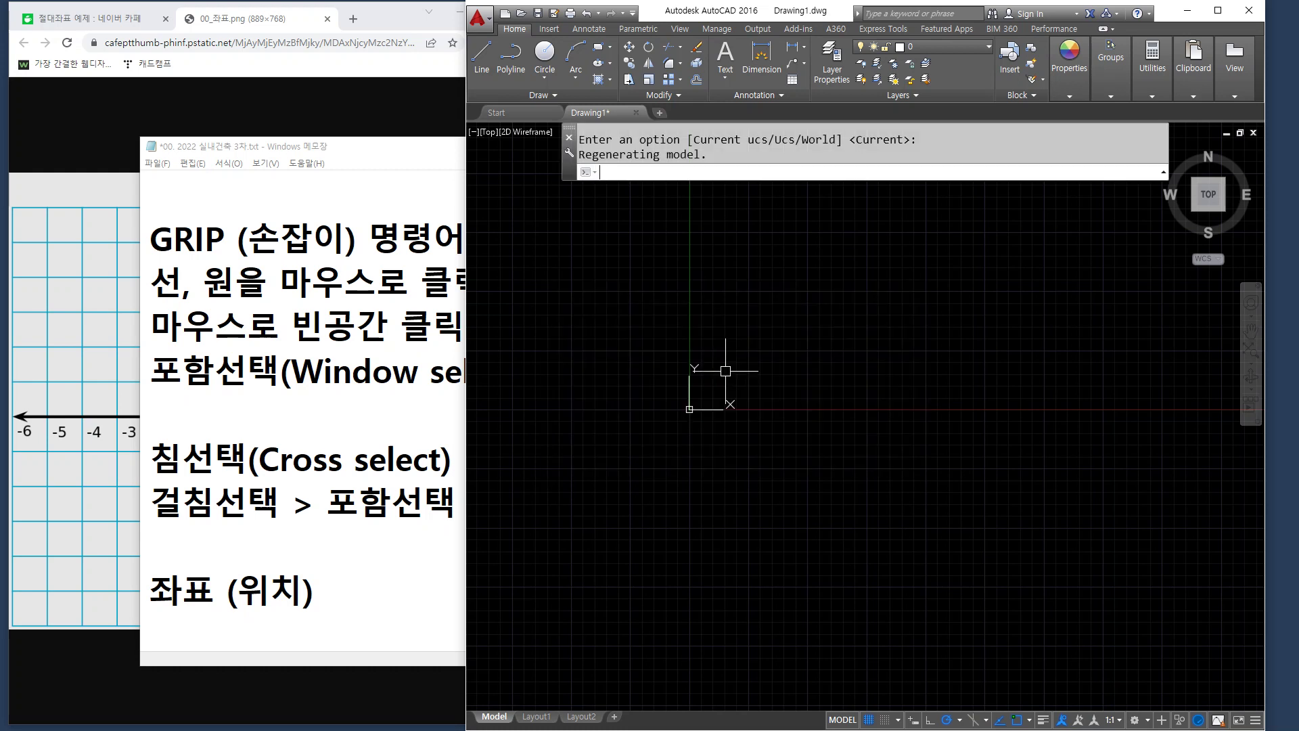
Step: Switch to Notepad and append "x,y" after "좌표 (위치)" in the lesson notes
{"action": "left_click", "coordinate": [409, 582]}
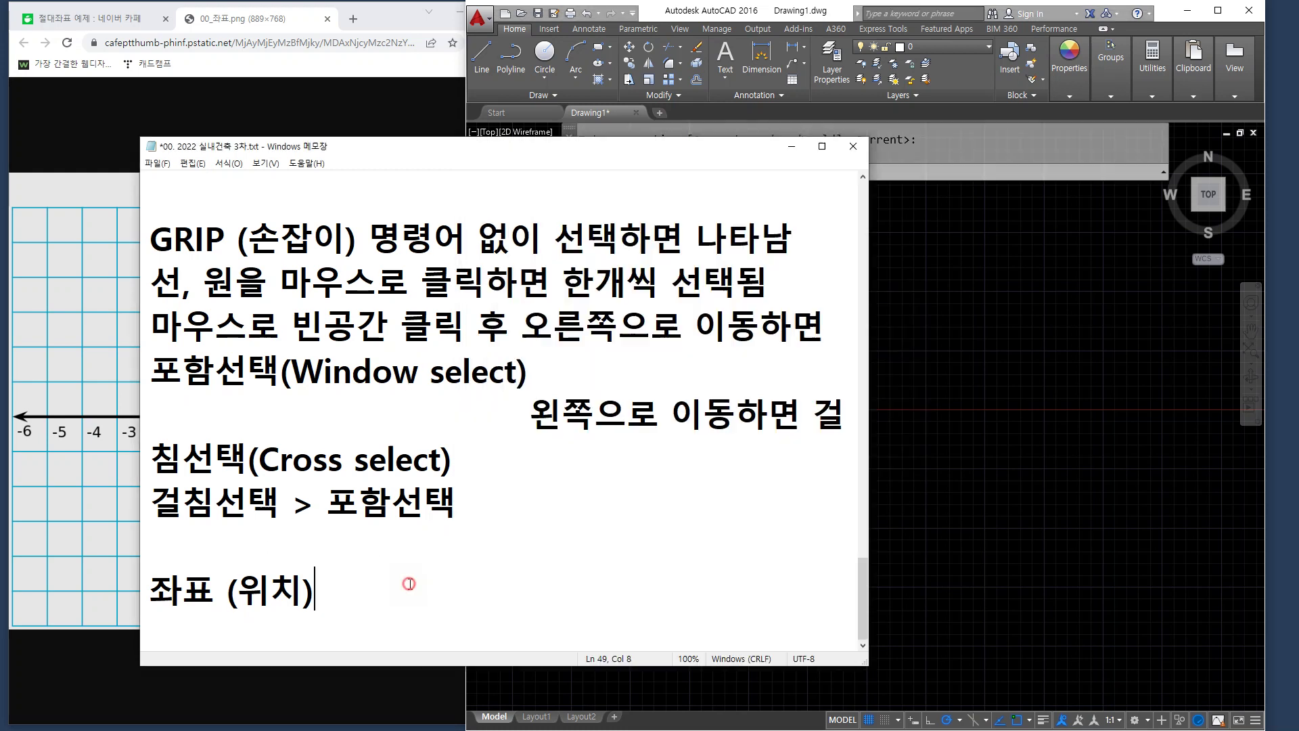
{"action": "type", "text": "ㅌ"}
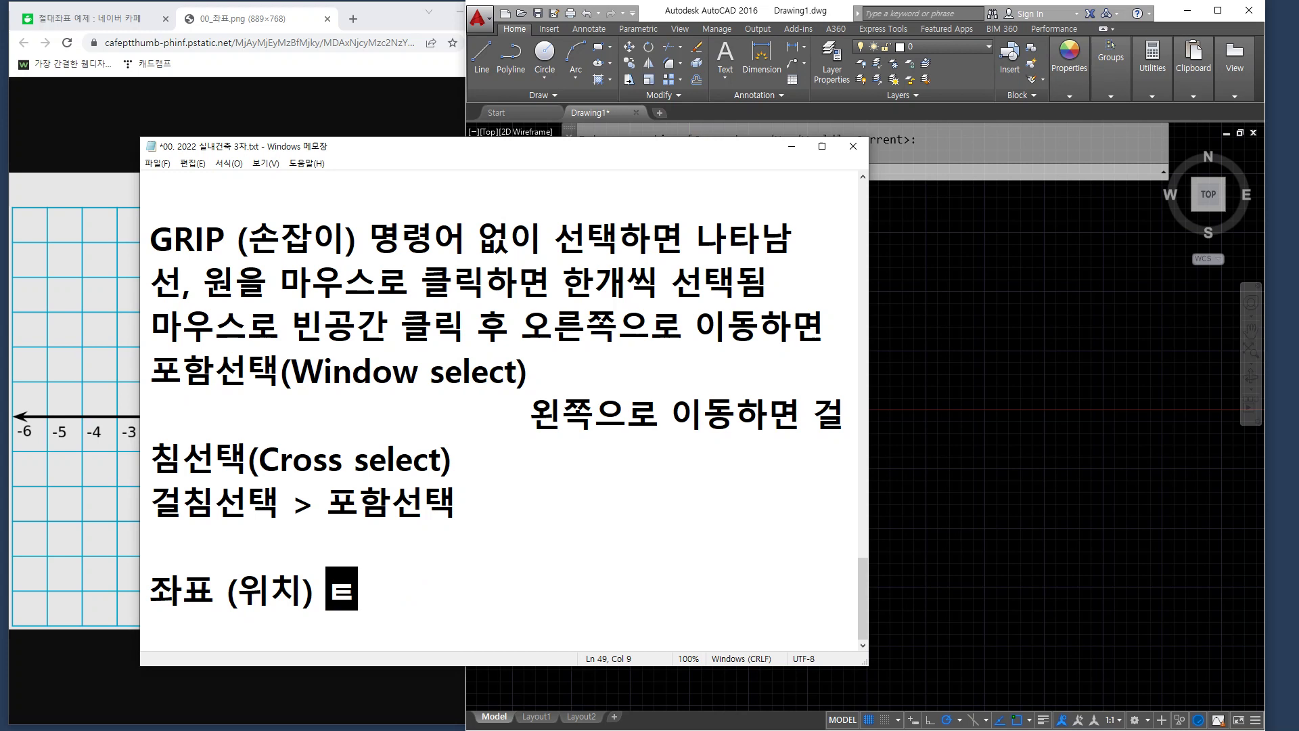
{"action": "key", "text": "BackSpace"}
{"action": "type", "text": "x,y"}
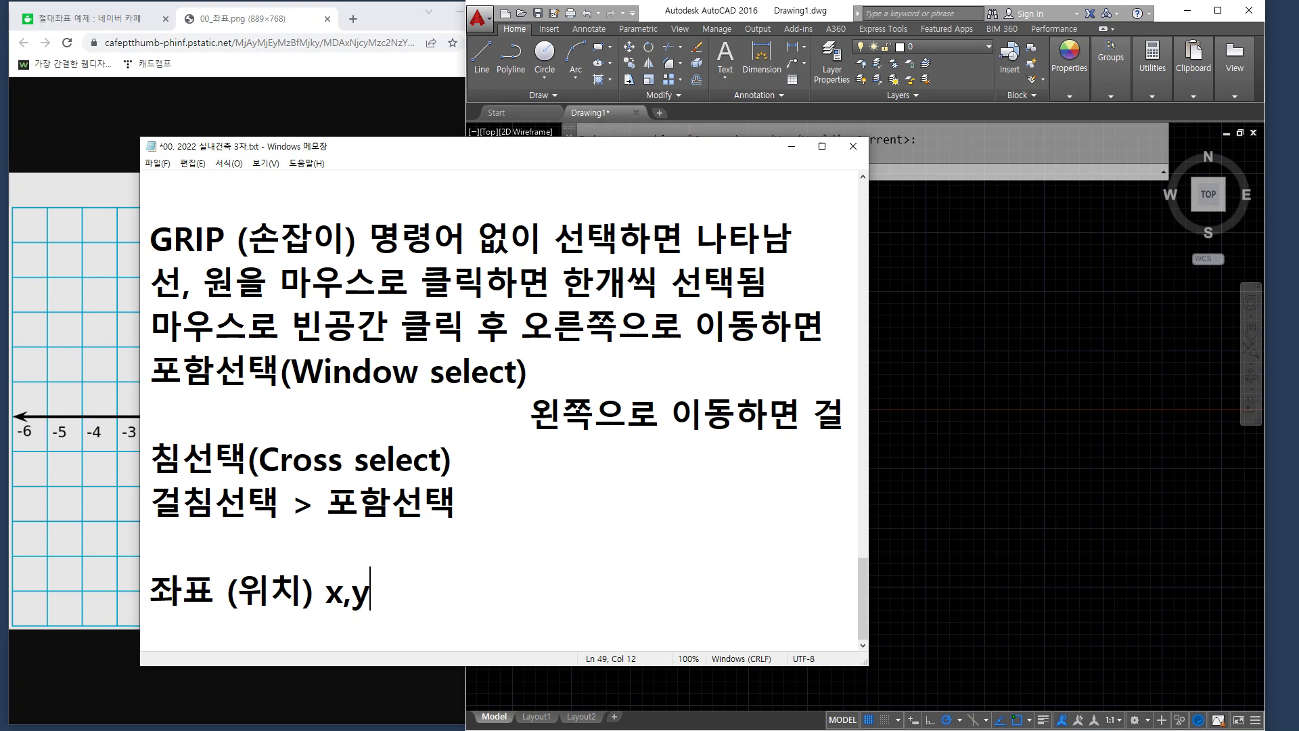
Step: Switch to the Chrome browser and show the 00_좌표.png coordinate grid maximized and enlarged
{"action": "left_click", "coordinate": [260, 18]}
{"action": "left_click", "coordinate": [495, 15]}
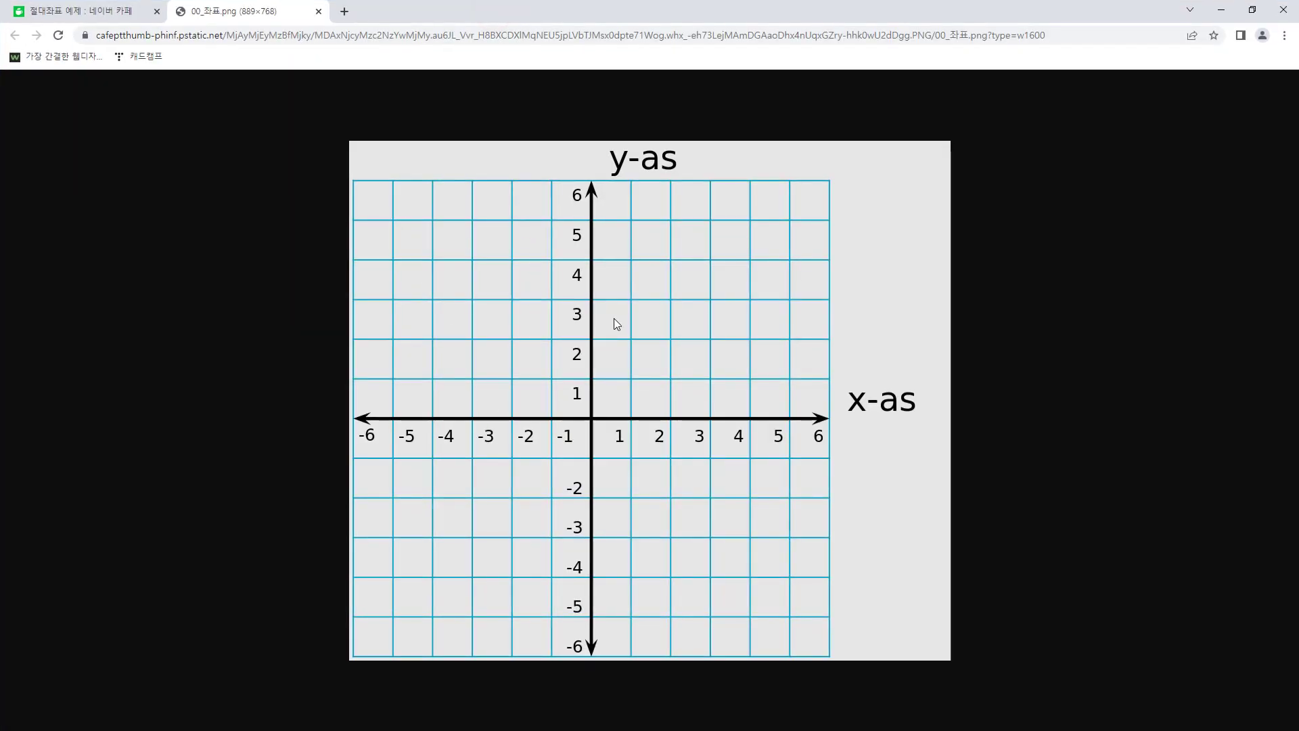
{"action": "scroll", "coordinate": [669, 351], "scroll_direction": "up", "scroll_amount": 1, "text": "ctrl"}
{"action": "scroll", "coordinate": [669, 355], "scroll_direction": "up", "scroll_amount": 1, "text": "ctrl"}
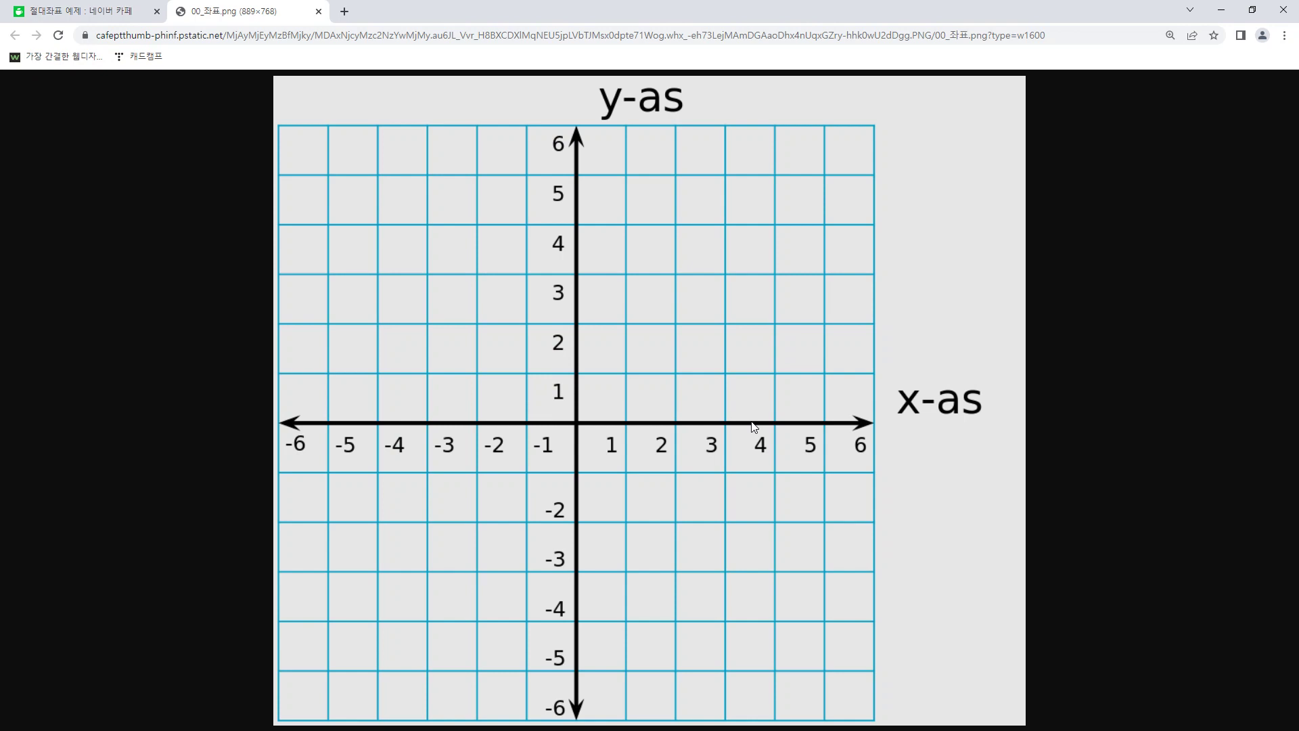
Step: Mark the point 1,3 on the grid in red, draw arrows for its x and y offsets, label it "1,3", and clear the markings
{"action": "key", "text": "ctrl+2"}
{"action": "left_click_drag", "start_coordinate": [621, 275], "coordinate": [627, 270]}
{"action": "mouse_move", "coordinate": [578, 423]}
{"action": "left_mouse_down"}
{"action": "mouse_move", "coordinate": [639, 443]}
{"action": "mouse_move", "coordinate": [632, 428]}
{"action": "left_mouse_up"}
{"action": "mouse_move", "coordinate": [637, 424]}
{"action": "left_mouse_down"}
{"action": "mouse_move", "coordinate": [666, 411]}
{"action": "mouse_move", "coordinate": [646, 298]}
{"action": "mouse_move", "coordinate": [635, 312]}
{"action": "mouse_move", "coordinate": [655, 289]}
{"action": "left_mouse_up"}
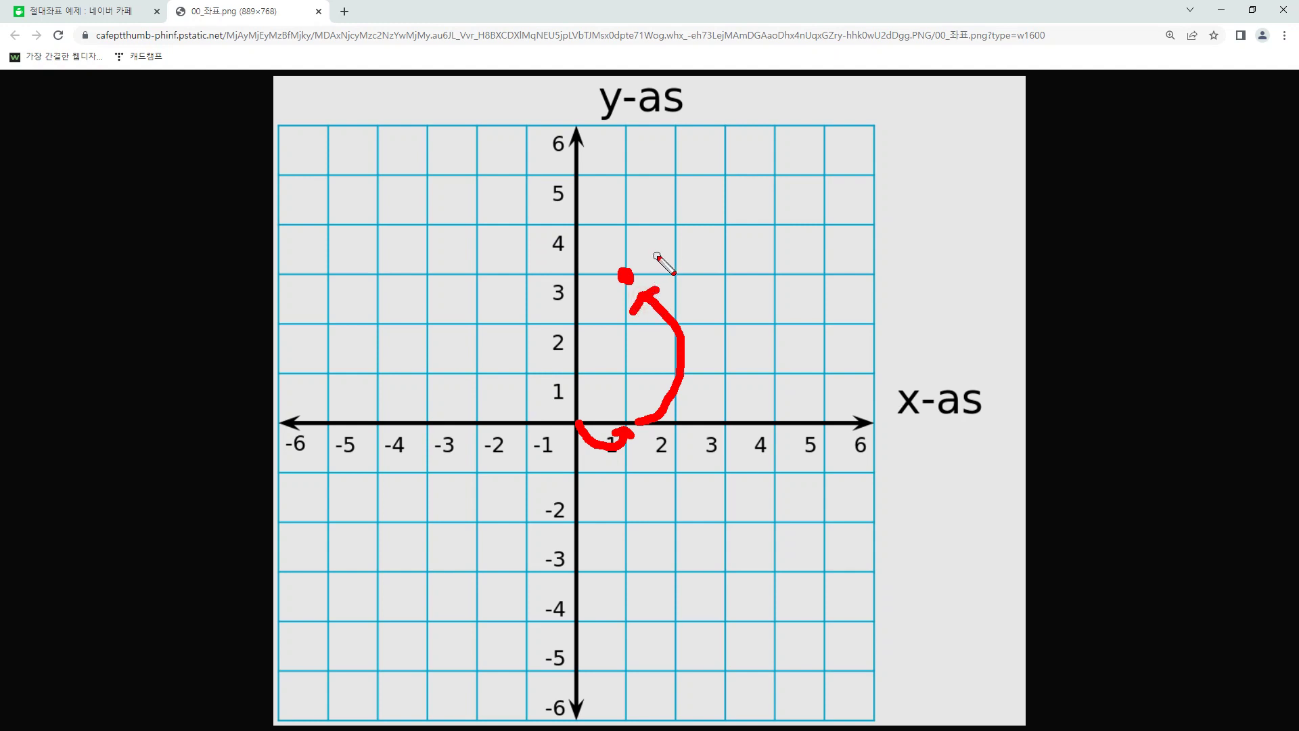
{"action": "mouse_move", "coordinate": [648, 243]}
{"action": "left_mouse_down"}
{"action": "mouse_move", "coordinate": [652, 273]}
{"action": "mouse_move", "coordinate": [670, 276]}
{"action": "mouse_move", "coordinate": [697, 247]}
{"action": "mouse_move", "coordinate": [691, 270]}
{"action": "left_mouse_up"}
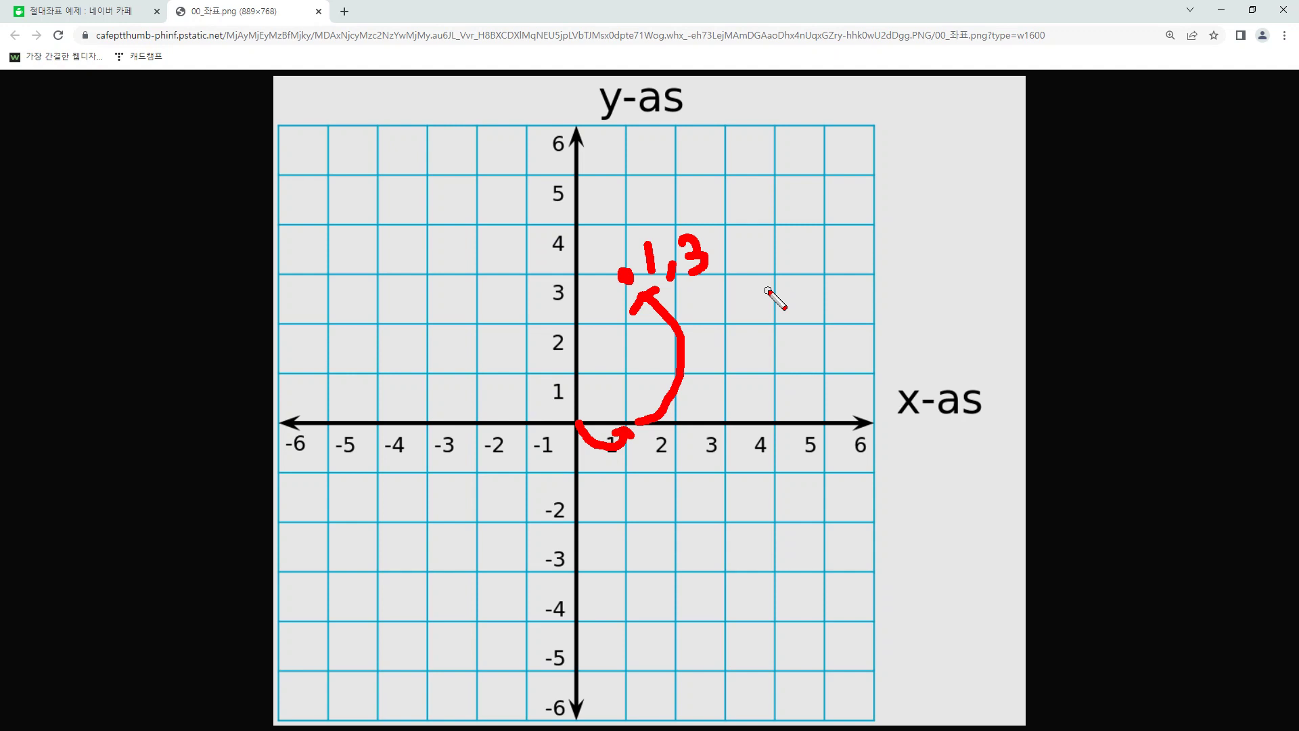
{"action": "key", "text": "e"}
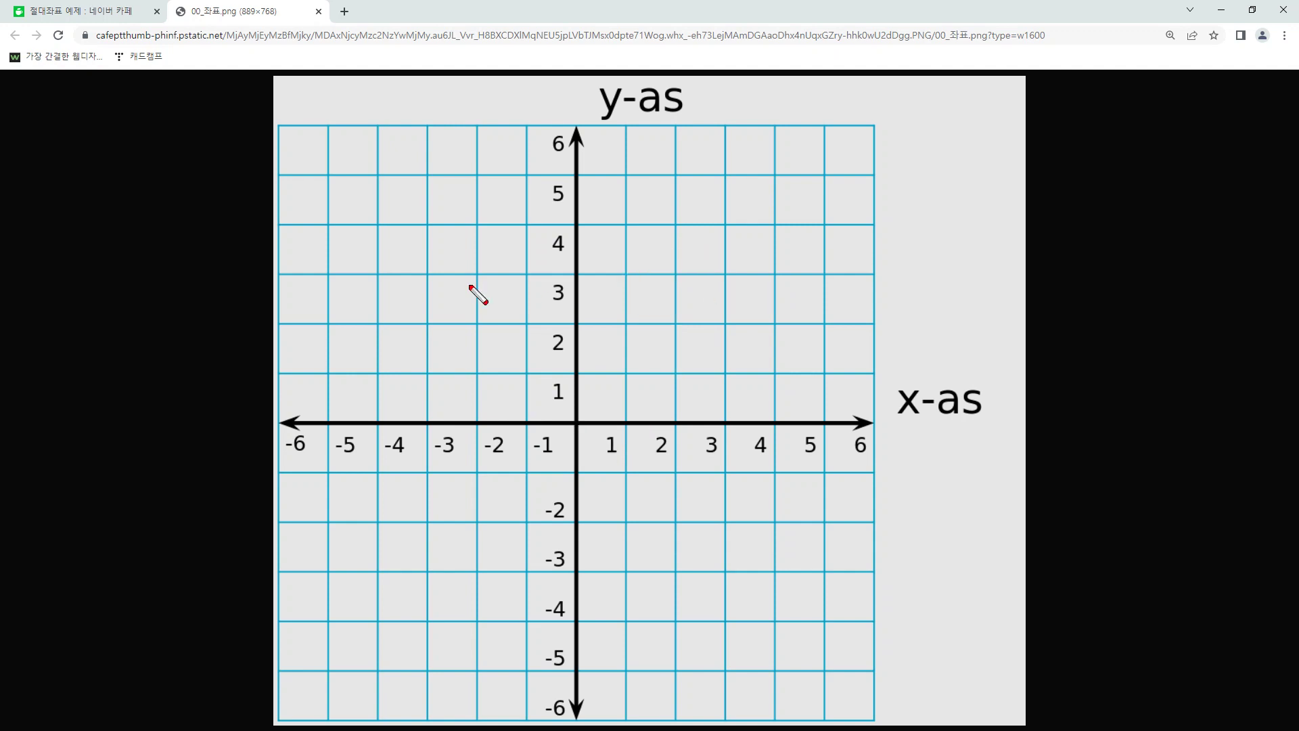
Step: Mark the point 4,2 on the grid with arrows to both axes, label it "4,2", and clear the markings
{"action": "left_click_drag", "start_coordinate": [772, 324], "coordinate": [776, 318]}
{"action": "mouse_move", "coordinate": [777, 339]}
{"action": "left_mouse_down"}
{"action": "mouse_move", "coordinate": [779, 412]}
{"action": "mouse_move", "coordinate": [790, 399]}
{"action": "mouse_move", "coordinate": [689, 332]}
{"action": "mouse_move", "coordinate": [589, 332]}
{"action": "mouse_move", "coordinate": [602, 343]}
{"action": "left_mouse_up"}
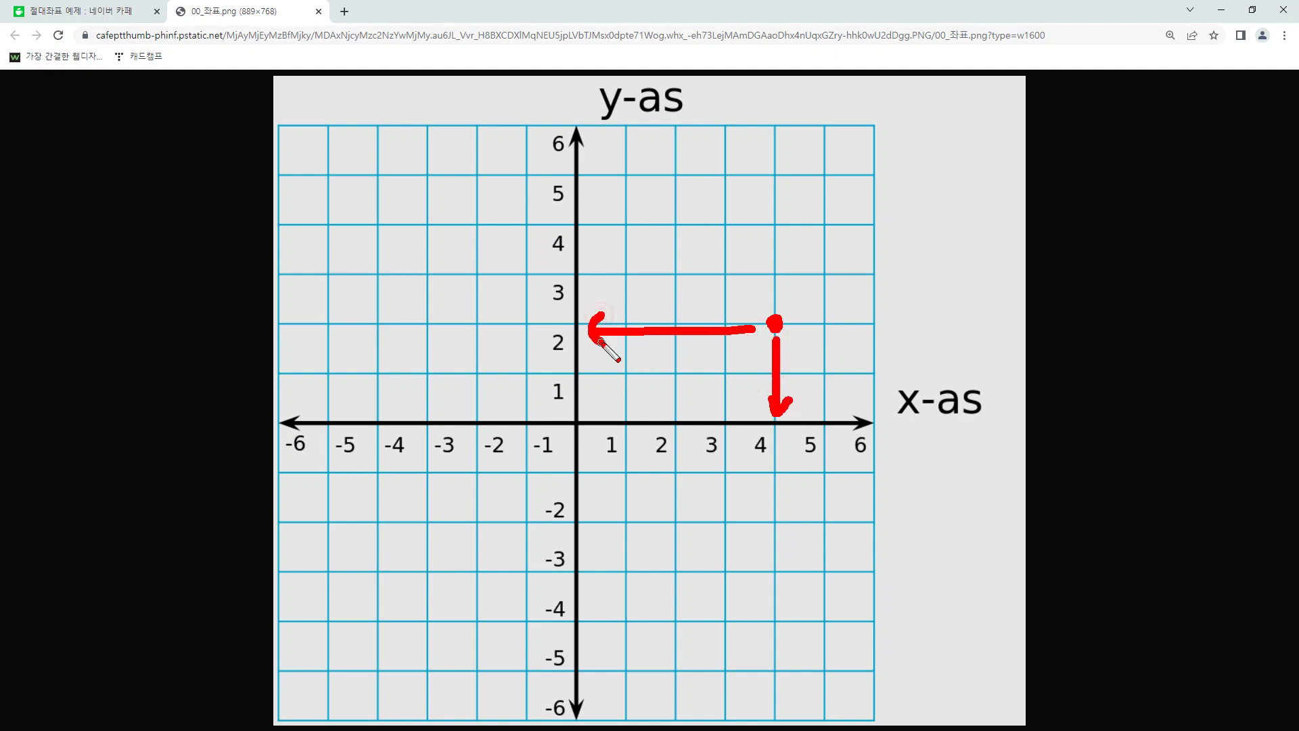
{"action": "mouse_move", "coordinate": [812, 283]}
{"action": "left_mouse_down"}
{"action": "mouse_move", "coordinate": [812, 318]}
{"action": "mouse_move", "coordinate": [843, 309]}
{"action": "mouse_move", "coordinate": [831, 324]}
{"action": "mouse_move", "coordinate": [925, 312]}
{"action": "left_mouse_up"}
{"action": "left_click", "coordinate": [870, 322]}
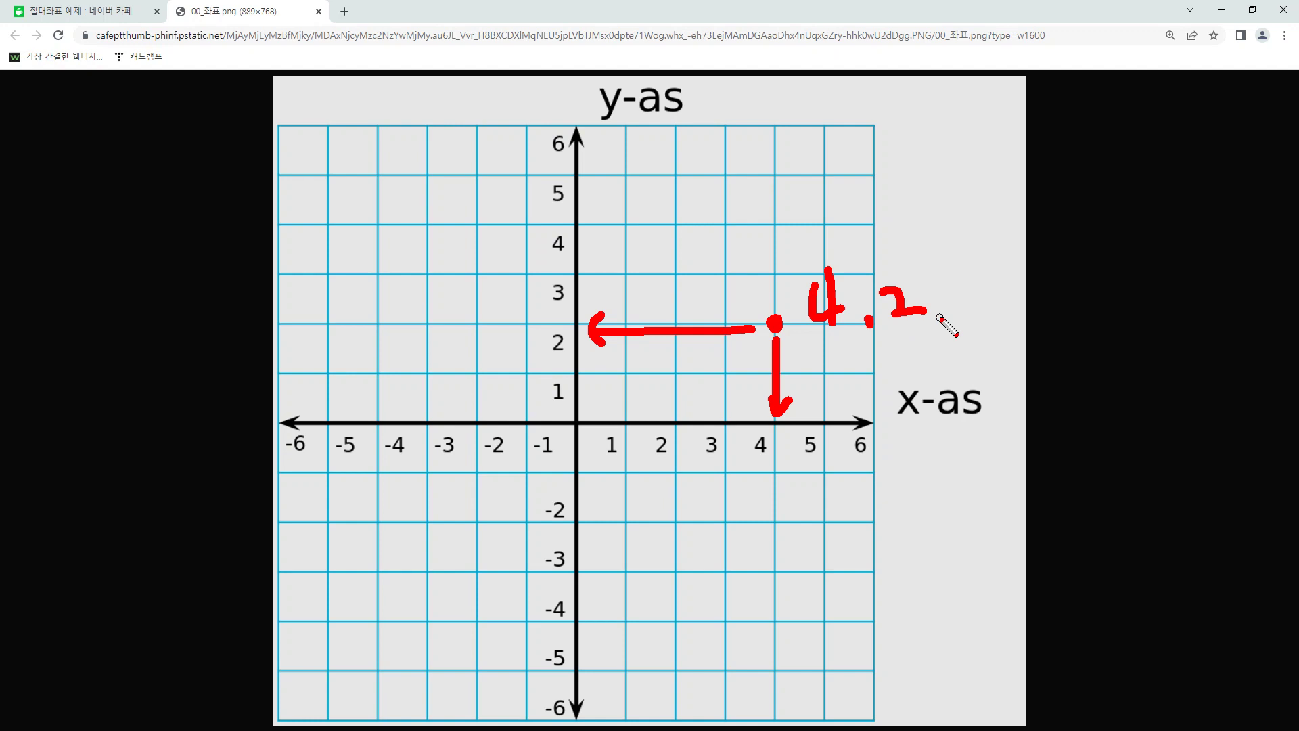
{"action": "key", "text": "e"}
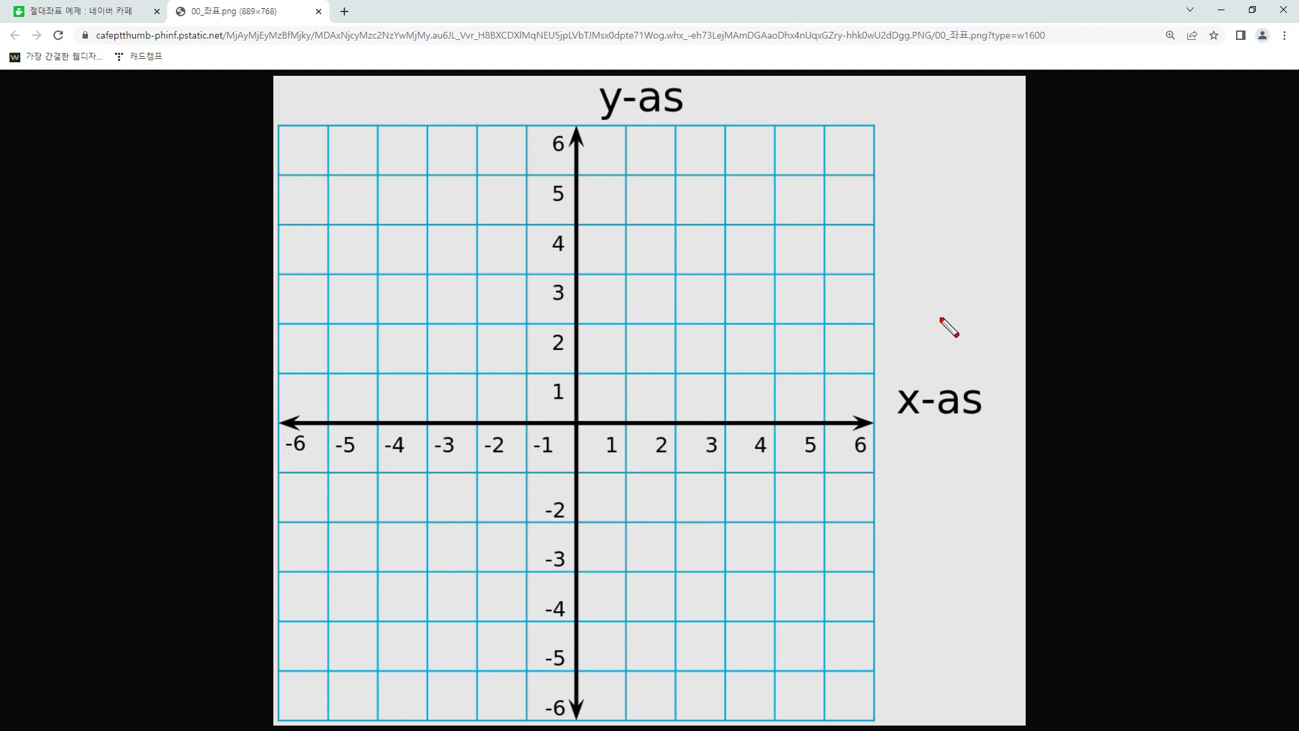
Step: Mark the points -2,4, -4,-2 and 3,-4 on the grid with arrows to both axes, and leave the annotation mode
{"action": "left_click_drag", "start_coordinate": [483, 226], "coordinate": [490, 223]}
{"action": "mouse_move", "coordinate": [477, 240]}
{"action": "left_mouse_down"}
{"action": "mouse_move", "coordinate": [472, 409]}
{"action": "mouse_move", "coordinate": [484, 393]}
{"action": "left_mouse_up"}
{"action": "mouse_move", "coordinate": [494, 224]}
{"action": "left_mouse_down"}
{"action": "mouse_move", "coordinate": [557, 217]}
{"action": "mouse_move", "coordinate": [557, 234]}
{"action": "left_mouse_up"}
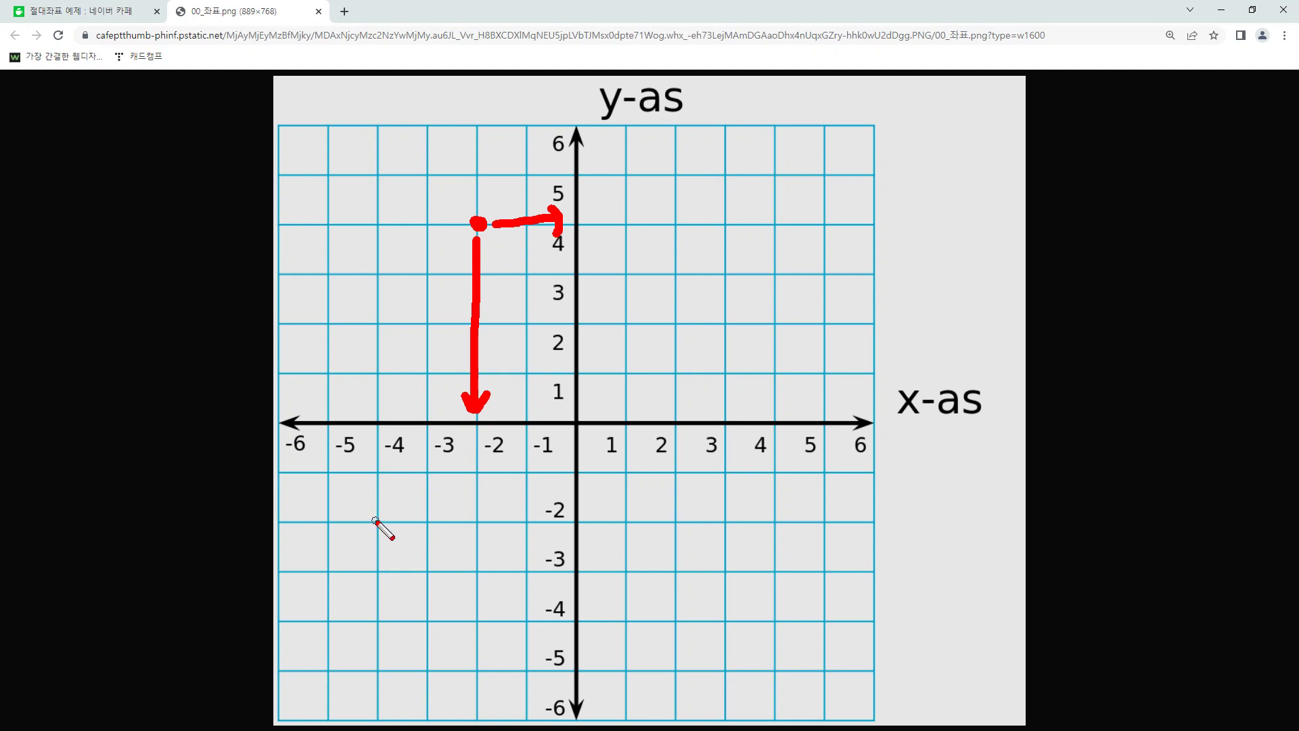
{"action": "mouse_move", "coordinate": [372, 521]}
{"action": "left_mouse_down"}
{"action": "mouse_move", "coordinate": [377, 449]}
{"action": "mouse_move", "coordinate": [387, 455]}
{"action": "left_mouse_up"}
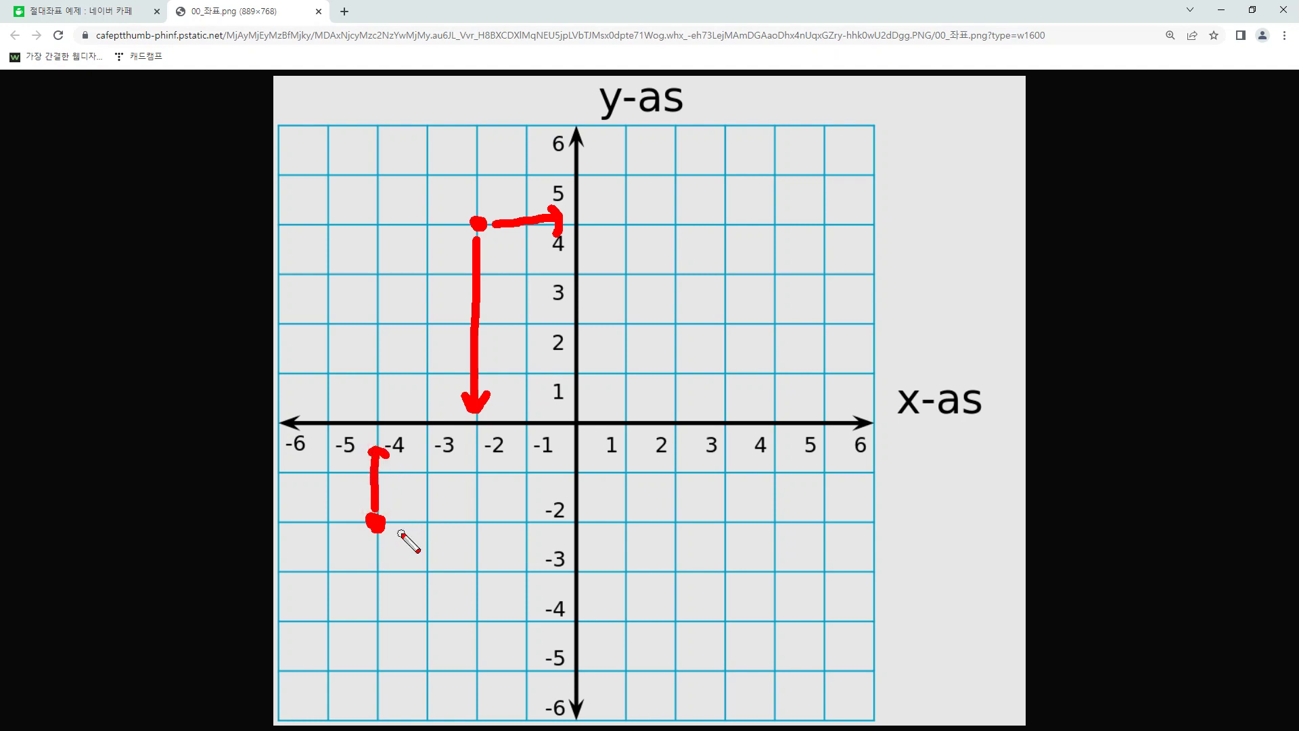
{"action": "mouse_move", "coordinate": [402, 526]}
{"action": "left_mouse_down"}
{"action": "mouse_move", "coordinate": [546, 522]}
{"action": "mouse_move", "coordinate": [540, 542]}
{"action": "left_mouse_up"}
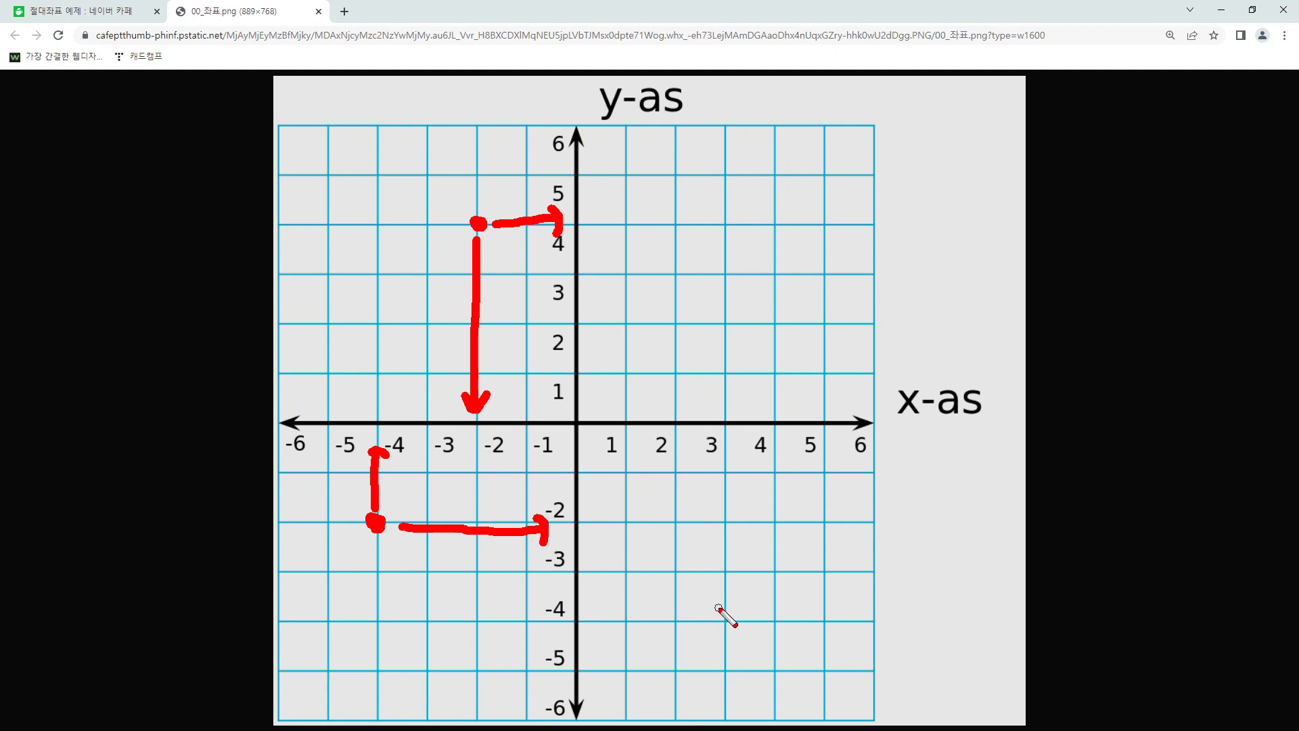
{"action": "left_click_drag", "start_coordinate": [719, 607], "coordinate": [732, 620]}
{"action": "mouse_move", "coordinate": [727, 572]}
{"action": "left_mouse_down"}
{"action": "mouse_move", "coordinate": [727, 466]}
{"action": "mouse_move", "coordinate": [741, 474]}
{"action": "left_mouse_up"}
{"action": "left_click_drag", "start_coordinate": [704, 617], "coordinate": [606, 635]}
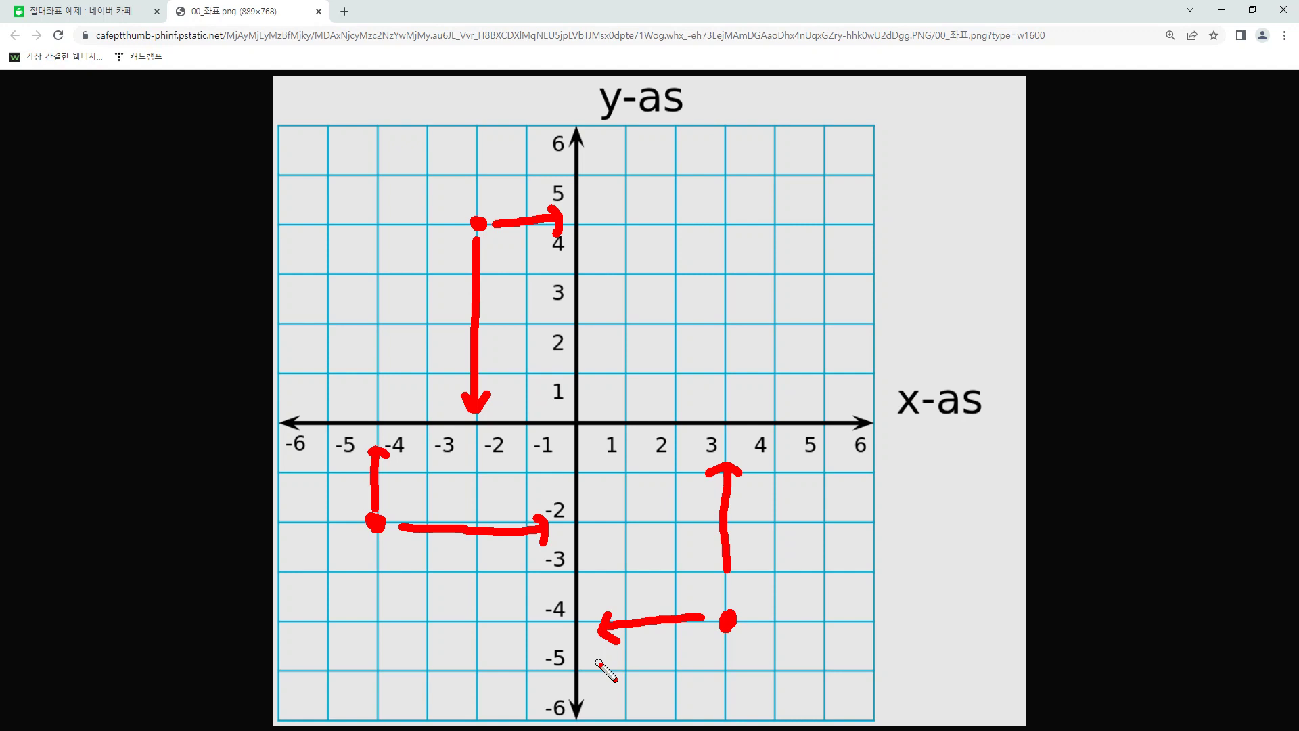
{"action": "key", "text": "Escape"}
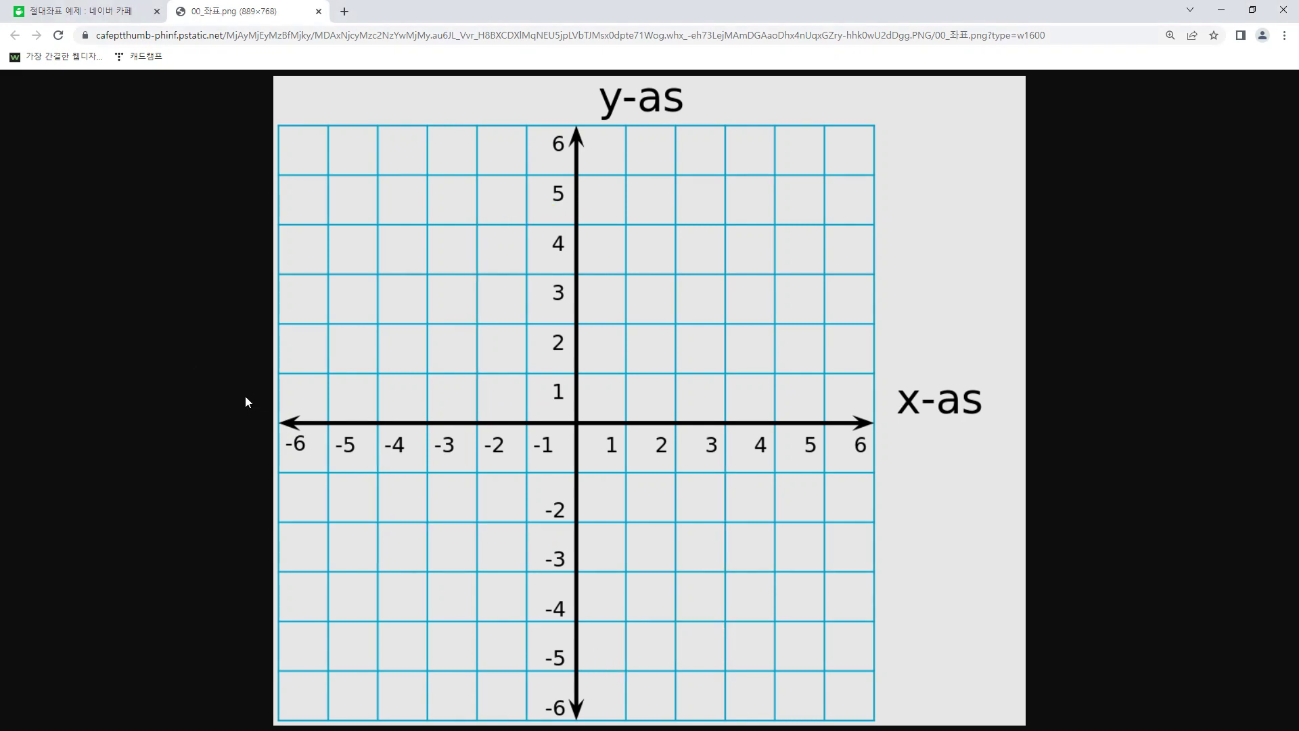
Step: Open the 절대 좌표 (X,Y,Z) image from the Naver cafe post in a new browser tab and enlarge it to fit the window
{"action": "left_click", "coordinate": [88, 11]}
{"action": "scroll", "coordinate": [582, 317], "scroll_direction": "down", "scroll_amount": 10}
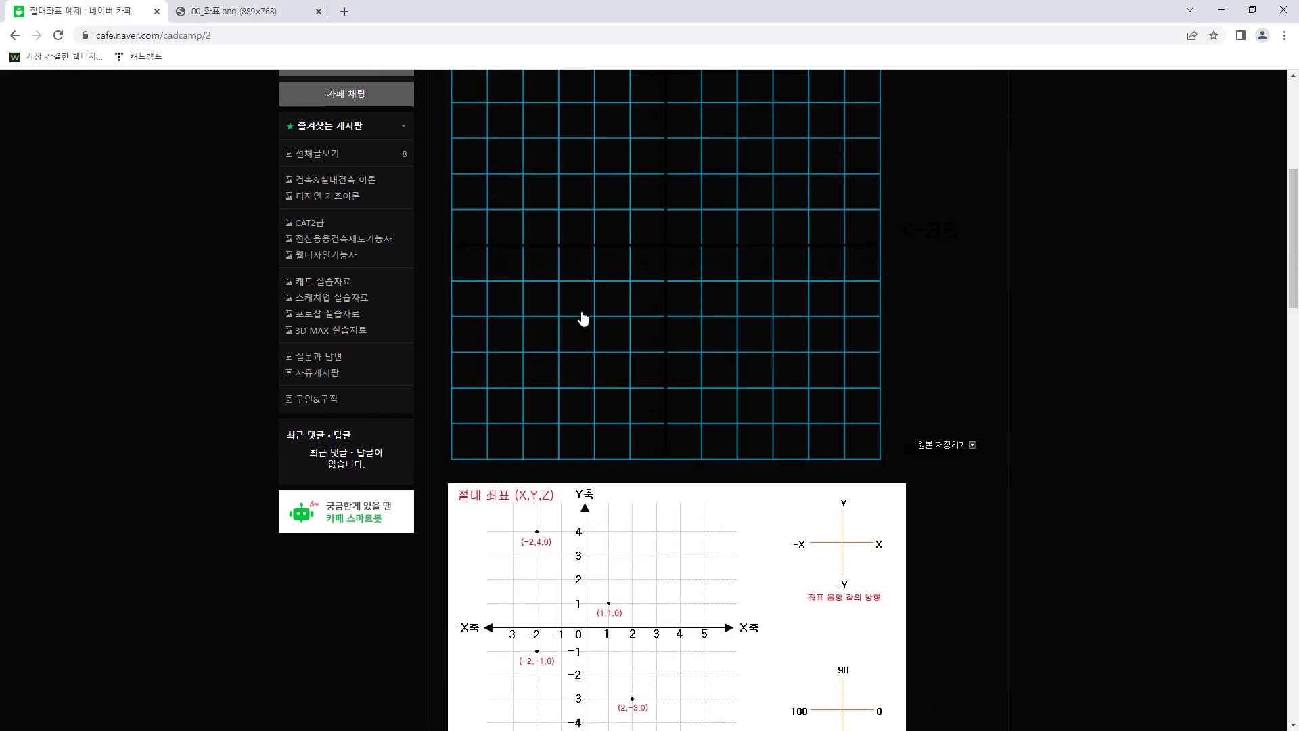
{"action": "right_click", "coordinate": [628, 320]}
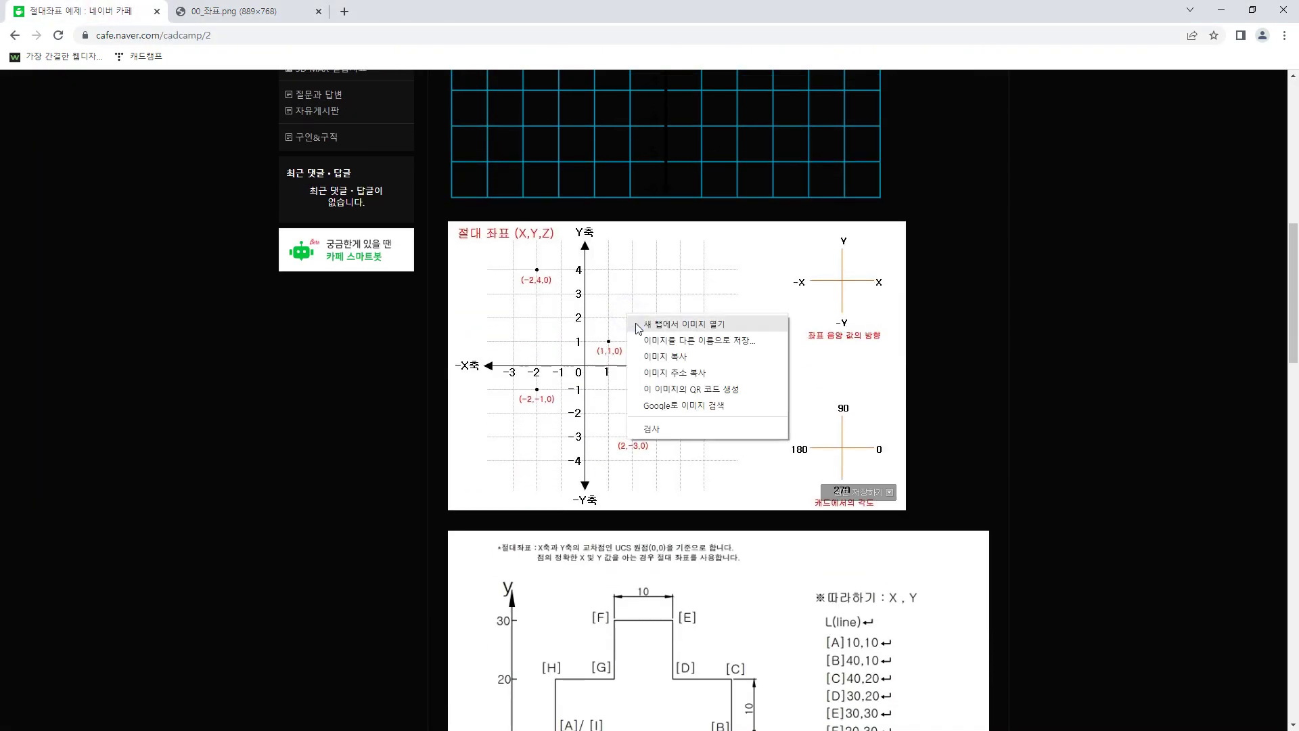
{"action": "left_click", "coordinate": [643, 327]}
{"action": "left_click", "coordinate": [396, 8]}
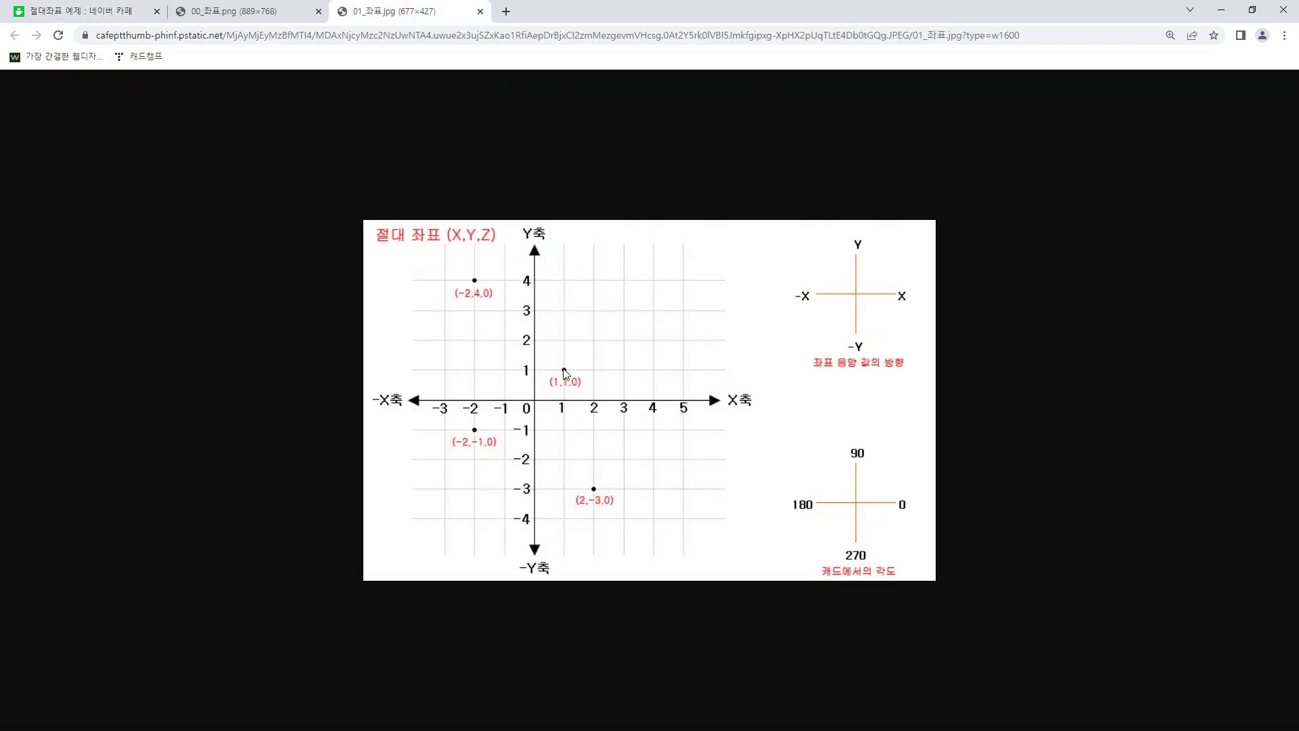
{"action": "scroll", "coordinate": [547, 371], "scroll_direction": "up", "scroll_amount": 3, "text": "ctrl"}
{"action": "scroll", "coordinate": [688, 375], "scroll_direction": "up", "scroll_amount": 2, "text": "ctrl"}
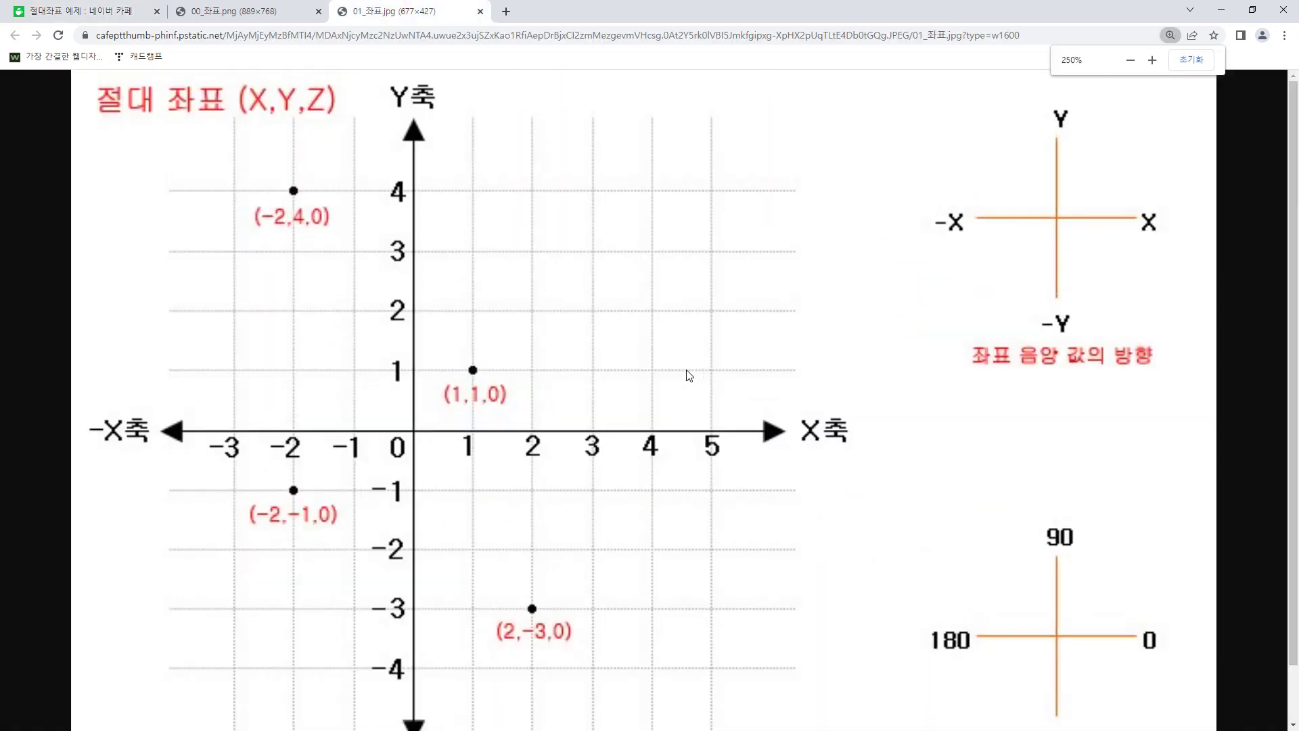
{"action": "scroll", "coordinate": [690, 375], "scroll_direction": "down", "scroll_amount": 2, "text": "ctrl"}
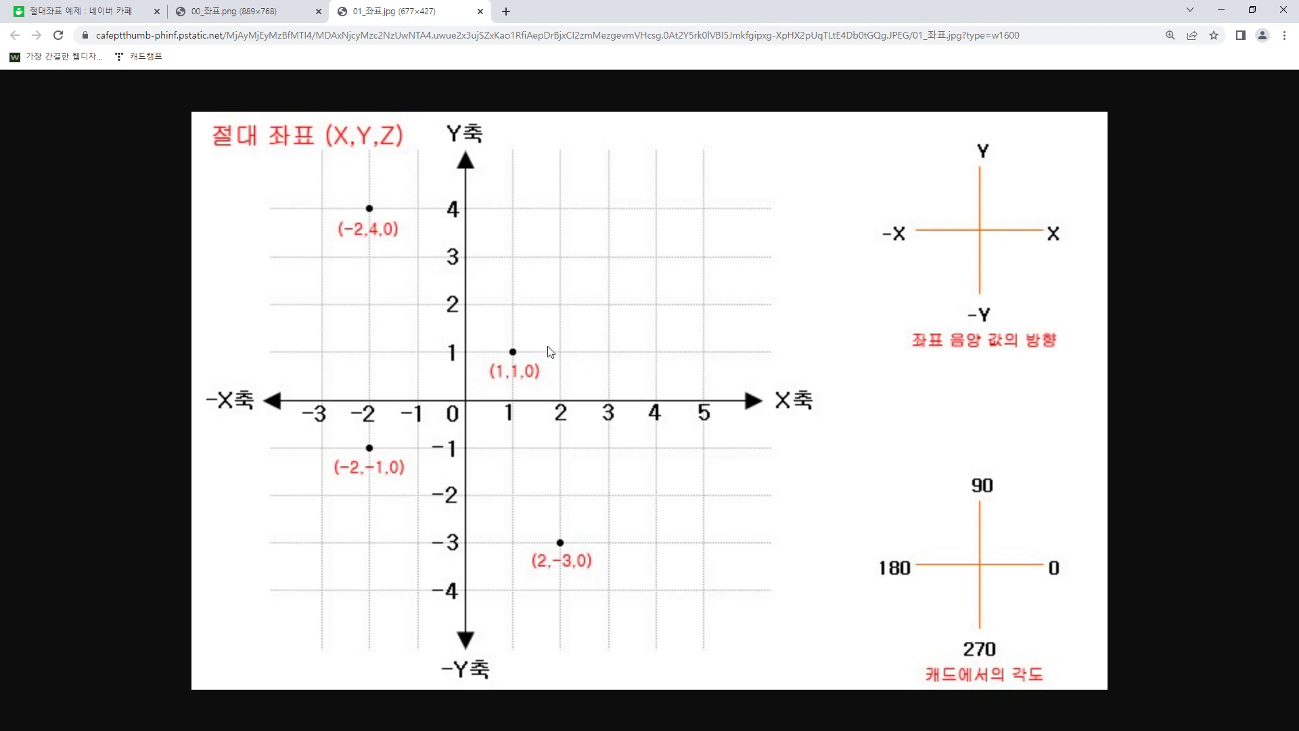
Step: Mark the points (1,1,0), (-2,4,0), (-2,-1,0) and (2,-3,0) in red with arrows to their x and y axis values
{"action": "mouse_move", "coordinate": [513, 357]}
{"action": "left_mouse_down"}
{"action": "mouse_move", "coordinate": [512, 399]}
{"action": "mouse_move", "coordinate": [507, 355]}
{"action": "mouse_move", "coordinate": [471, 352]}
{"action": "mouse_move", "coordinate": [480, 364]}
{"action": "left_mouse_up"}
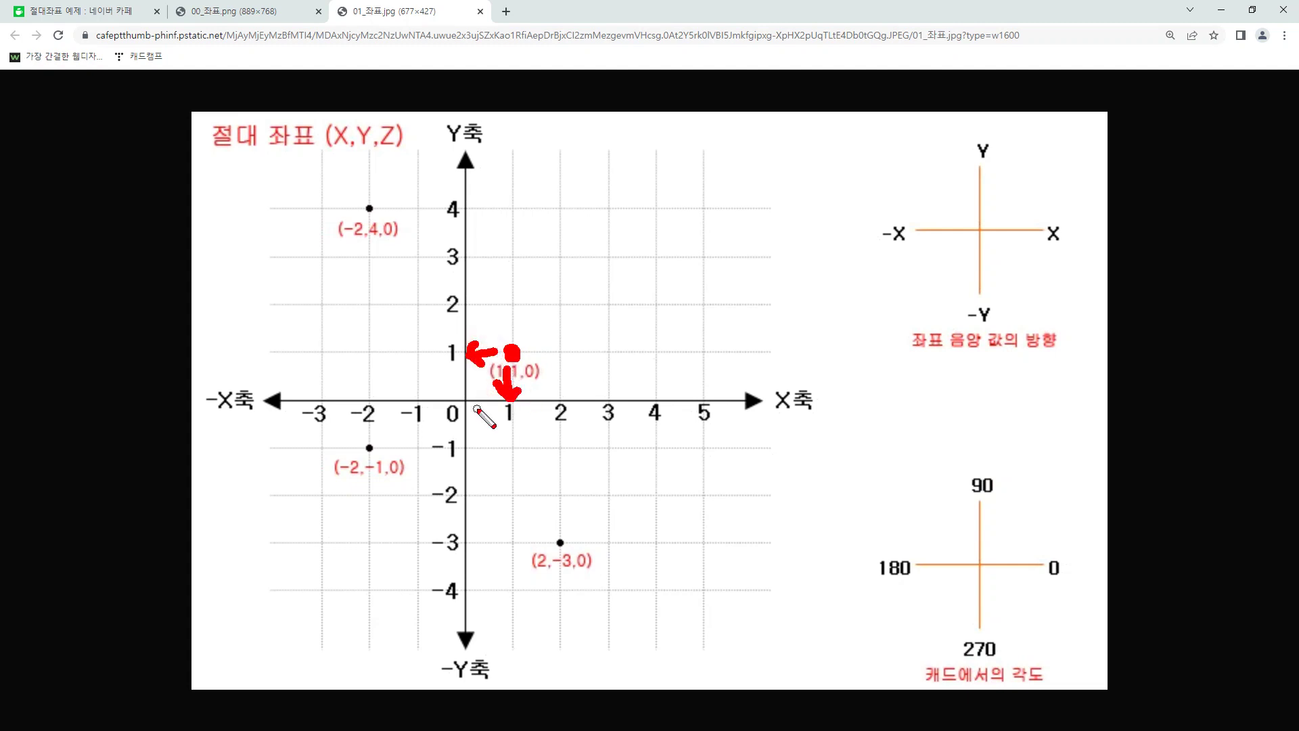
{"action": "mouse_move", "coordinate": [370, 215]}
{"action": "left_mouse_down"}
{"action": "mouse_move", "coordinate": [372, 387]}
{"action": "mouse_move", "coordinate": [364, 375]}
{"action": "mouse_move", "coordinate": [384, 373]}
{"action": "left_mouse_up"}
{"action": "mouse_move", "coordinate": [397, 208]}
{"action": "left_mouse_down"}
{"action": "mouse_move", "coordinate": [439, 211]}
{"action": "mouse_move", "coordinate": [427, 222]}
{"action": "left_mouse_up"}
{"action": "mouse_move", "coordinate": [371, 448]}
{"action": "left_mouse_down"}
{"action": "mouse_move", "coordinate": [371, 416]}
{"action": "mouse_move", "coordinate": [437, 447]}
{"action": "left_mouse_up"}
{"action": "left_click", "coordinate": [387, 448]}
{"action": "left_click_drag", "start_coordinate": [560, 540], "coordinate": [480, 541]}
{"action": "mouse_move", "coordinate": [563, 540]}
{"action": "left_mouse_down"}
{"action": "mouse_move", "coordinate": [557, 431]}
{"action": "mouse_move", "coordinate": [546, 440]}
{"action": "mouse_move", "coordinate": [570, 441]}
{"action": "left_mouse_up"}
{"action": "mouse_move", "coordinate": [489, 533]}
{"action": "left_mouse_down"}
{"action": "mouse_move", "coordinate": [472, 542]}
{"action": "mouse_move", "coordinate": [485, 552]}
{"action": "left_mouse_up"}
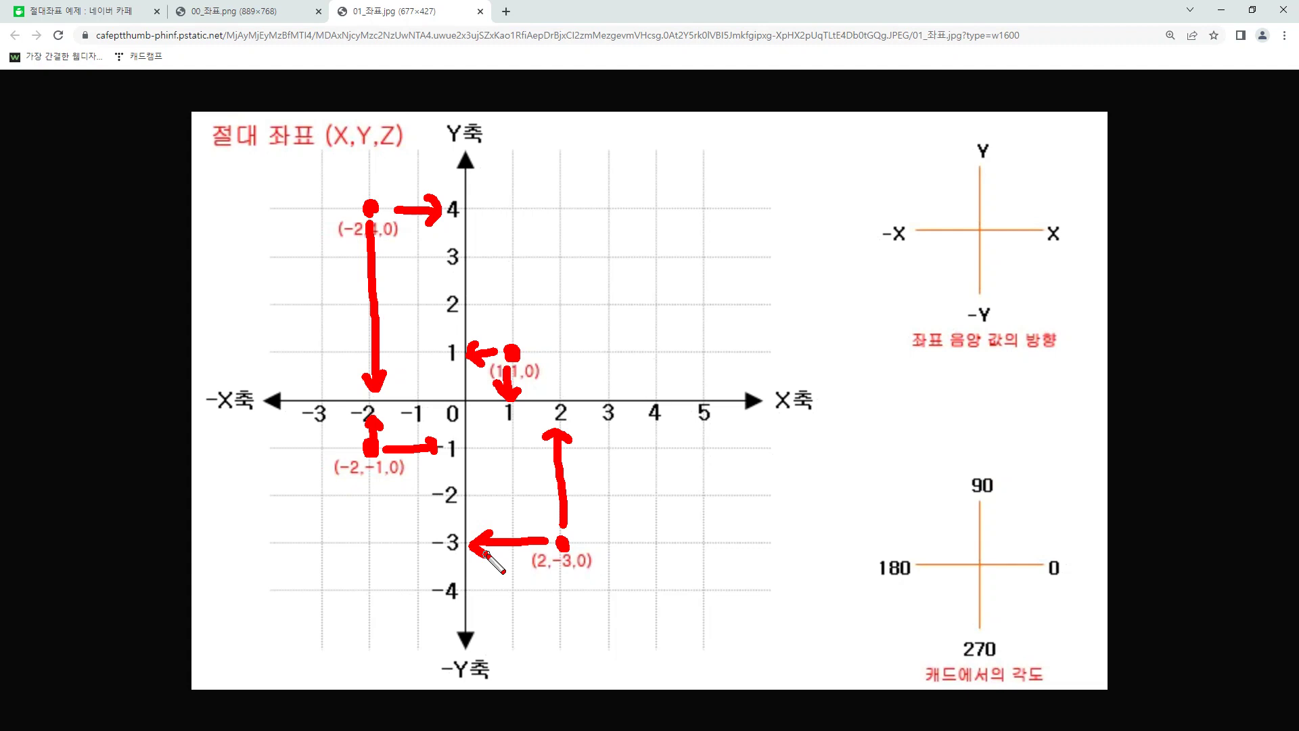
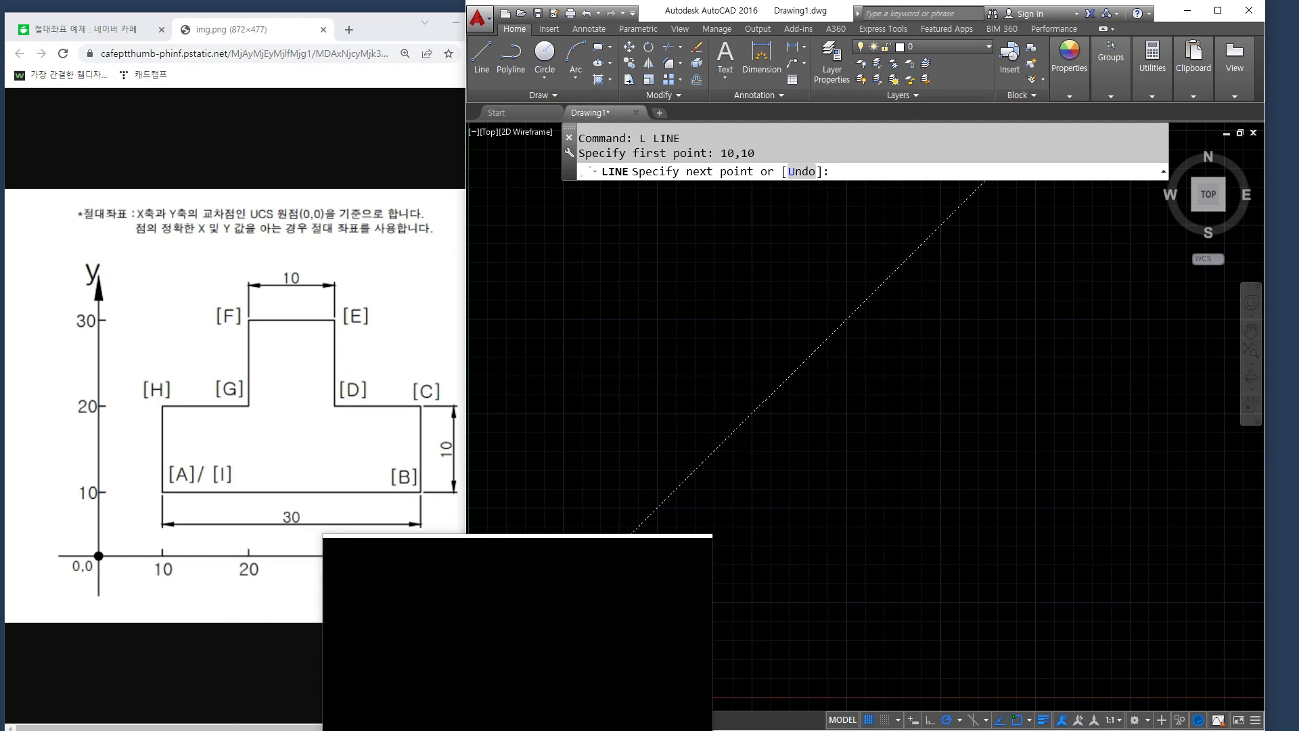
Step: Draw the bottom edge of the T-shaped outline from A at 10,10 to B at 40,10
{"action": "middle_click_drag", "start_coordinate": [518, 629], "coordinate": [647, 499]}
{"action": "scroll", "coordinate": [620, 554], "scroll_direction": "up", "scroll_amount": 4}
{"action": "middle_click_drag", "start_coordinate": [617, 558], "coordinate": [611, 588]}
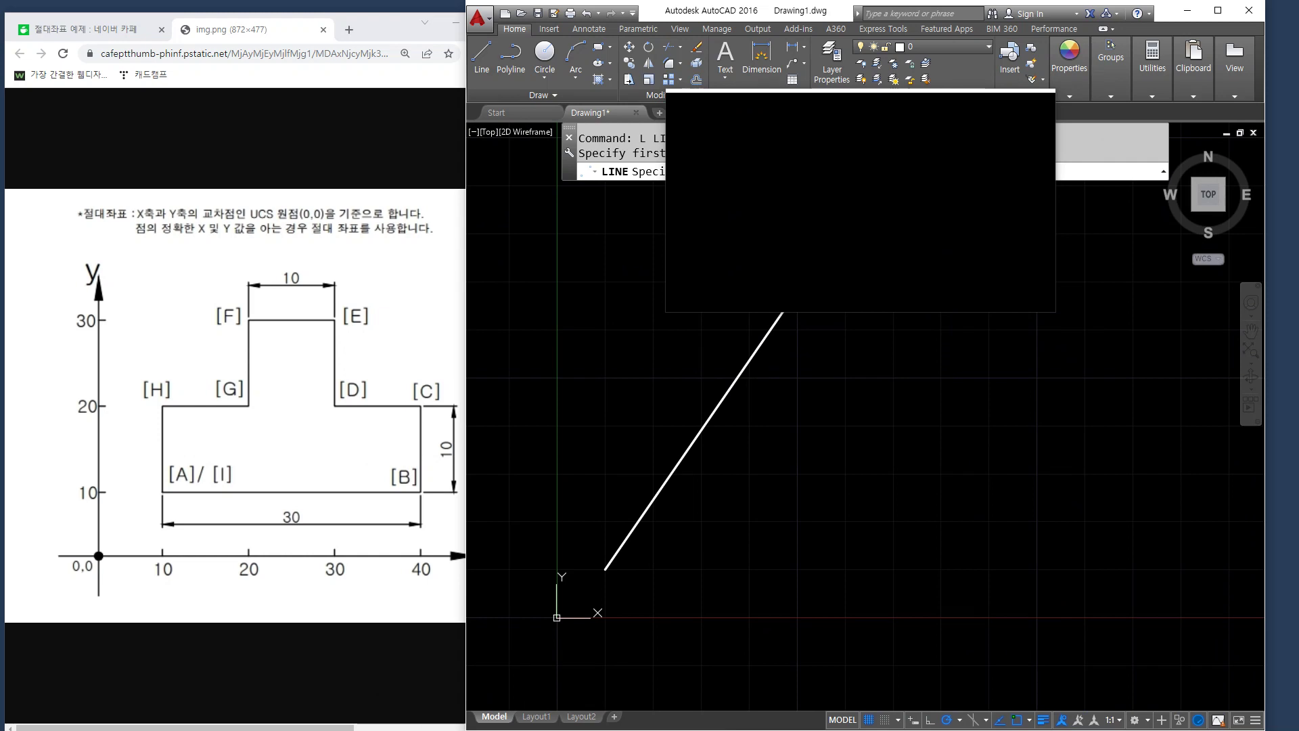
{"action": "type", "text": "40,10"}
{"action": "key", "text": "Return"}
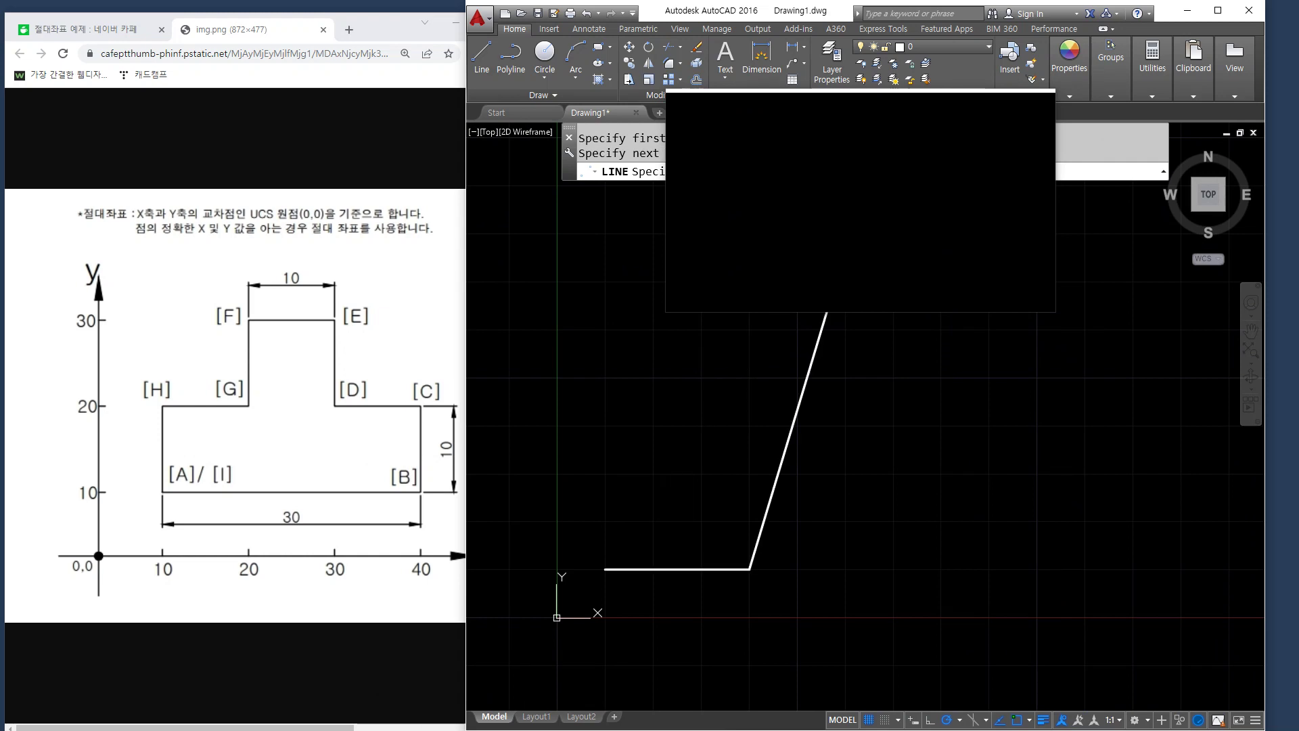
Step: Continue the outline through C at 40,20, D at 30,20, E at 30,30 and F at 20,30
{"action": "scroll", "coordinate": [608, 557], "scroll_direction": "up", "scroll_amount": 4}
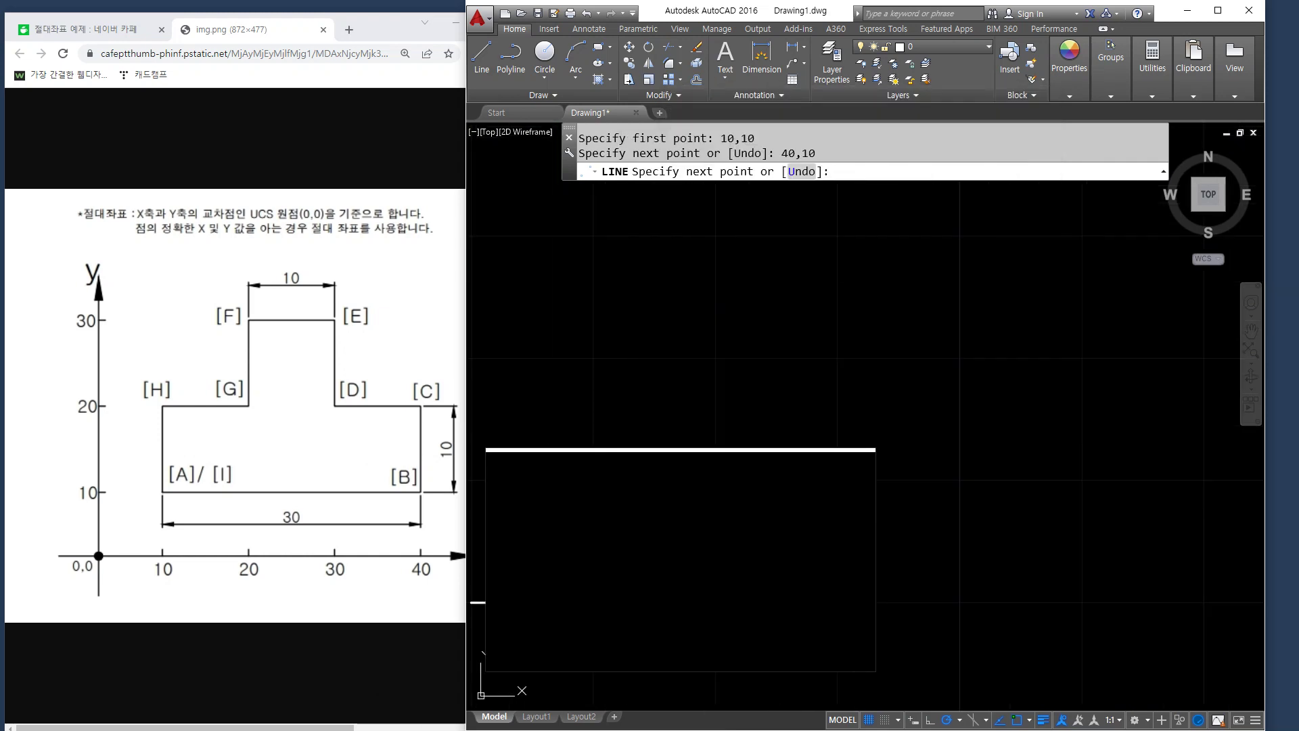
{"action": "scroll", "coordinate": [679, 403], "scroll_direction": "up", "scroll_amount": 2}
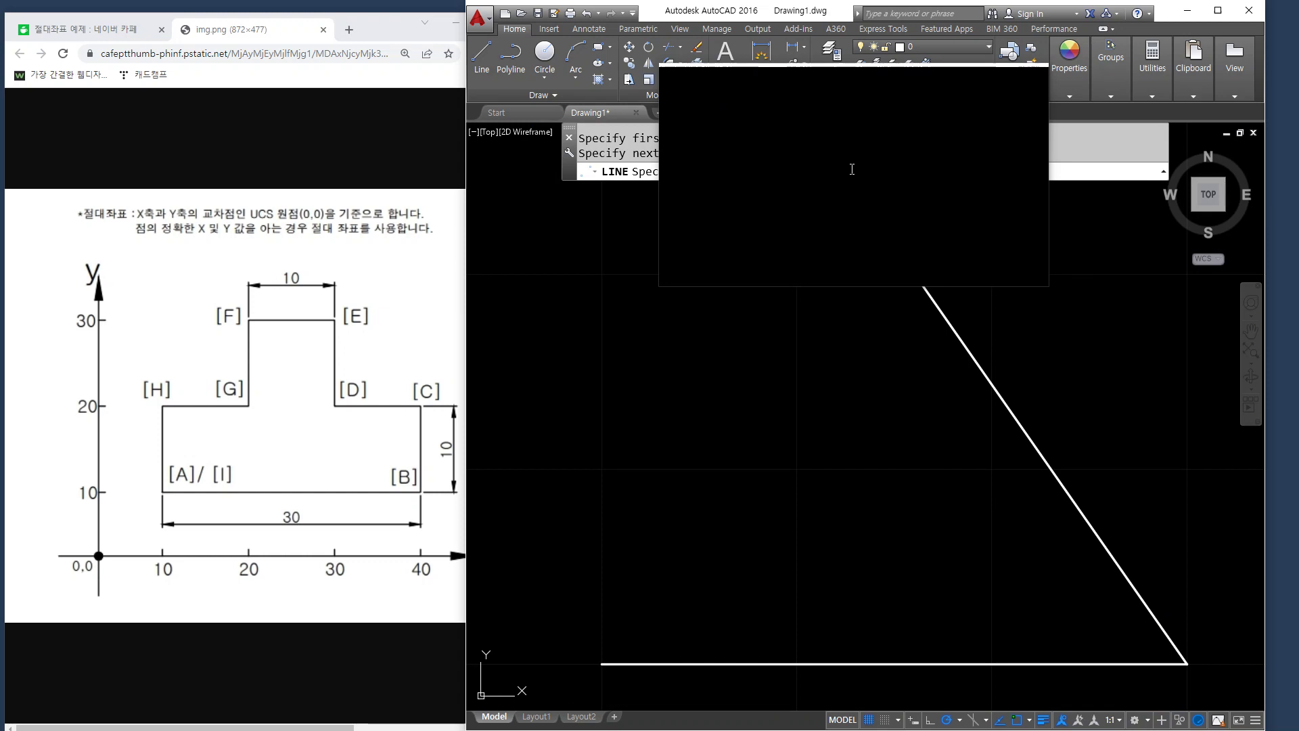
{"action": "key", "text": "Return"}
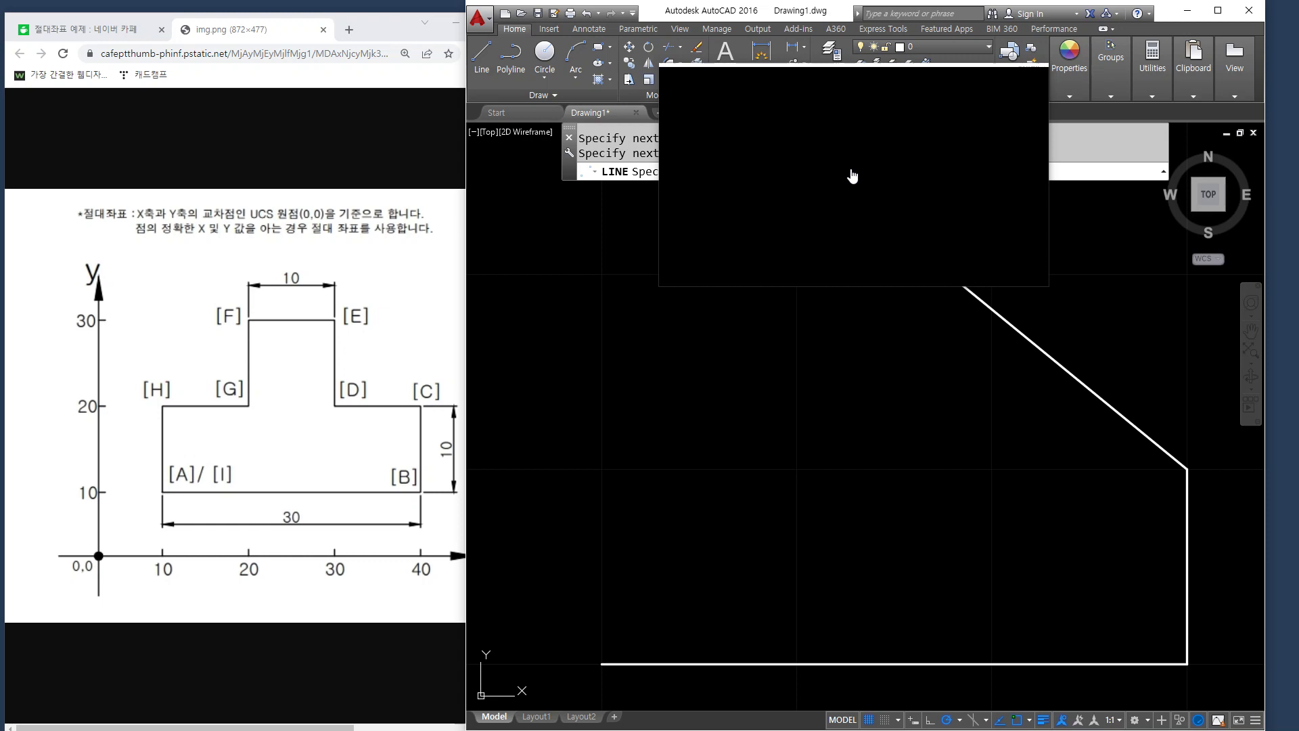
{"action": "key", "text": "Return"}
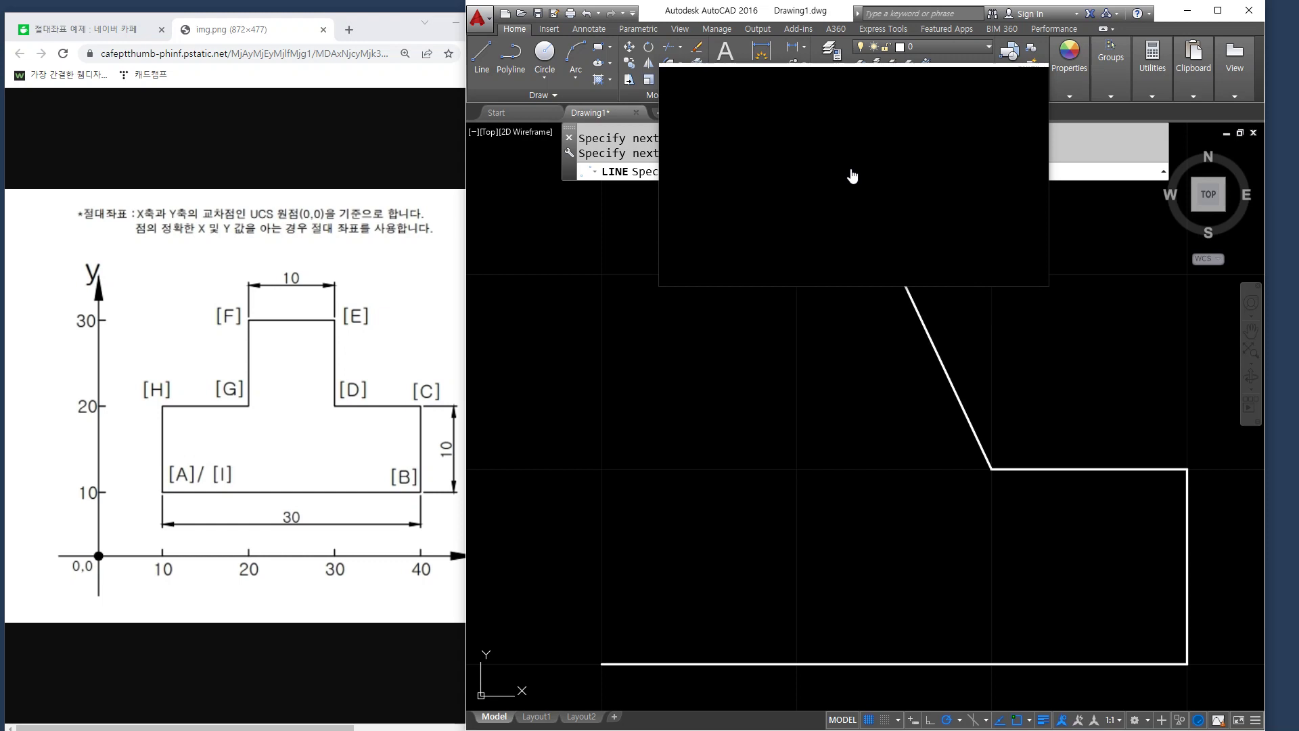
{"action": "key", "text": "F8"}
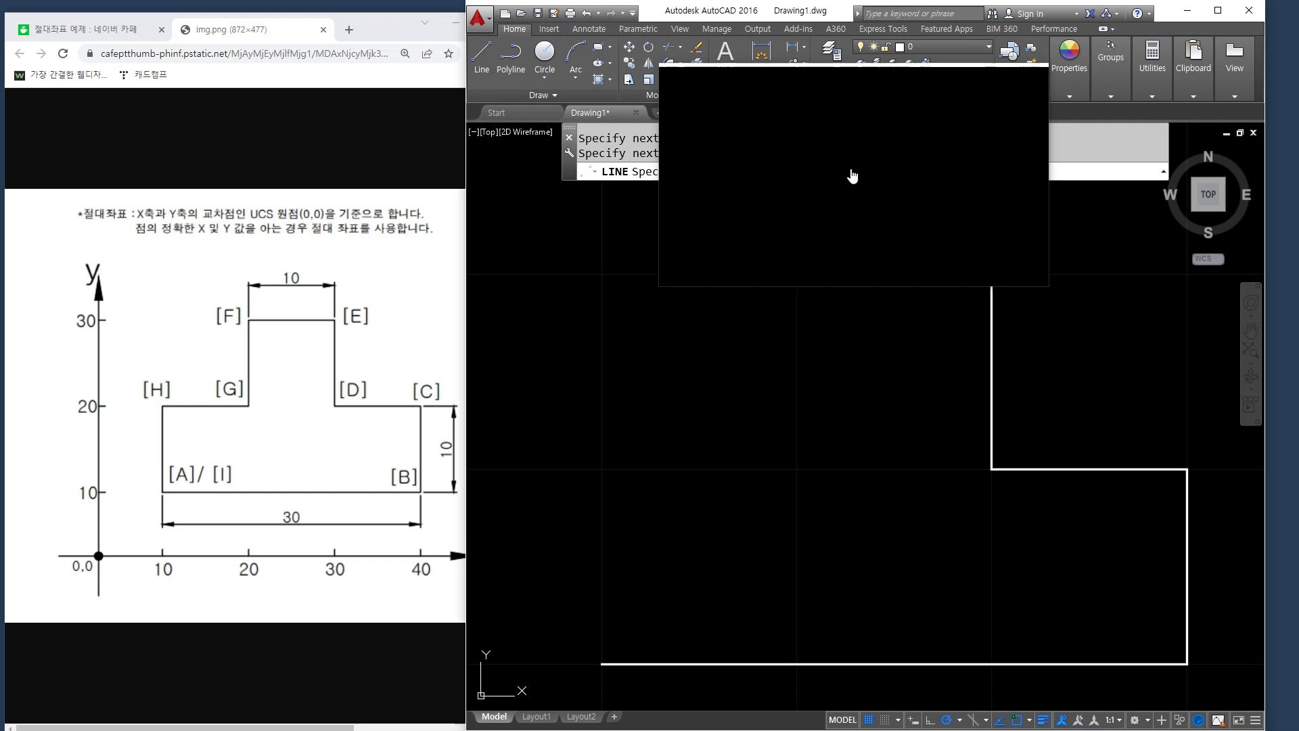
Step: Add the outline points G at 20,20 and H at 10,20, and close the outline back to A
{"action": "type", "text": "20,20"}
{"action": "key", "text": "Return"}
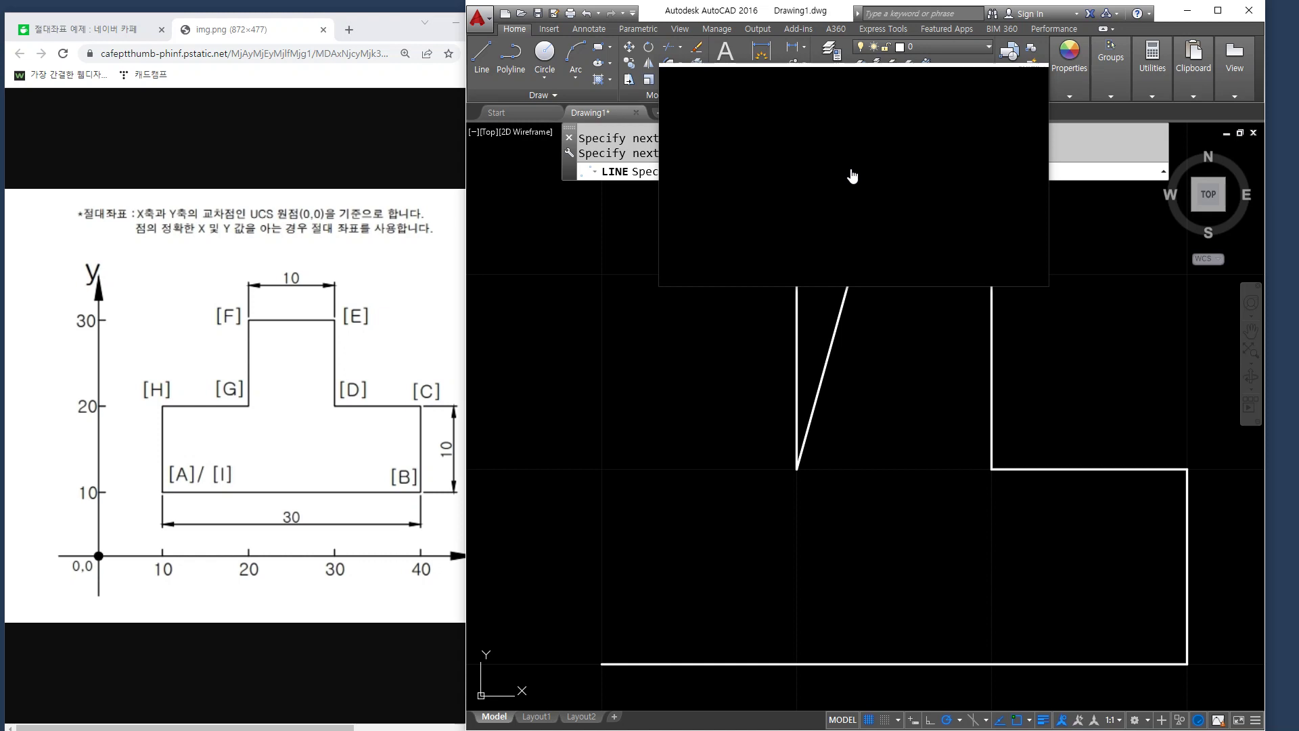
{"action": "type", "text": "10,20"}
{"action": "key", "text": "Return"}
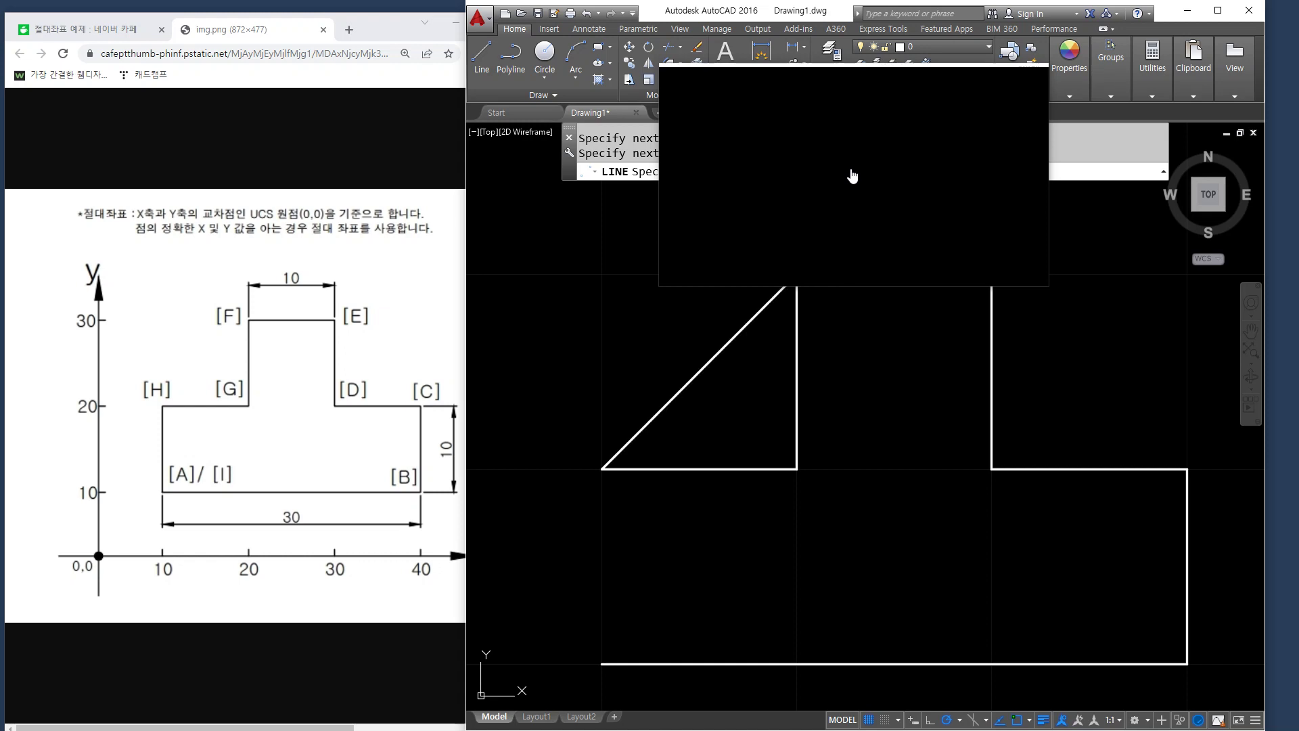
{"action": "type", "text": "c"}
{"action": "key", "text": "Return"}
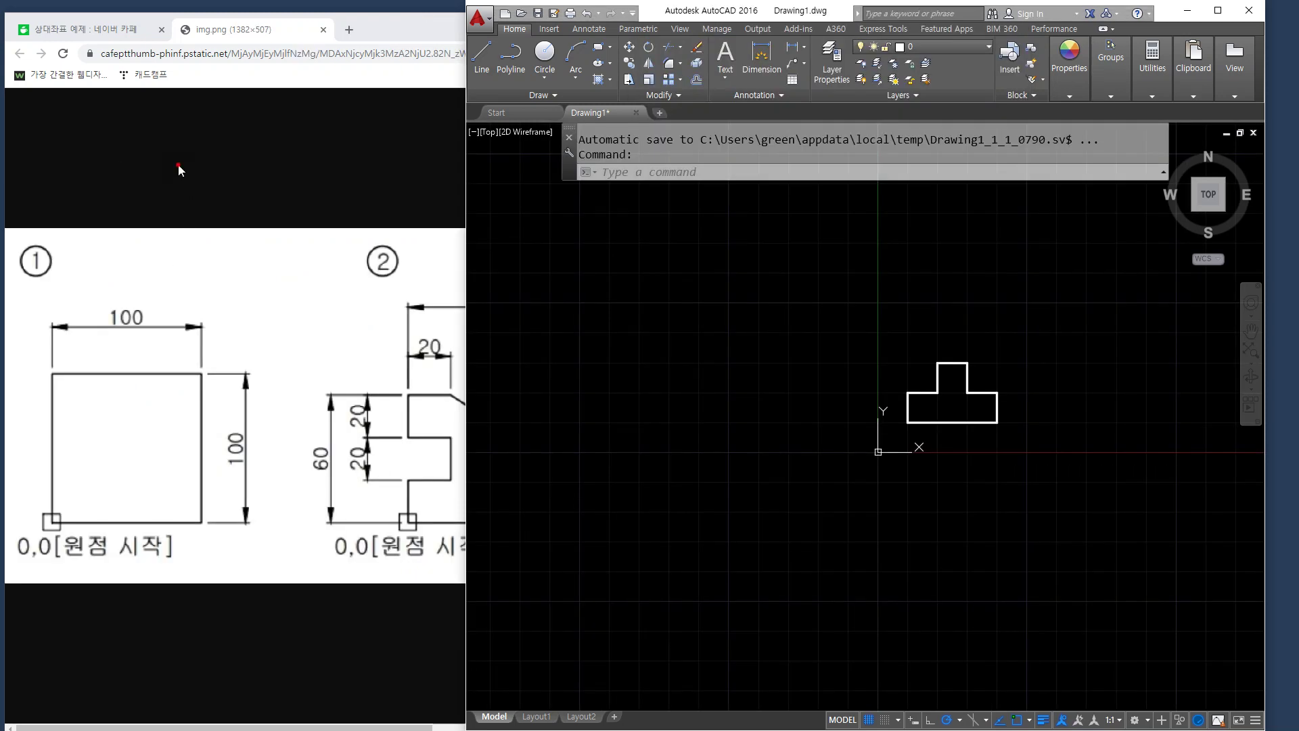
{"action": "key", "text": "super+Left"}
{"action": "mouse_move", "coordinate": [62, 564]}
{"action": "left_mouse_down"}
{"action": "mouse_move", "coordinate": [254, 534]}
{"action": "mouse_move", "coordinate": [38, 300]}
{"action": "left_mouse_up"}
{"action": "key", "text": "Escape"}
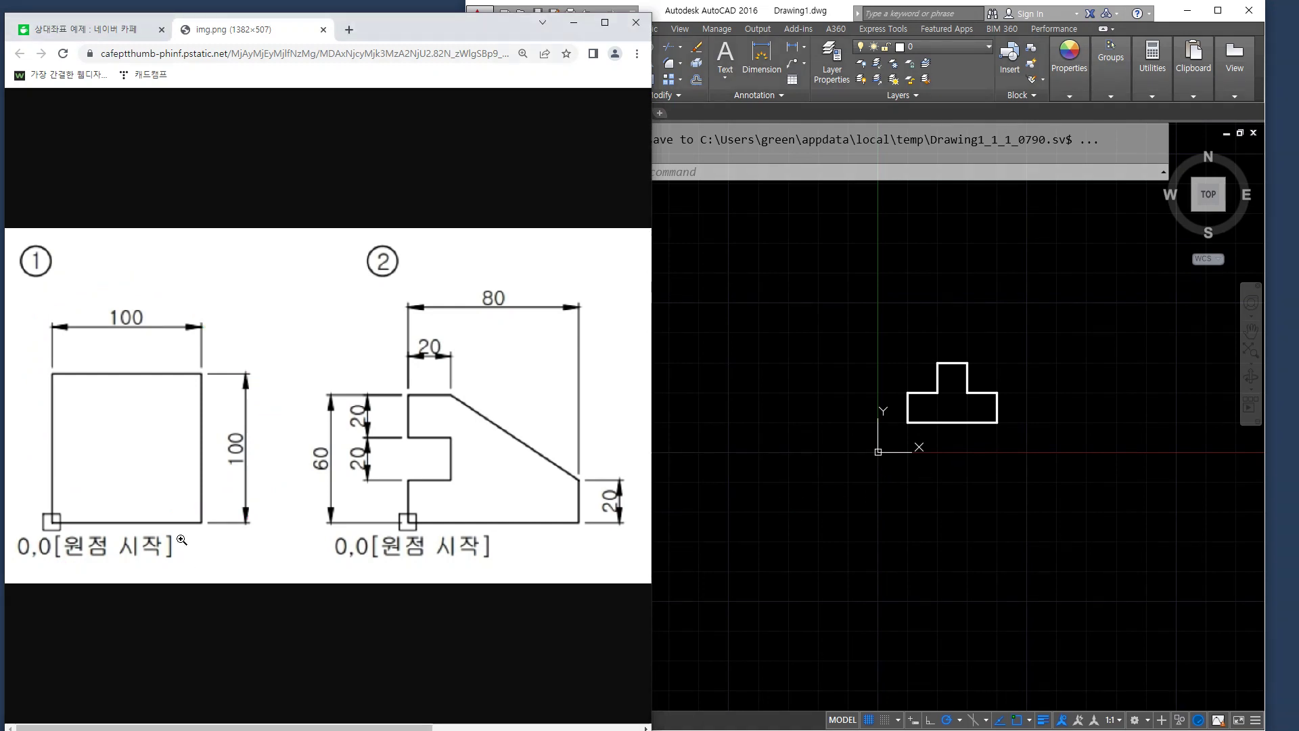
{"action": "mouse_move", "coordinate": [65, 566]}
{"action": "left_mouse_down"}
{"action": "mouse_move", "coordinate": [24, 534]}
{"action": "mouse_move", "coordinate": [68, 582]}
{"action": "left_mouse_up"}
{"action": "key", "text": "Escape"}
Step: Erase the whole T-shaped outline from the drawing
{"action": "left_click", "coordinate": [1062, 482]}
{"action": "left_click", "coordinate": [844, 372]}
{"action": "type", "text": "e"}
{"action": "key", "text": "Return"}
{"action": "scroll", "coordinate": [942, 433], "scroll_direction": "up", "scroll_amount": 3}
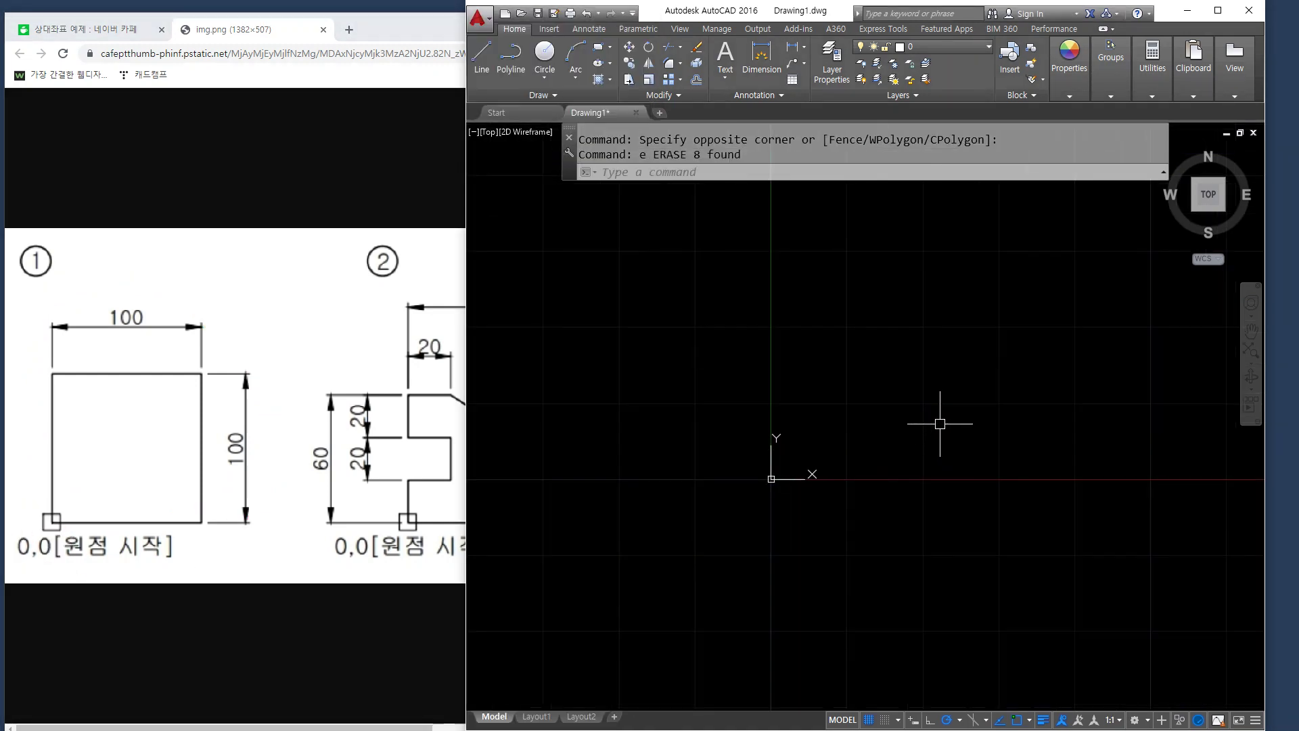
{"action": "left_click", "coordinate": [786, 169]}
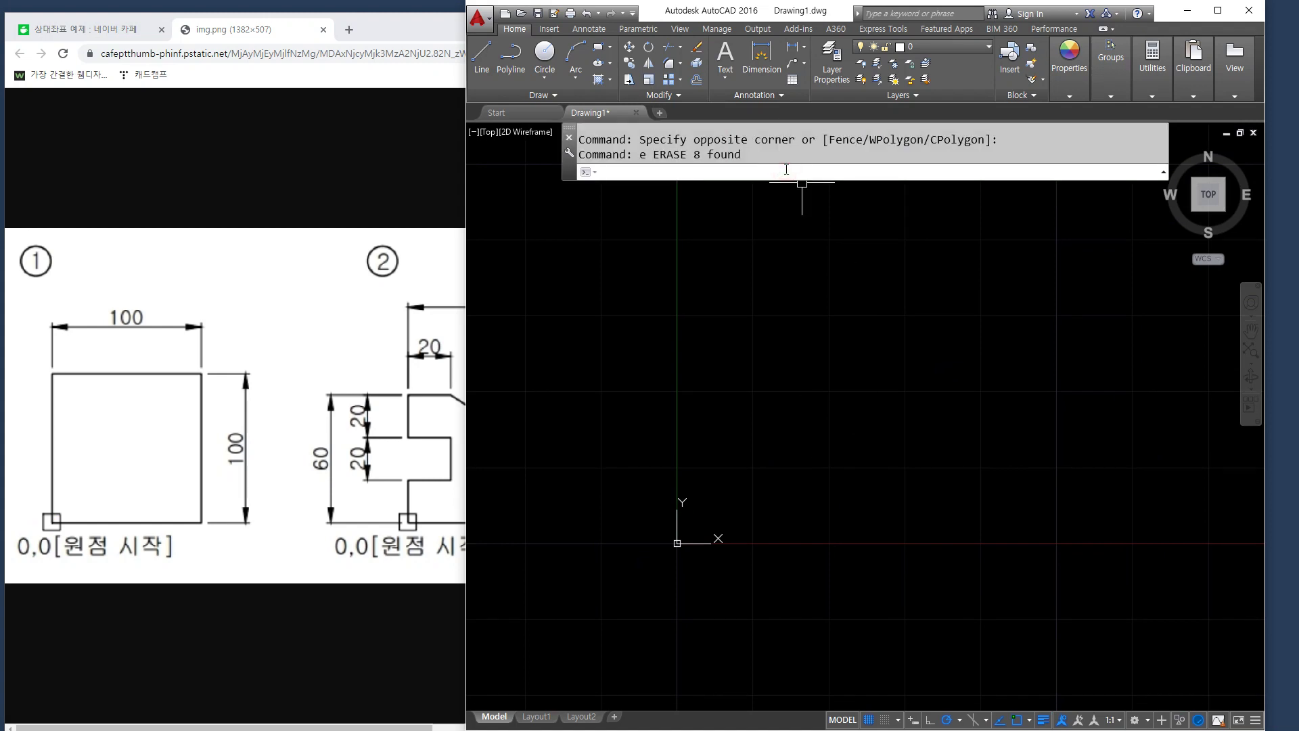
{"action": "type", "text": "lin"}
{"action": "key", "text": "Return"}
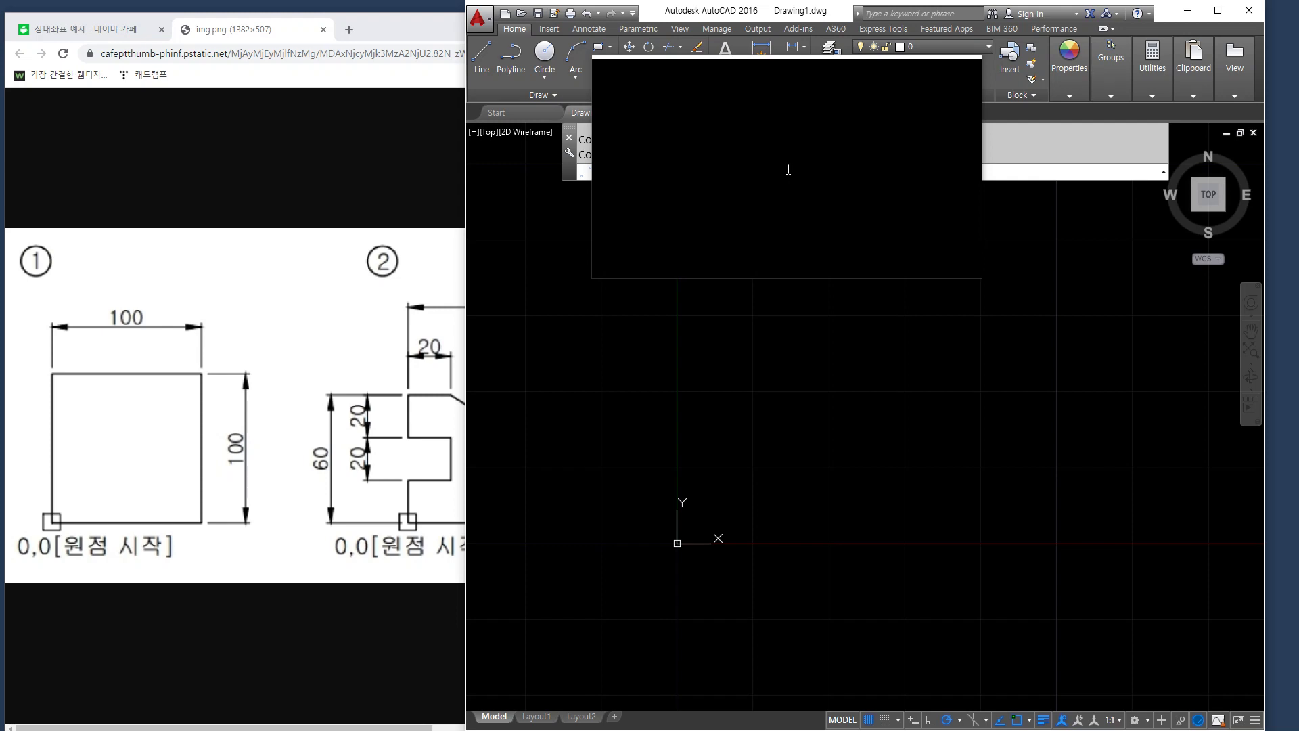
{"action": "type", "text": "0,0"}
{"action": "key", "text": "Return"}
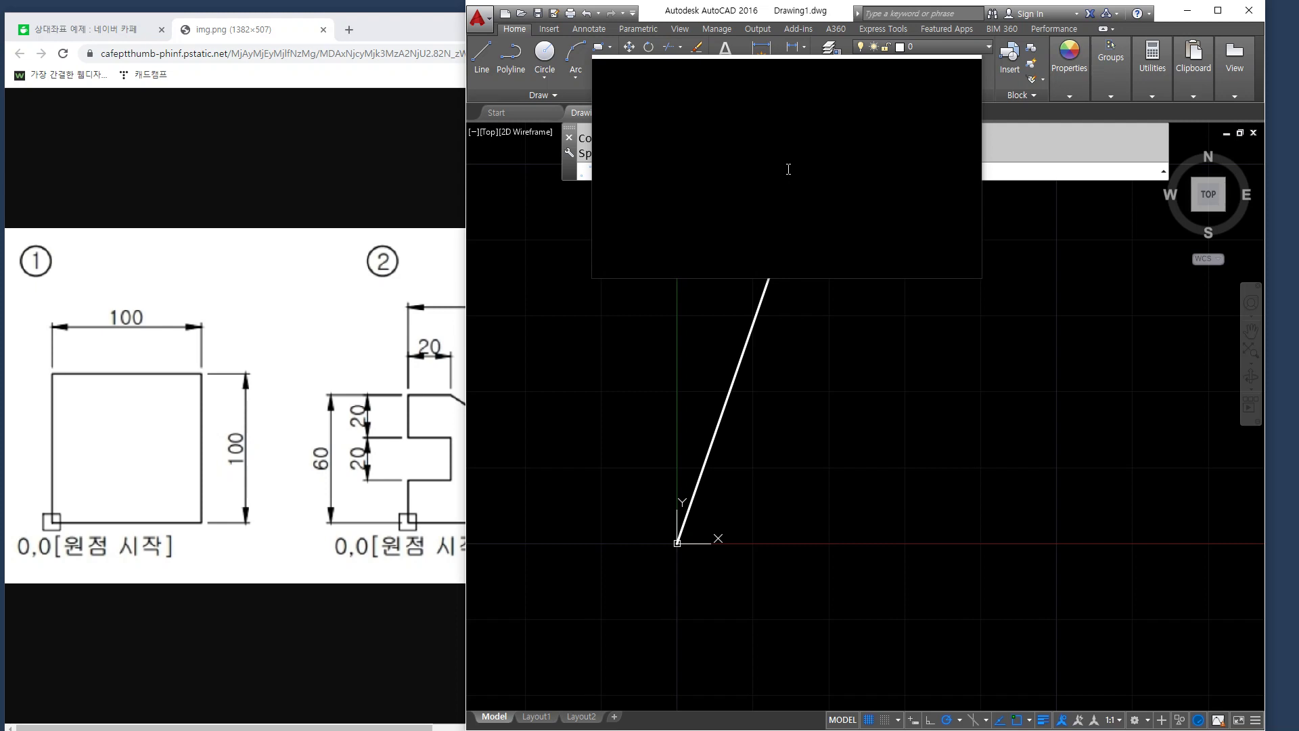
{"action": "type", "text": "100,0"}
{"action": "key", "text": "Return"}
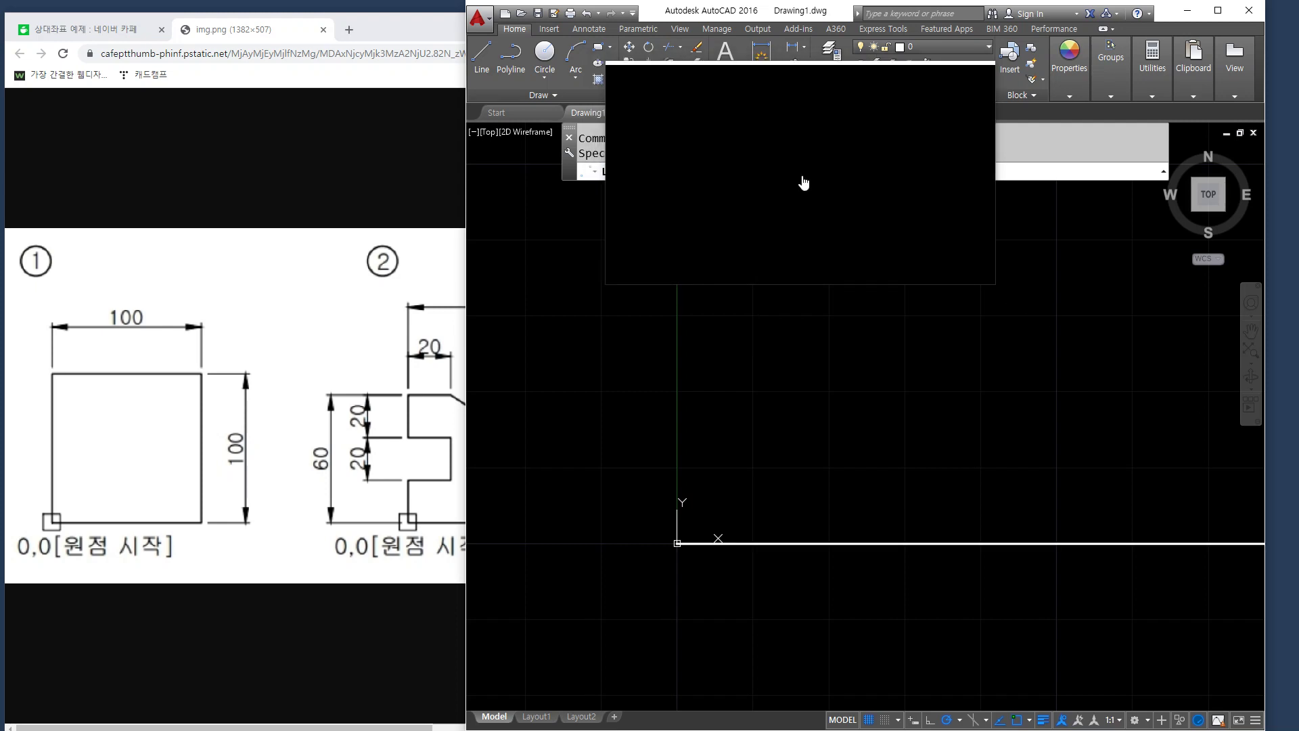
Step: Complete the 100 by 100 square with the relative points @0,100 and @-100,0, and close it
{"action": "scroll", "coordinate": [923, 314], "scroll_direction": "down", "scroll_amount": 2}
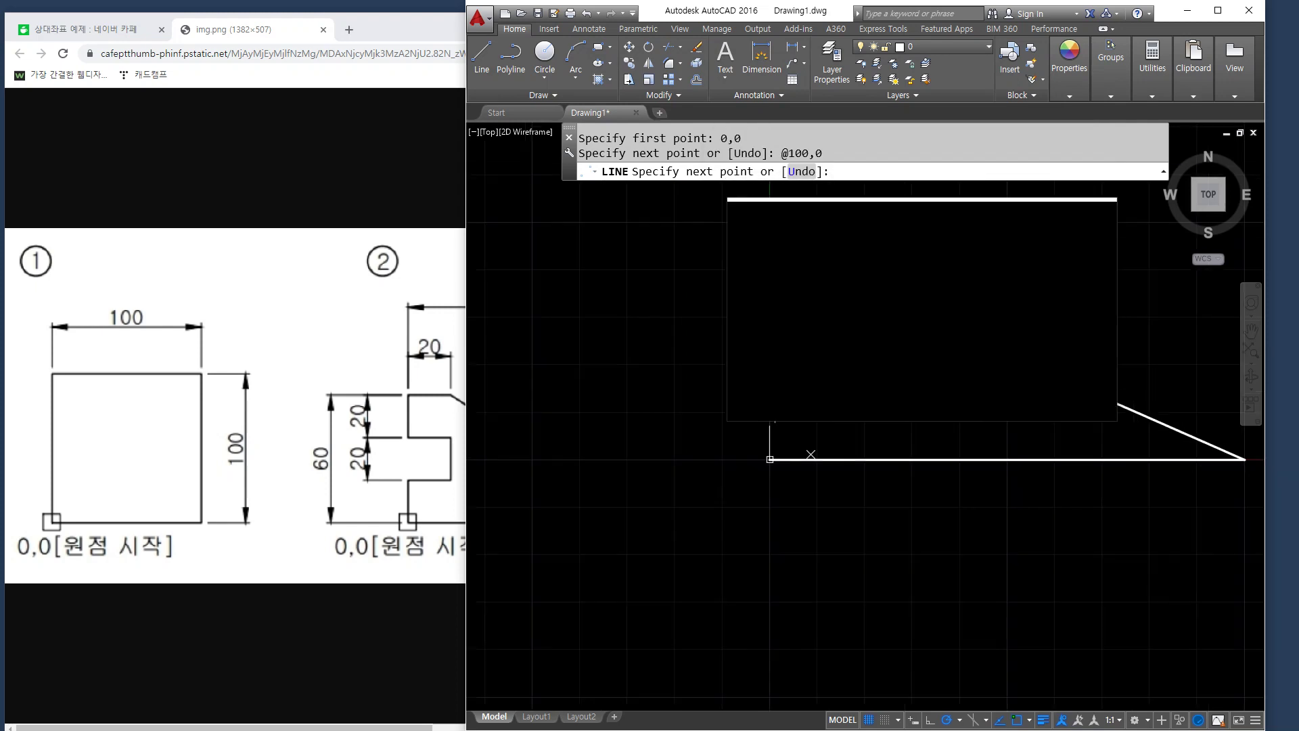
{"action": "middle_click_drag", "start_coordinate": [920, 298], "coordinate": [790, 471]}
{"action": "scroll", "coordinate": [776, 489], "scroll_direction": "down", "scroll_amount": 2}
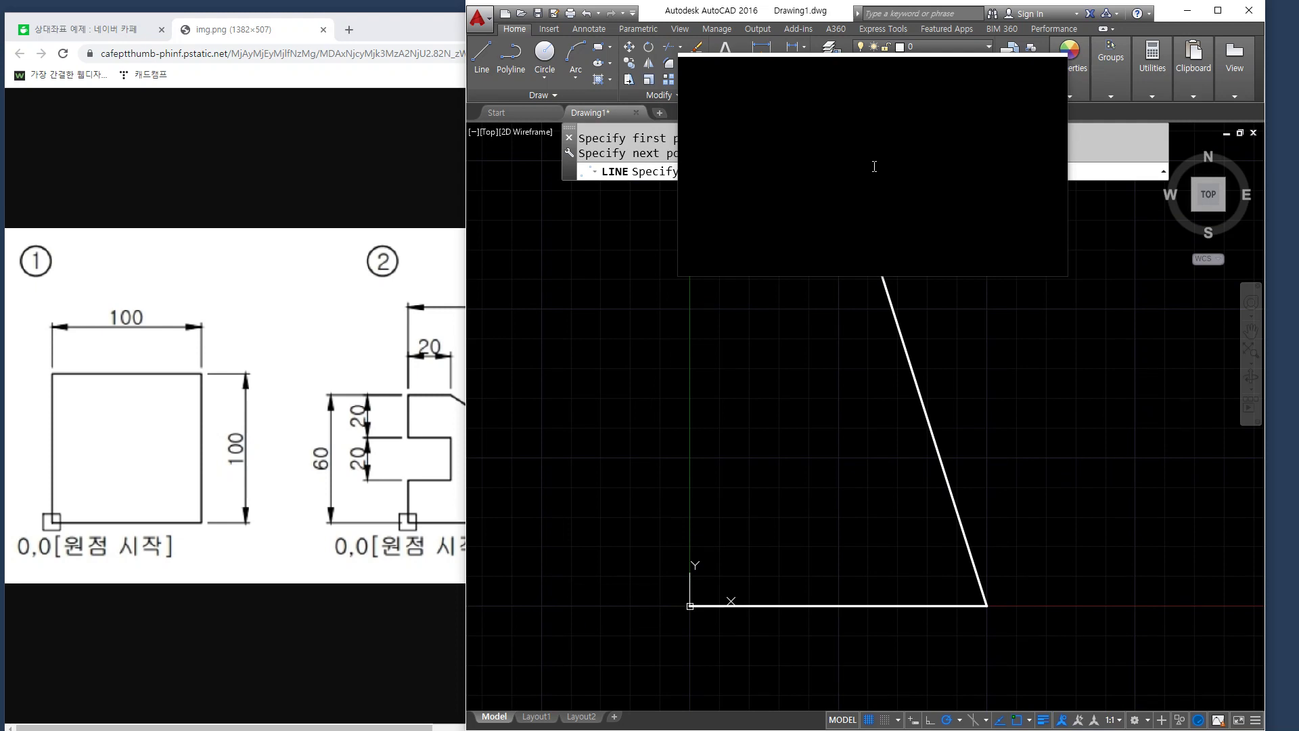
{"action": "type", "text": "@0,100"}
{"action": "key", "text": "Return"}
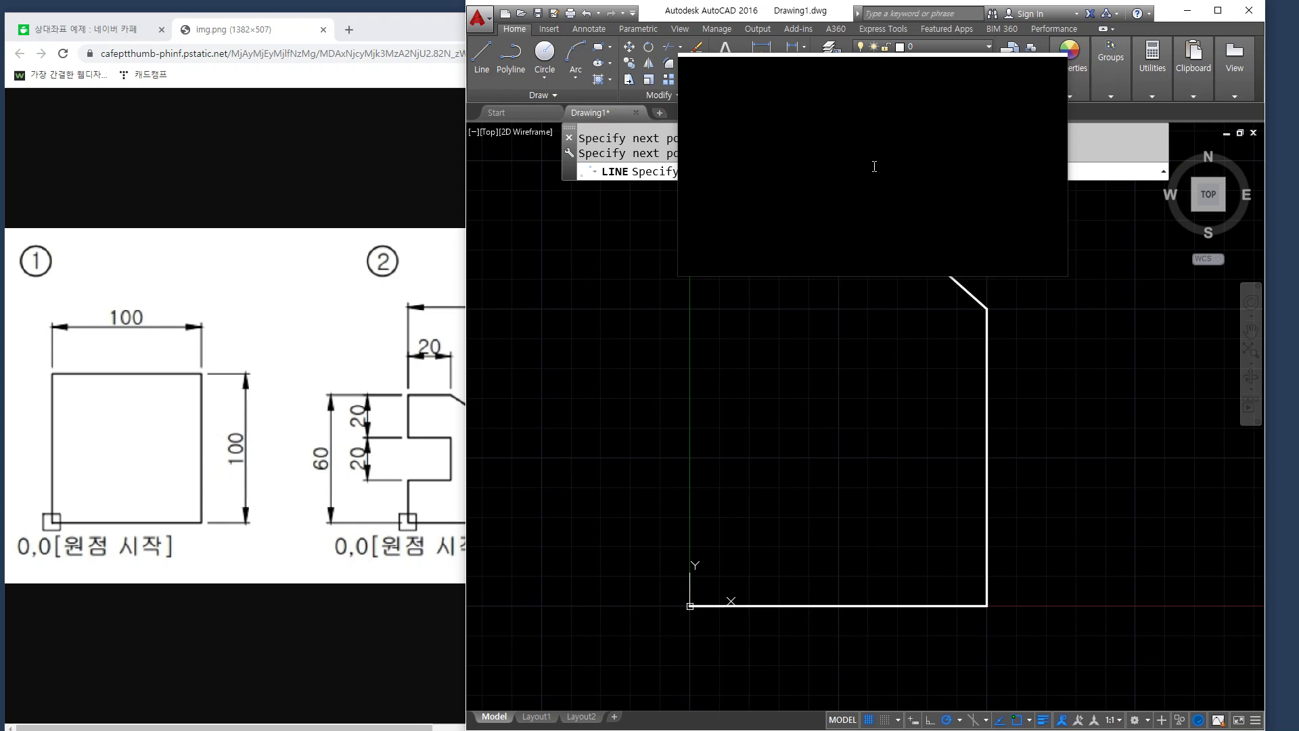
{"action": "key", "text": "Return"}
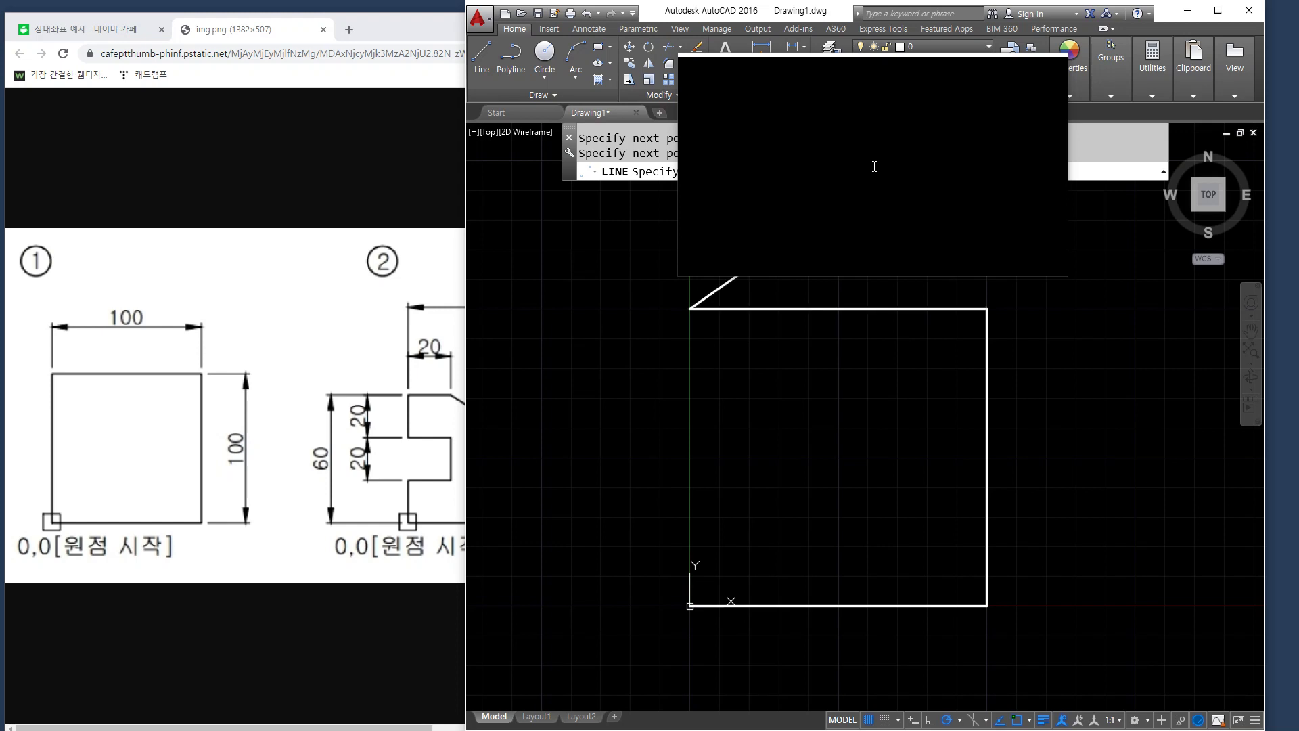
{"action": "type", "text": "c"}
{"action": "key", "text": "Return"}
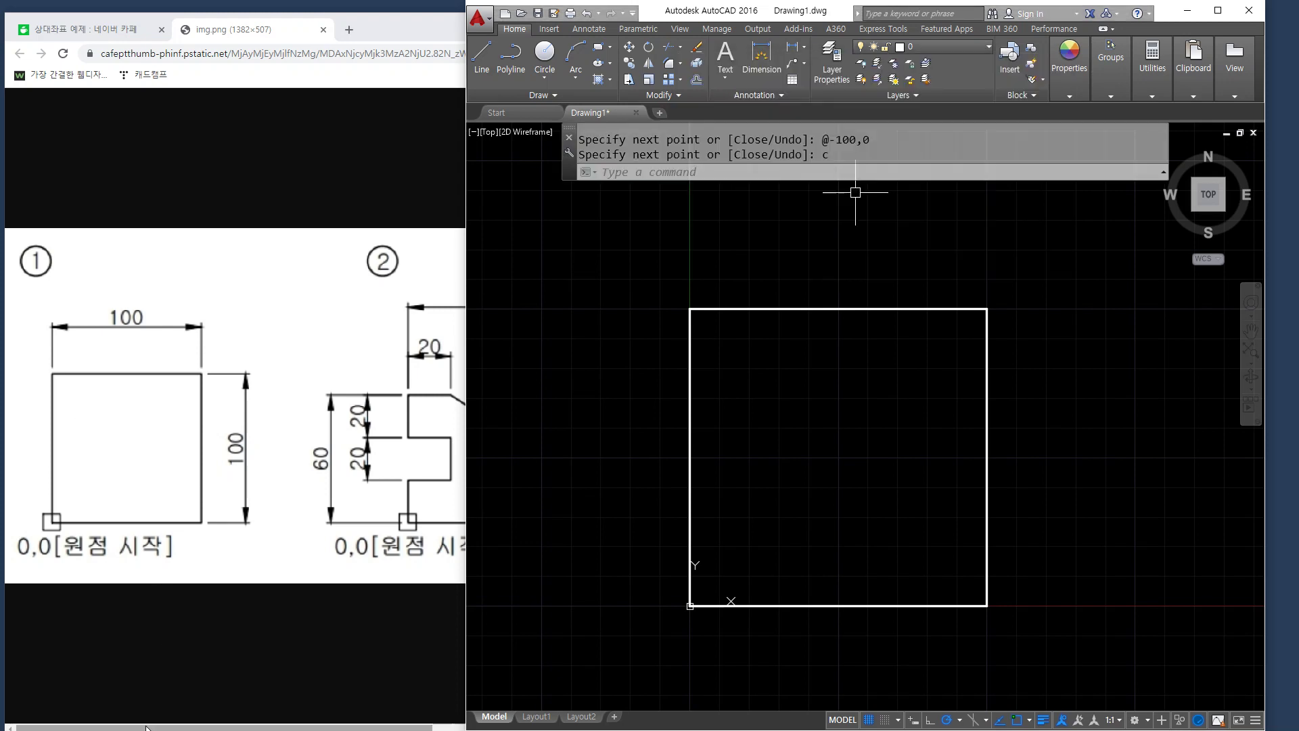
Step: Bring figure ② of the reference image into view and erase the square from the drawing
{"action": "left_click_drag", "start_coordinate": [156, 729], "coordinate": [268, 729]}
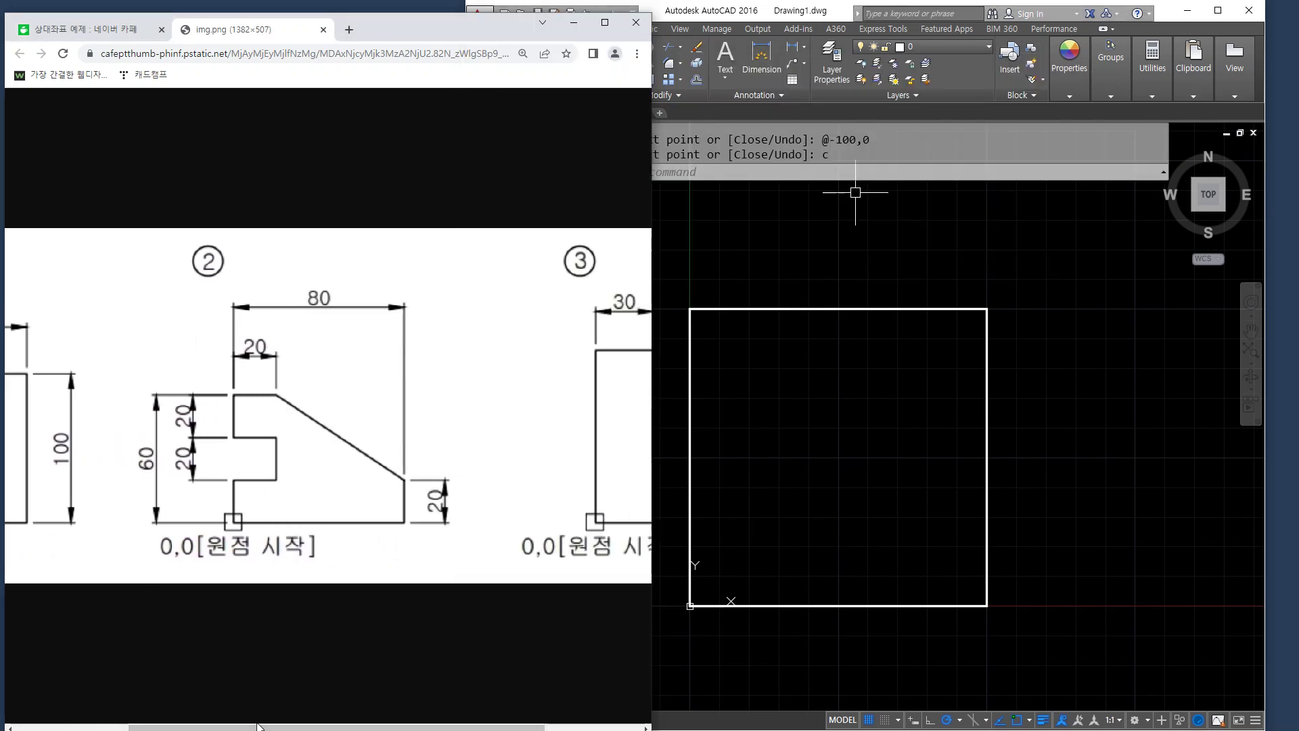
{"action": "left_click", "coordinate": [951, 545]}
{"action": "left_click", "coordinate": [641, 253]}
{"action": "left_click", "coordinate": [1078, 682]}
{"action": "key", "text": "Delete"}
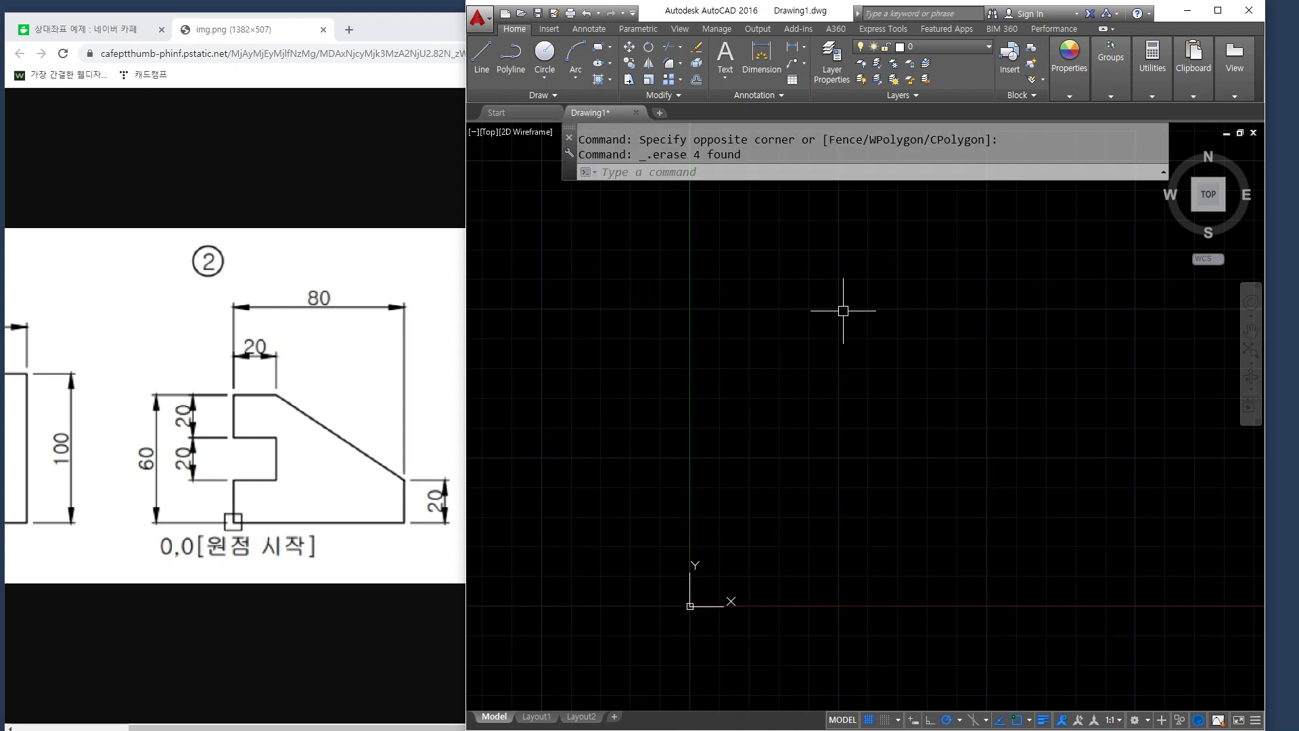
Step: Draw figure ② from 0,0 with an 80 long bottom edge, a 20 high right edge and the slanted edge up to 20,60
{"action": "type", "text": "line"}
{"action": "key", "text": "Return"}
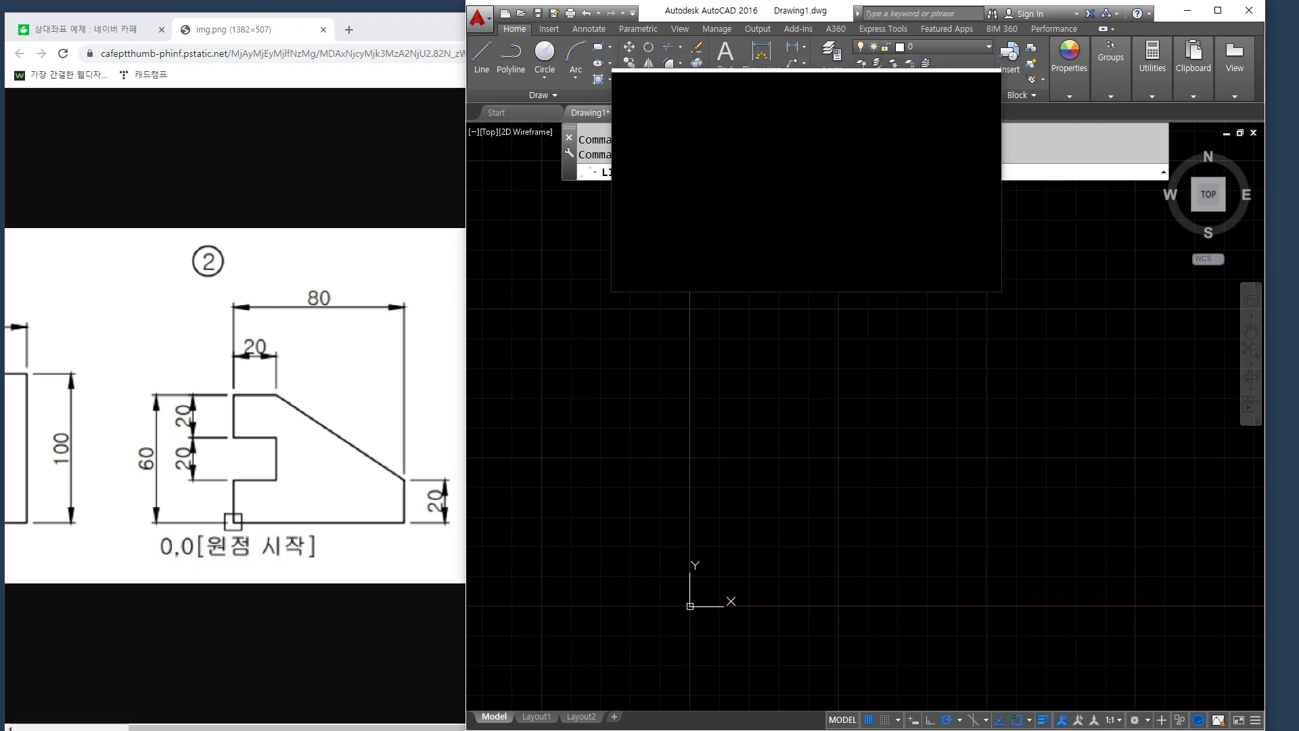
{"action": "type", "text": "0,0"}
{"action": "key", "text": "Return"}
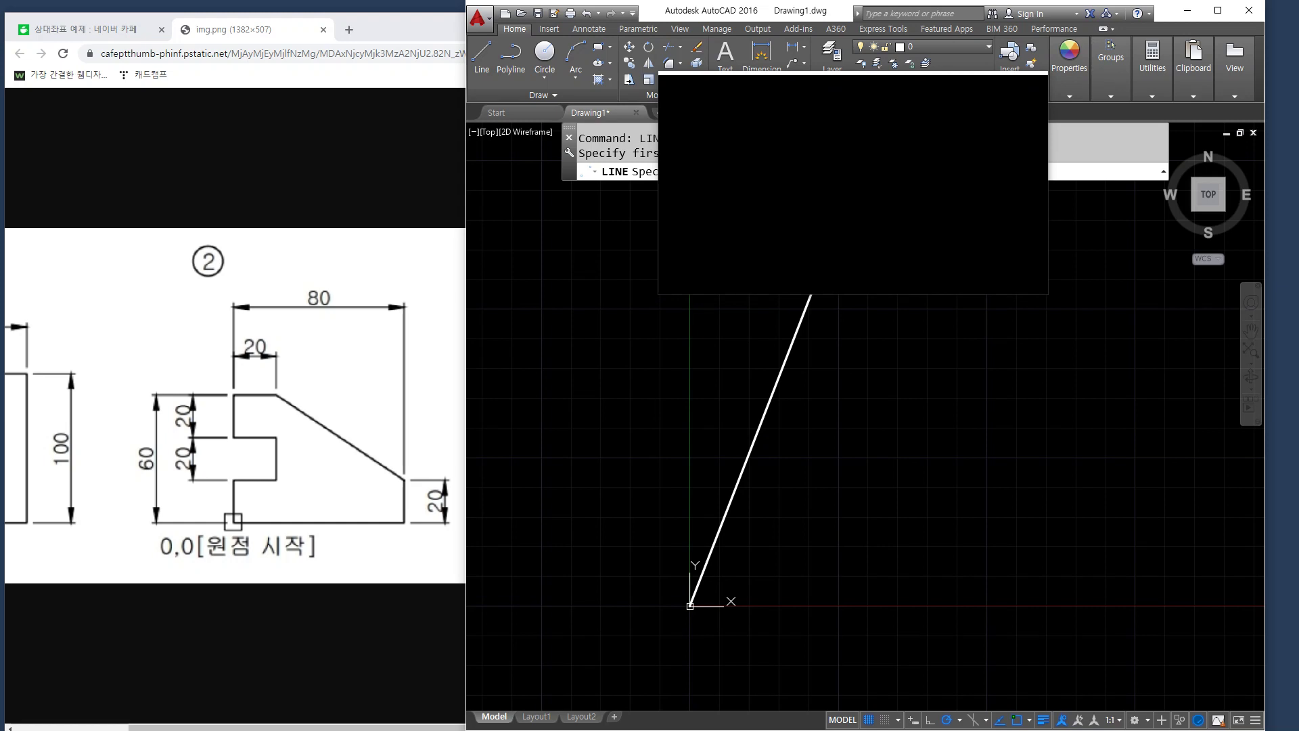
{"action": "key", "text": "Return"}
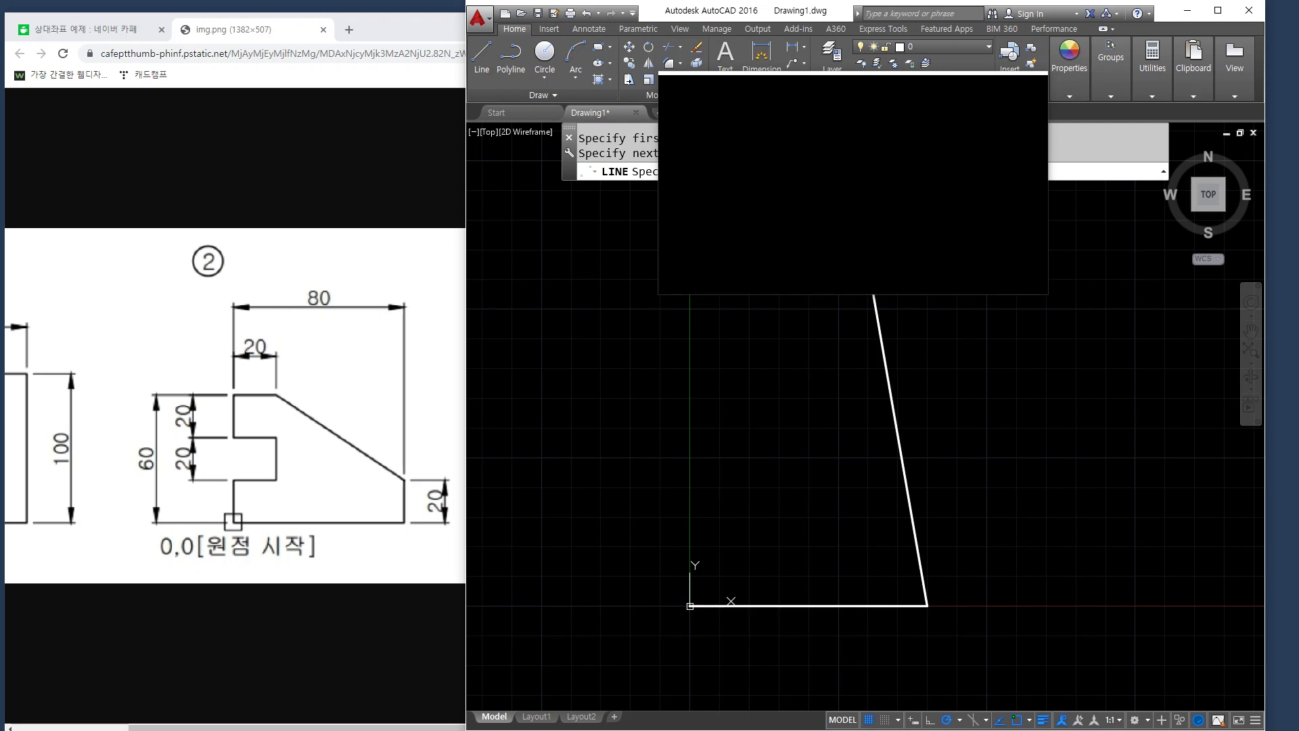
{"action": "key", "text": "Return"}
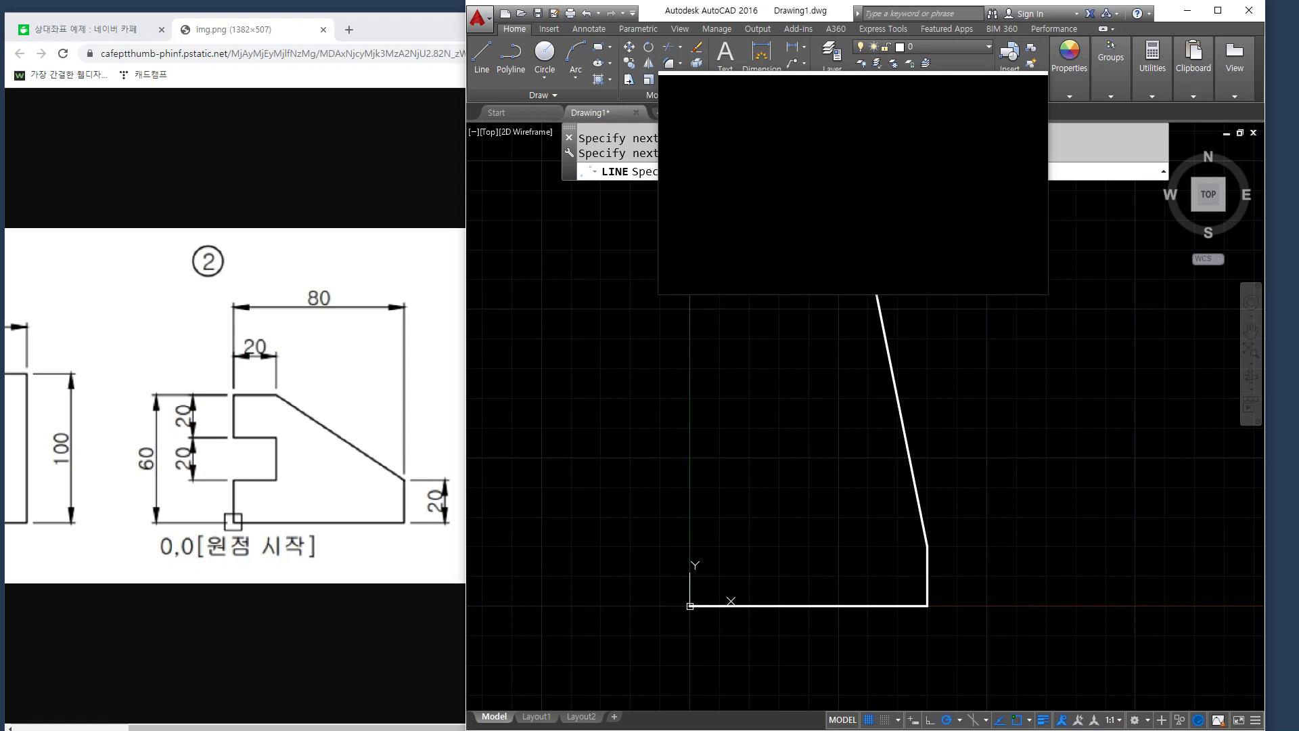
{"action": "key", "text": "Return"}
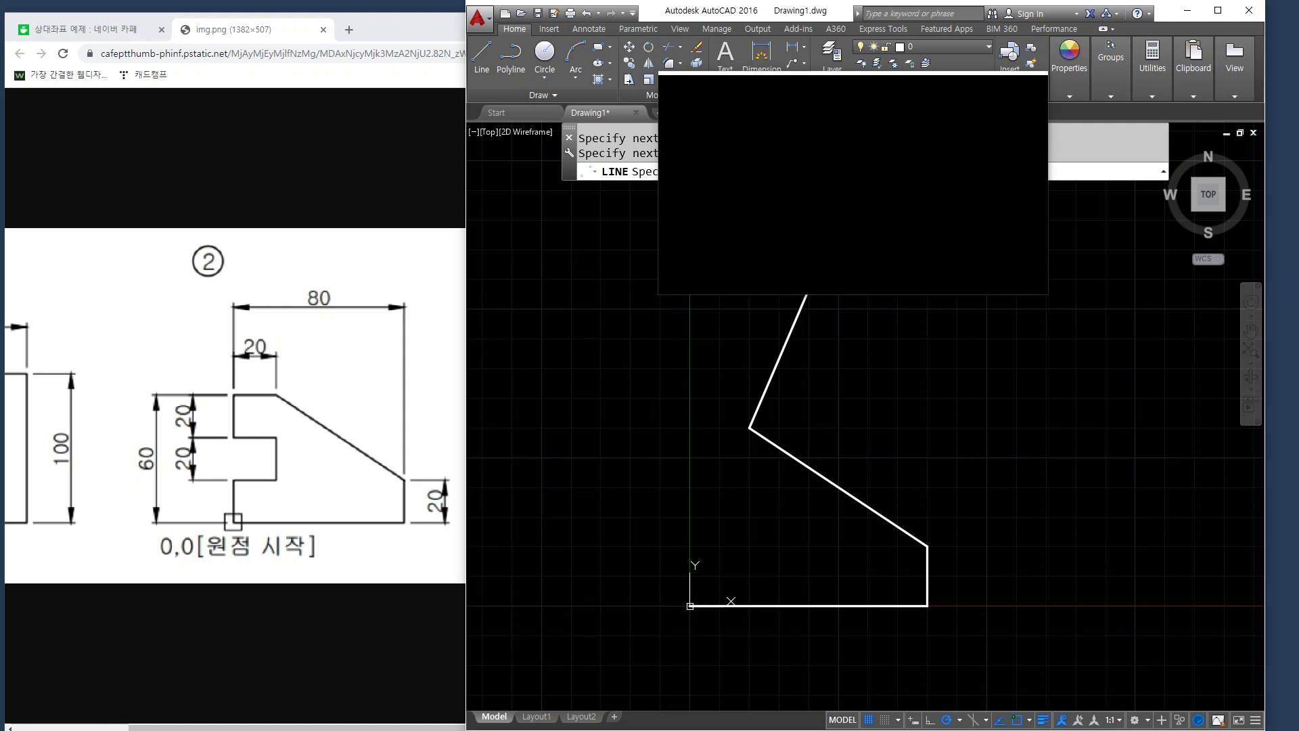
Step: Continue the outline with the top edge to @-20,0 and the upper left edge to @0,-20
{"action": "type", "text": "@-20,0"}
{"action": "key", "text": "Return"}
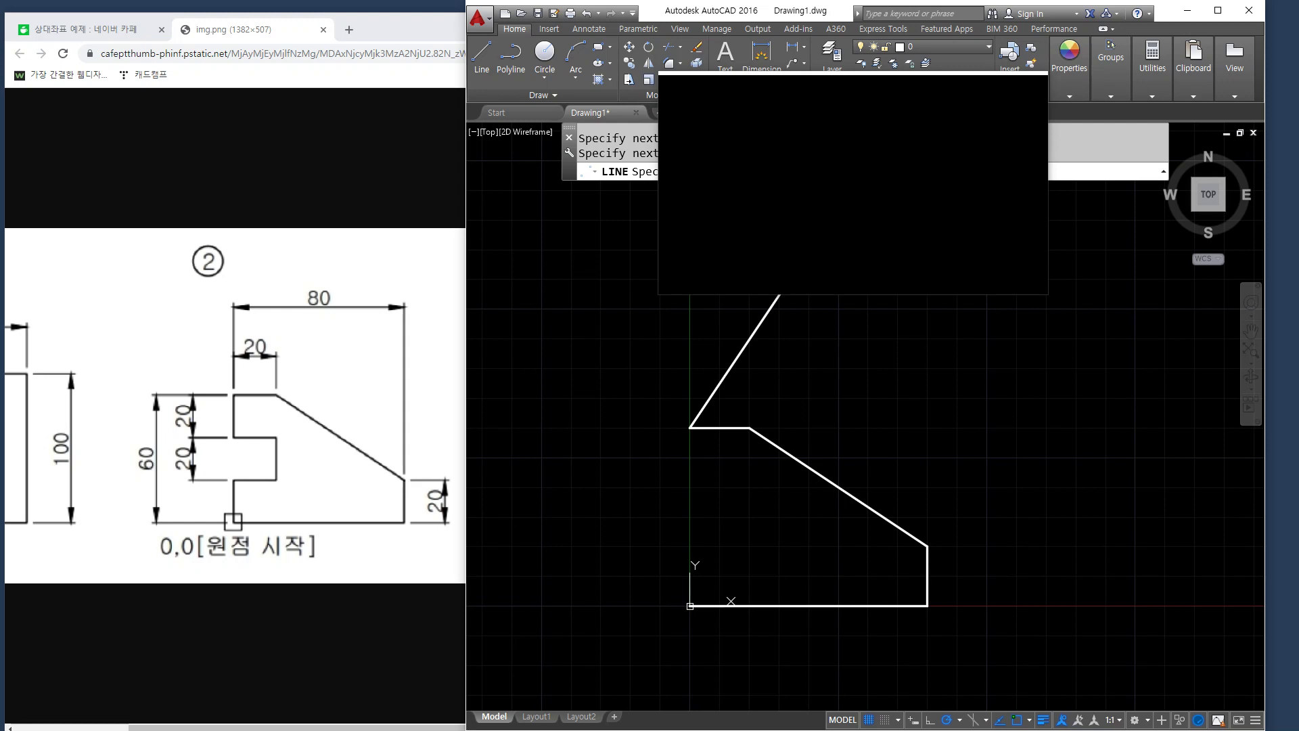
{"action": "type", "text": "@0,-20"}
{"action": "key", "text": "Return"}
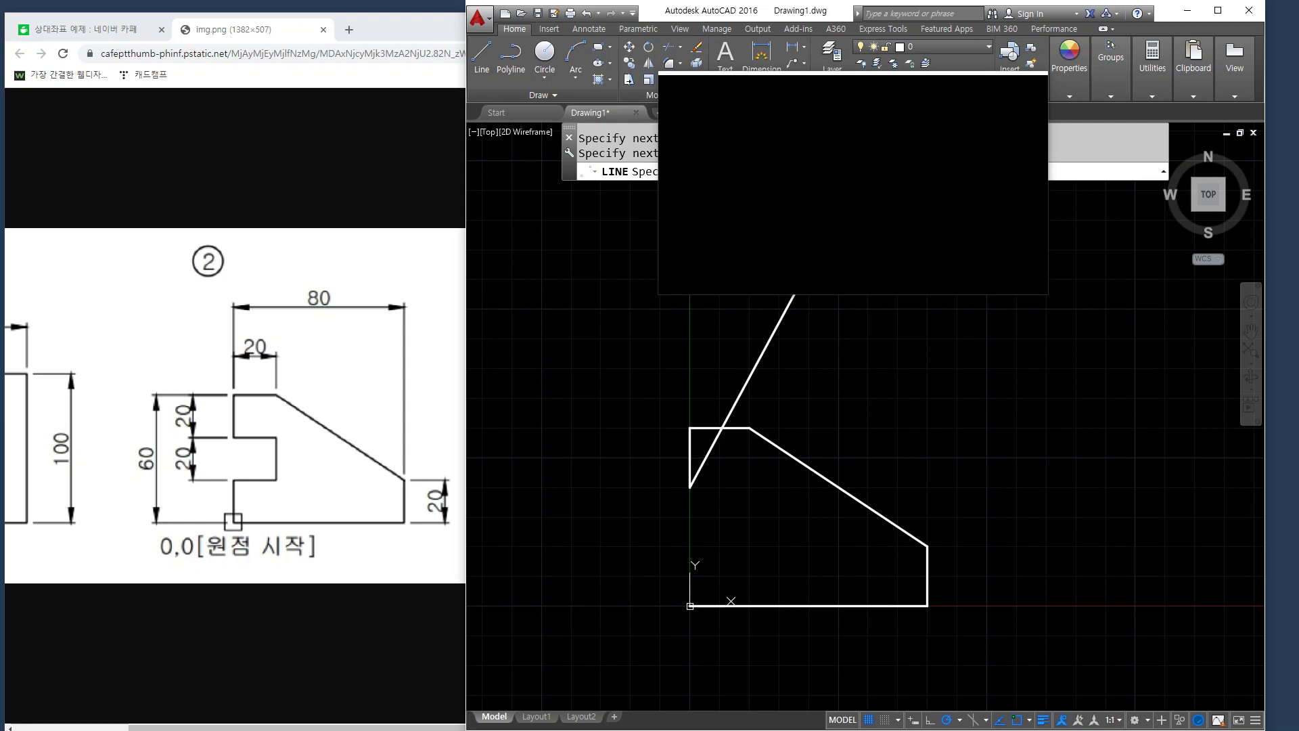
{"action": "type", "text": "@20,0"}
{"action": "key", "text": "Return"}
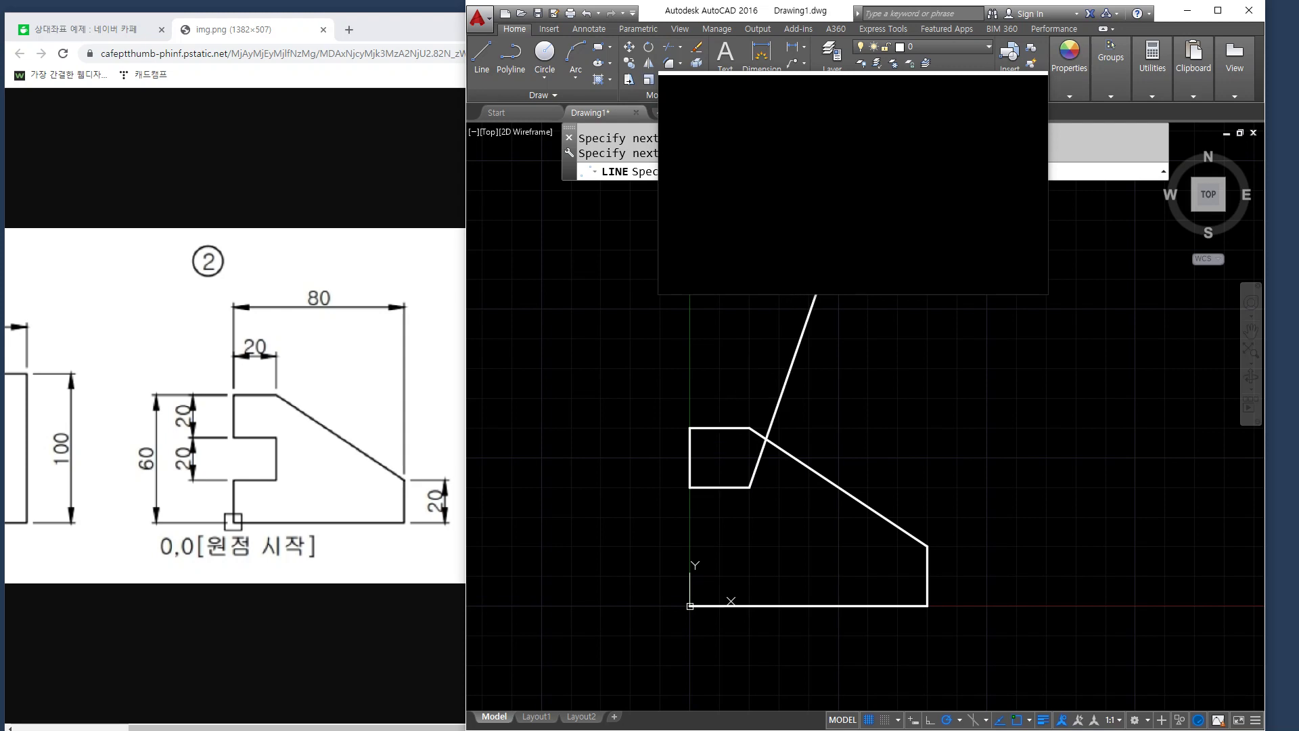
{"action": "type", "text": "@0,-20"}
{"action": "key", "text": "Return"}
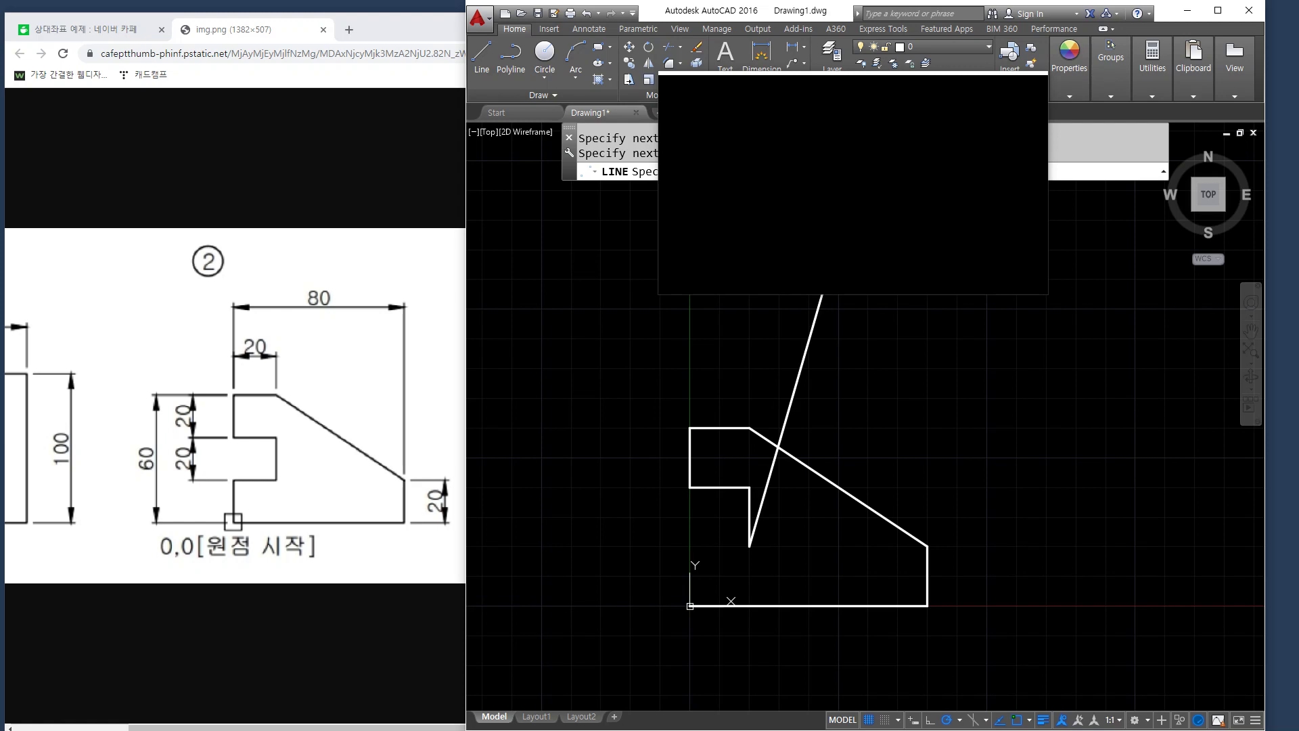
{"action": "type", "text": "@-20,0"}
{"action": "key", "text": "Return"}
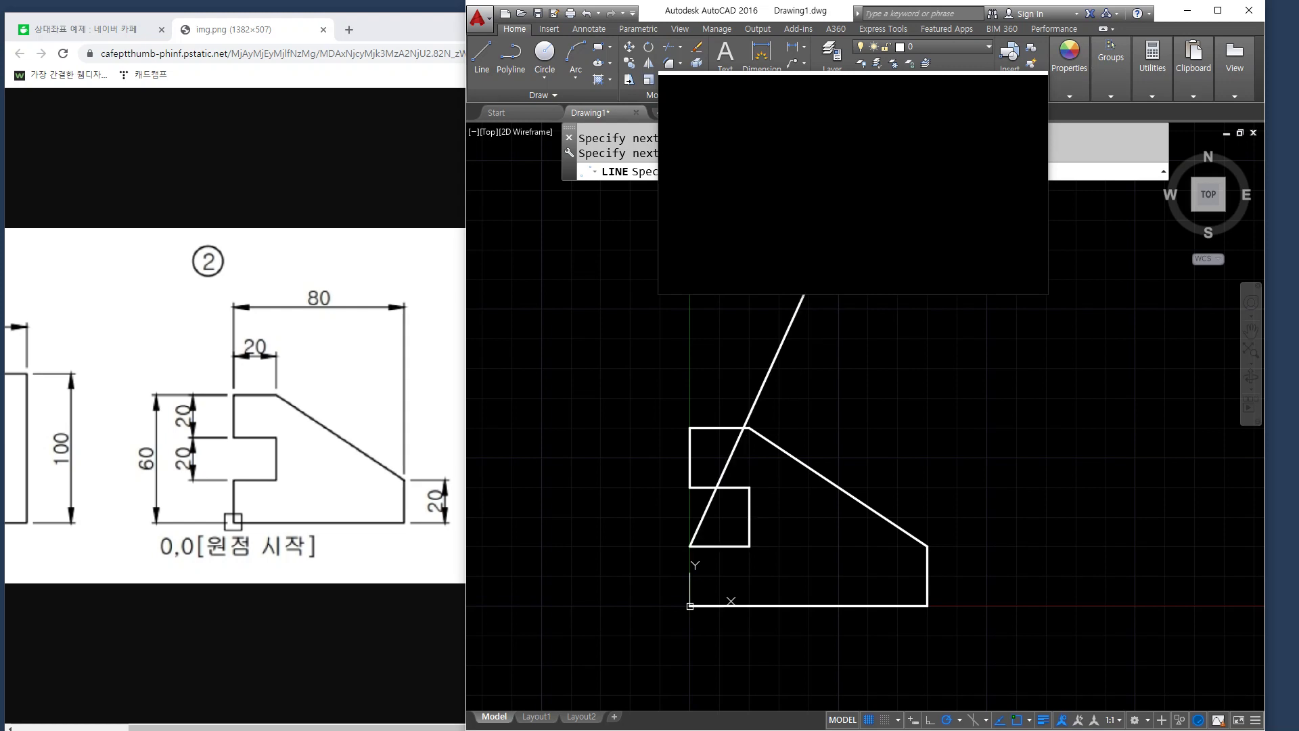
{"action": "type", "text": "c"}
{"action": "key", "text": "Return"}
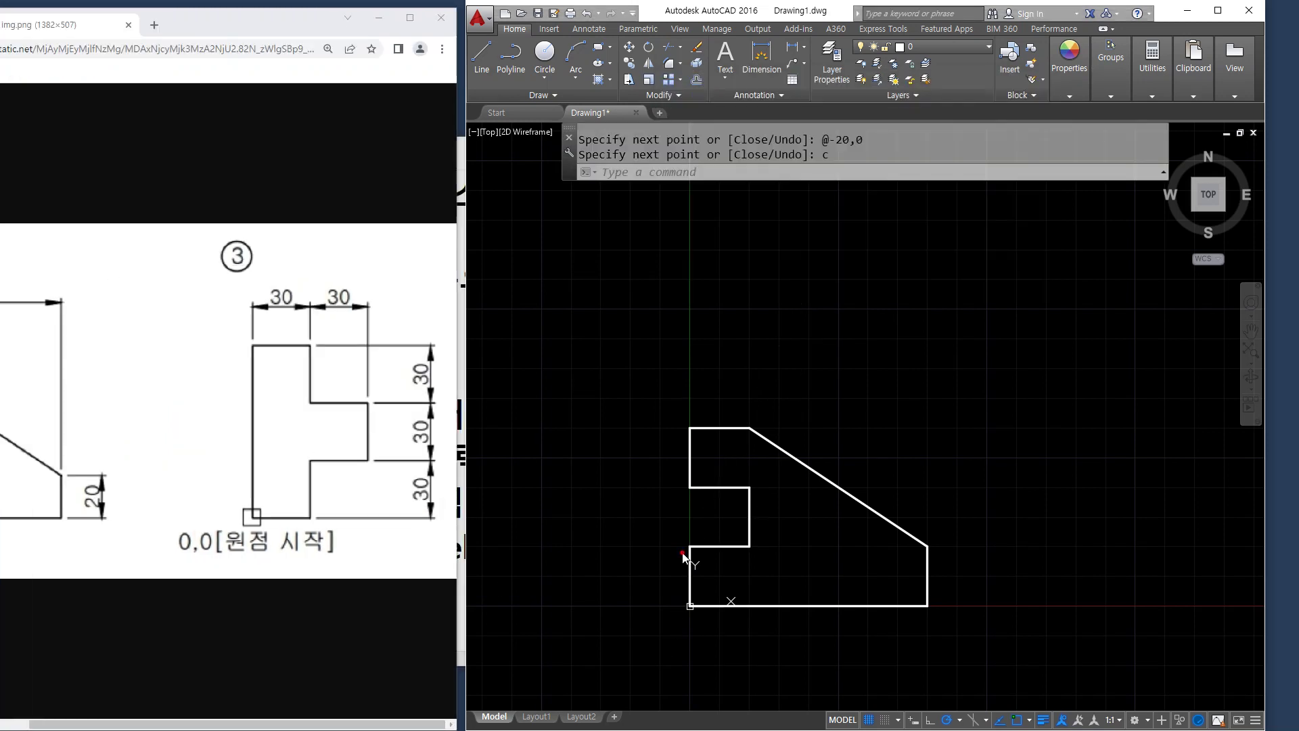
Step: Erase all lines of the finished figure ② from the drawing
{"action": "left_click", "coordinate": [607, 352]}
{"action": "left_click", "coordinate": [1026, 638]}
{"action": "key", "text": "Delete"}
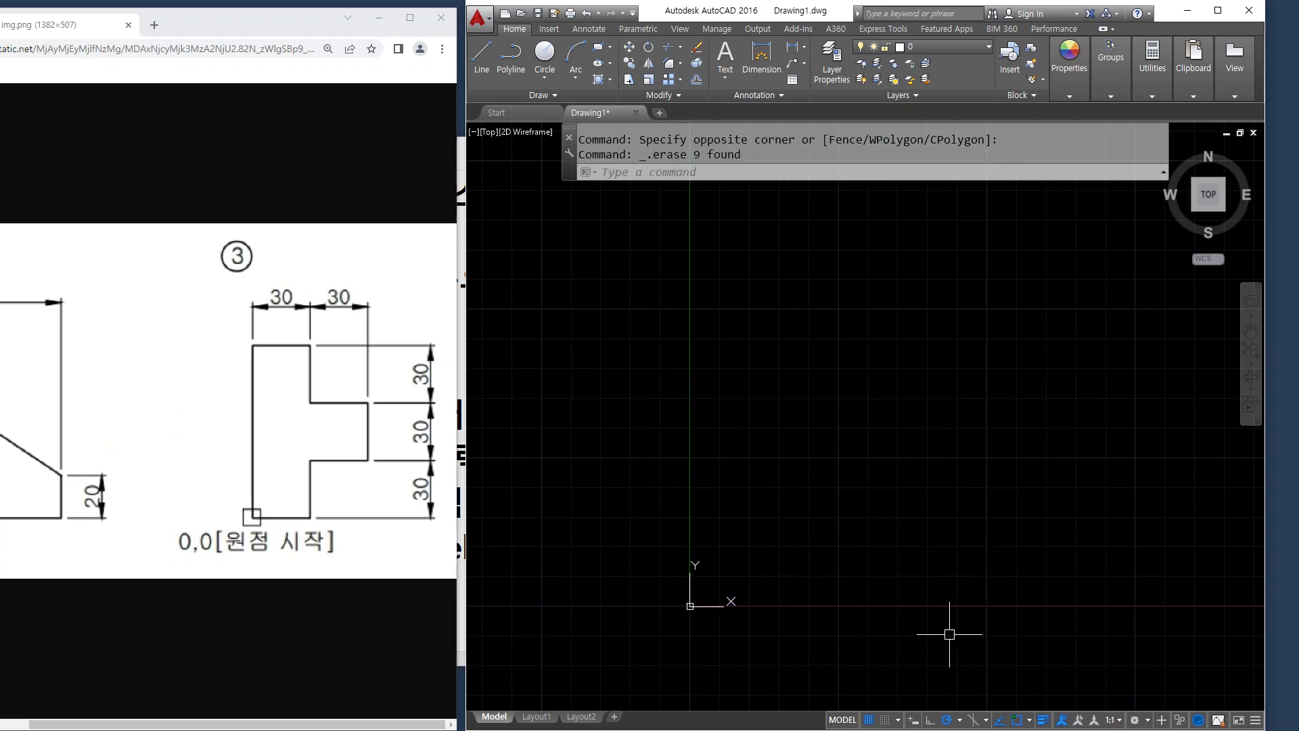
{"action": "type", "text": "l"}
{"action": "key", "text": "Return"}
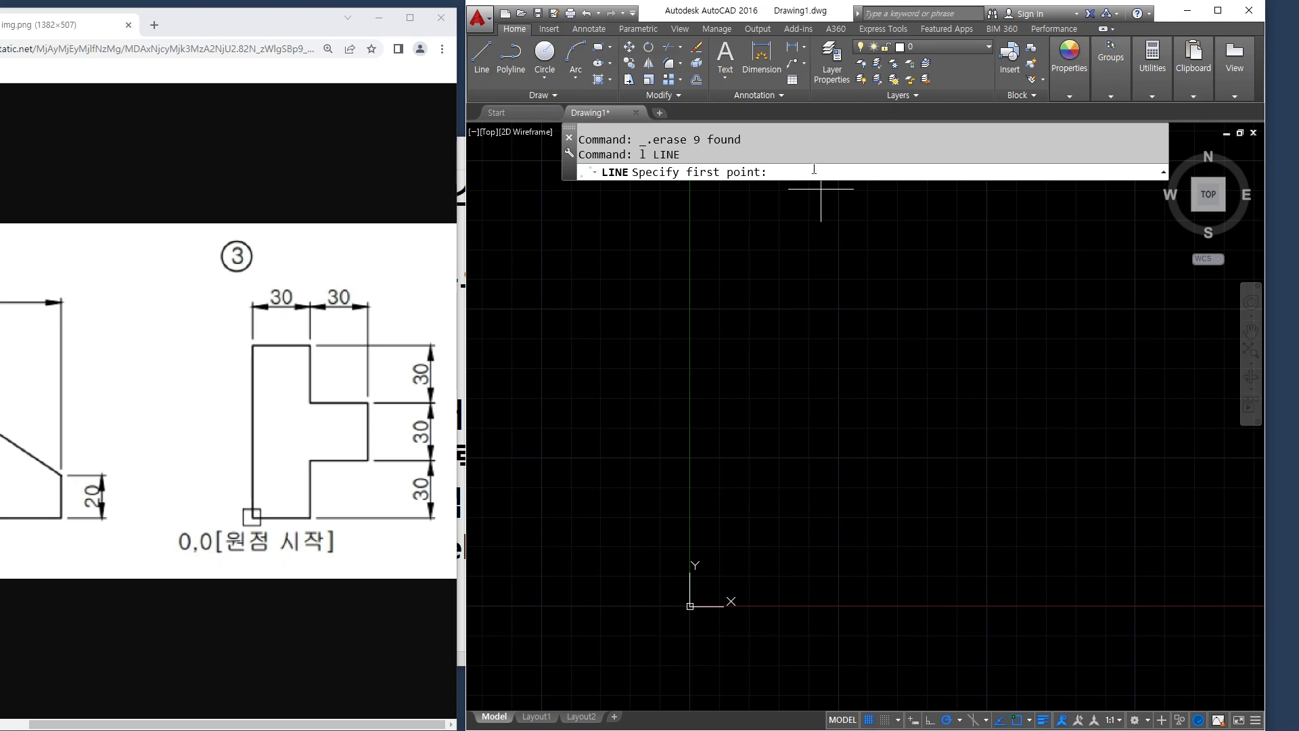
{"action": "key", "text": "super+plus"}
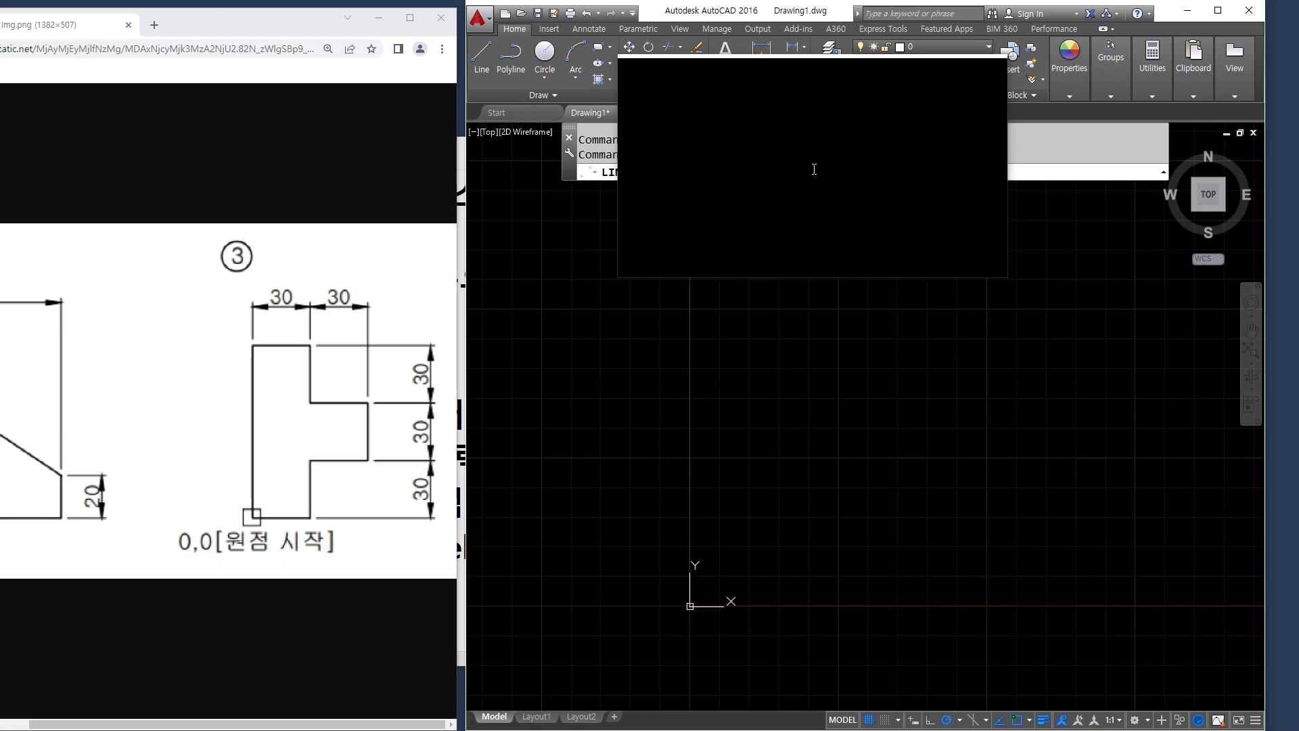
{"action": "type", "text": "0,0"}
{"action": "key", "text": "Return"}
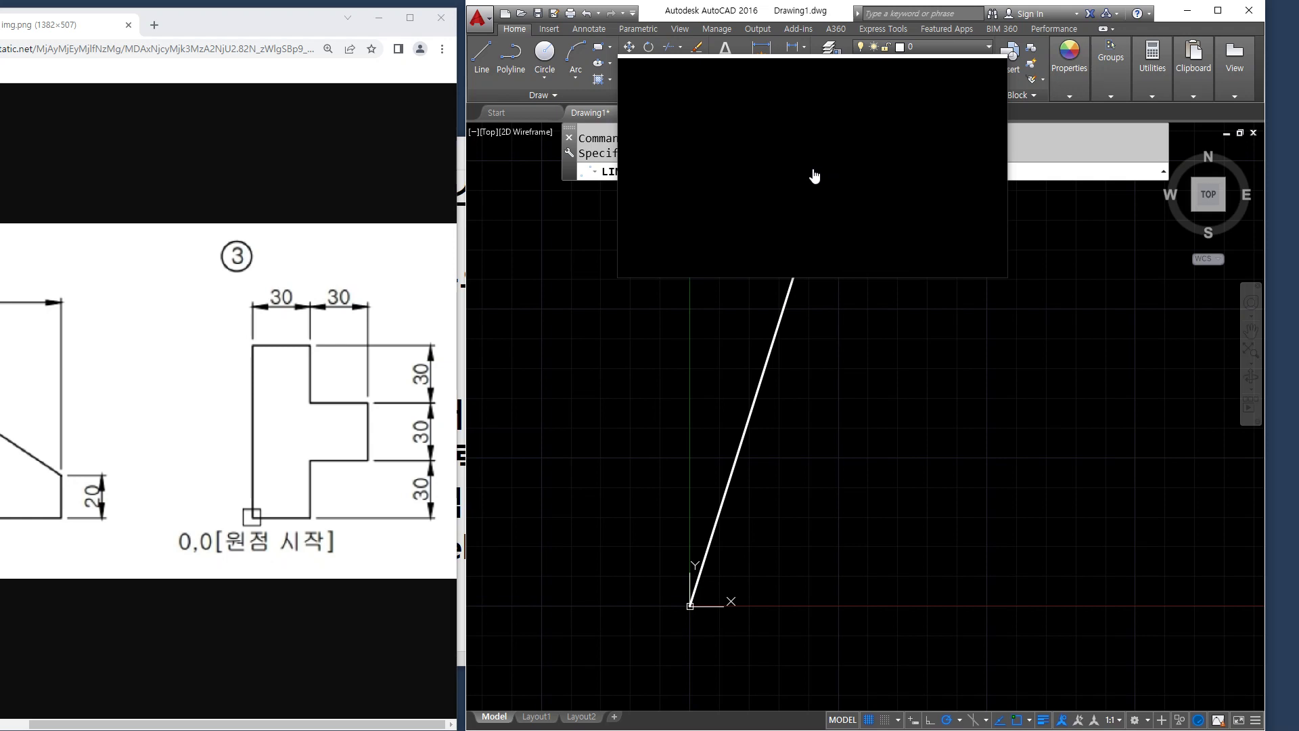
{"action": "type", "text": "@30,0"}
{"action": "key", "text": "Return"}
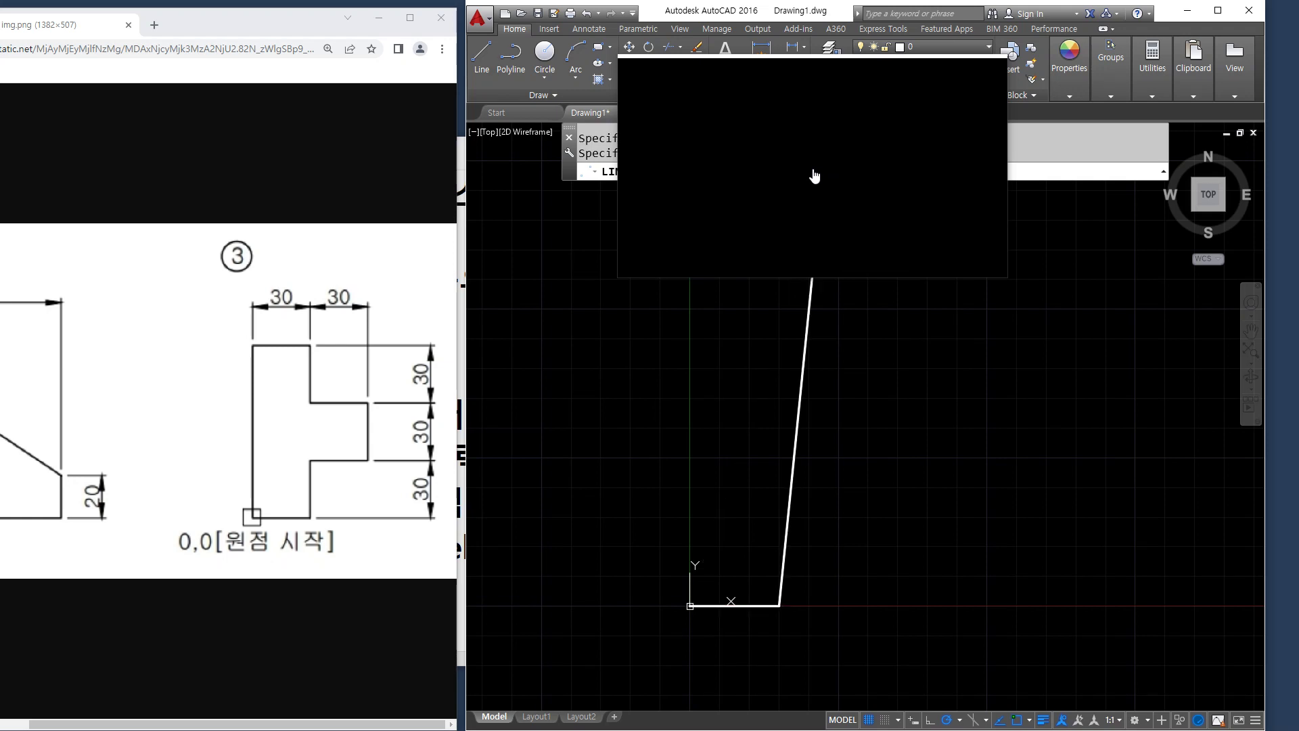
{"action": "type", "text": "@0,30"}
{"action": "key", "text": "Return"}
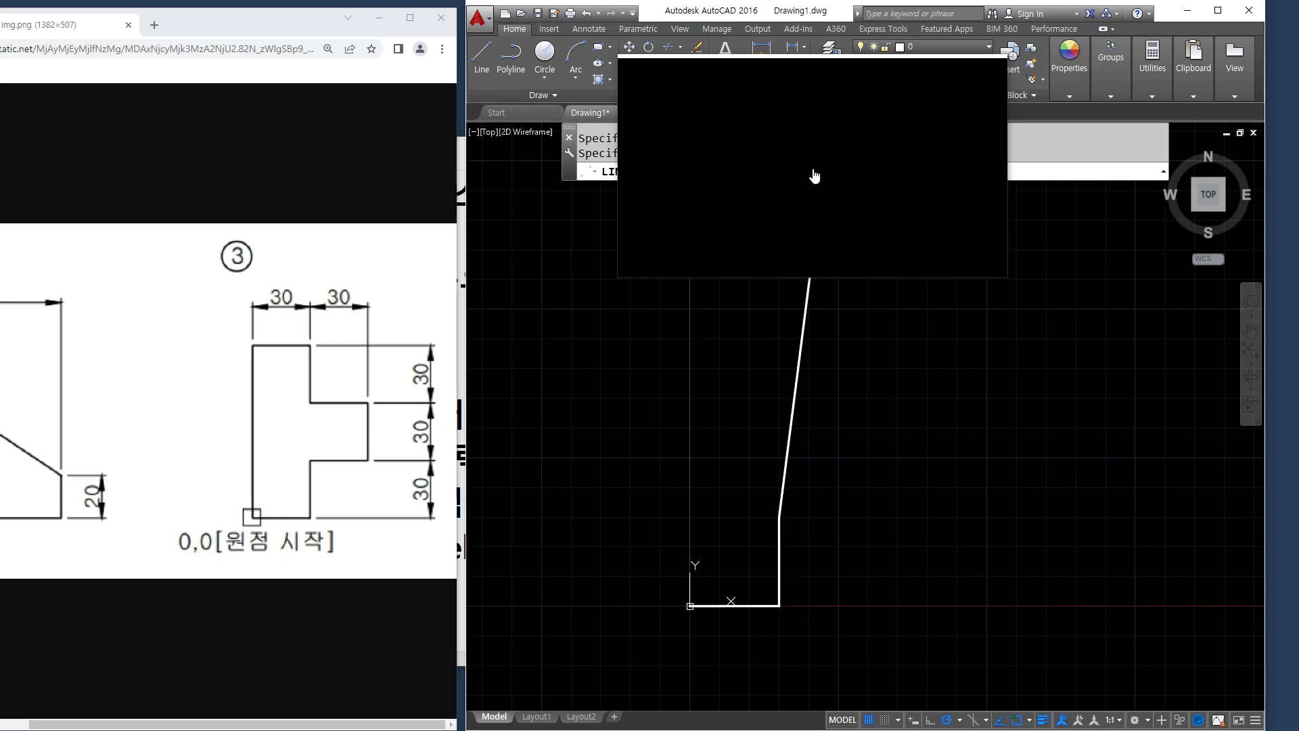
{"action": "type", "text": "@30,0"}
{"action": "key", "text": "Return"}
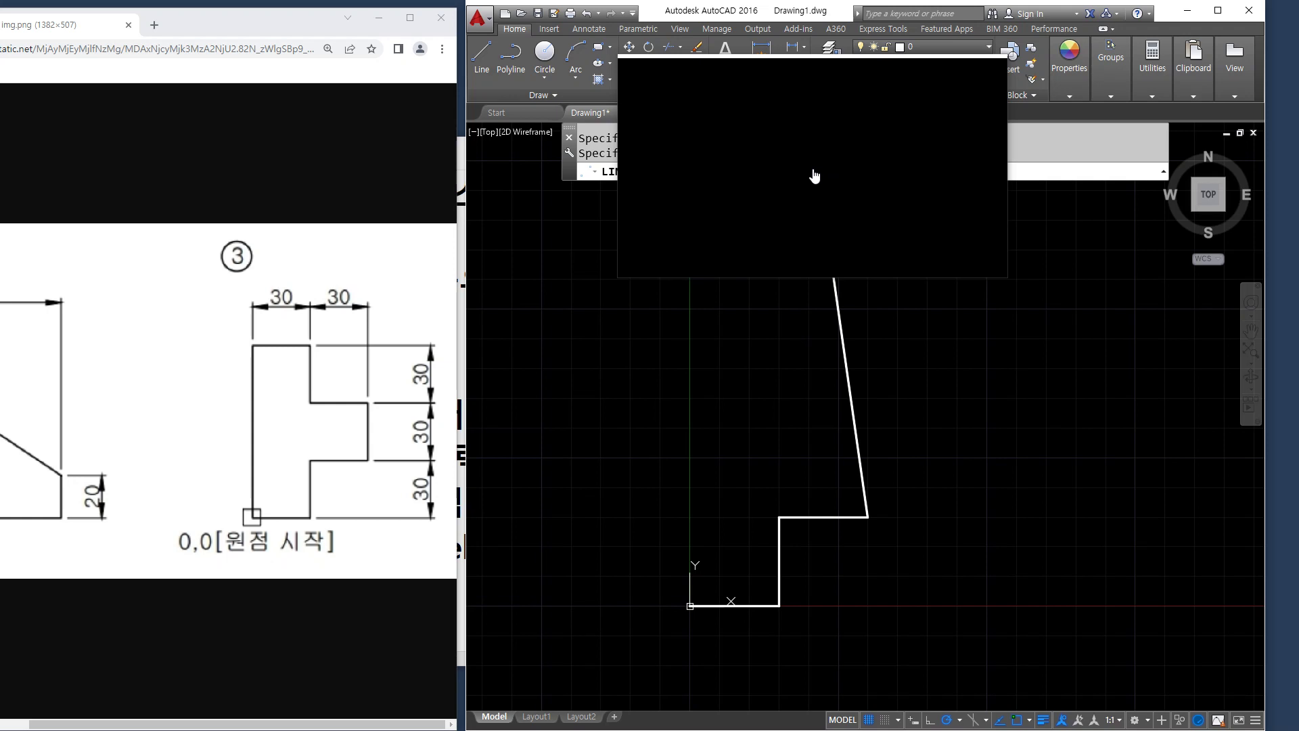
{"action": "type", "text": "@0,30"}
{"action": "key", "text": "Return"}
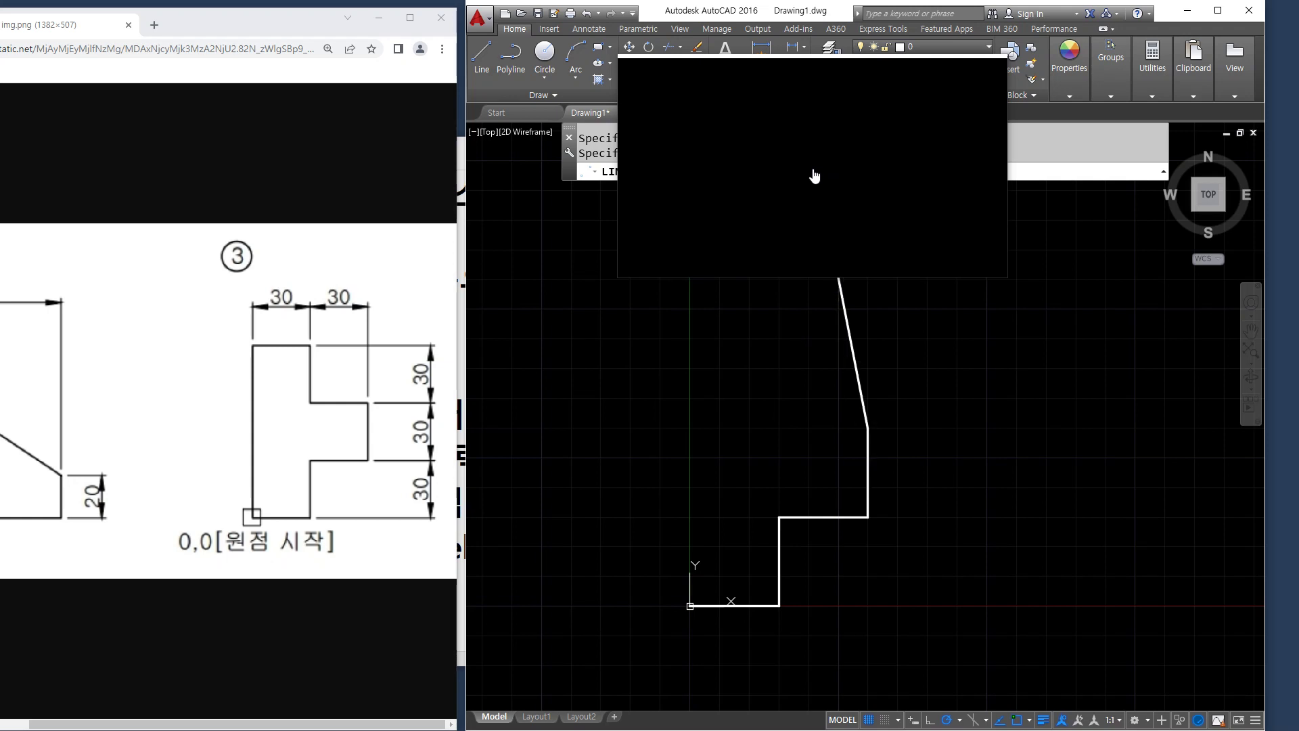
{"action": "type", "text": "@-30,0"}
{"action": "key", "text": "Return"}
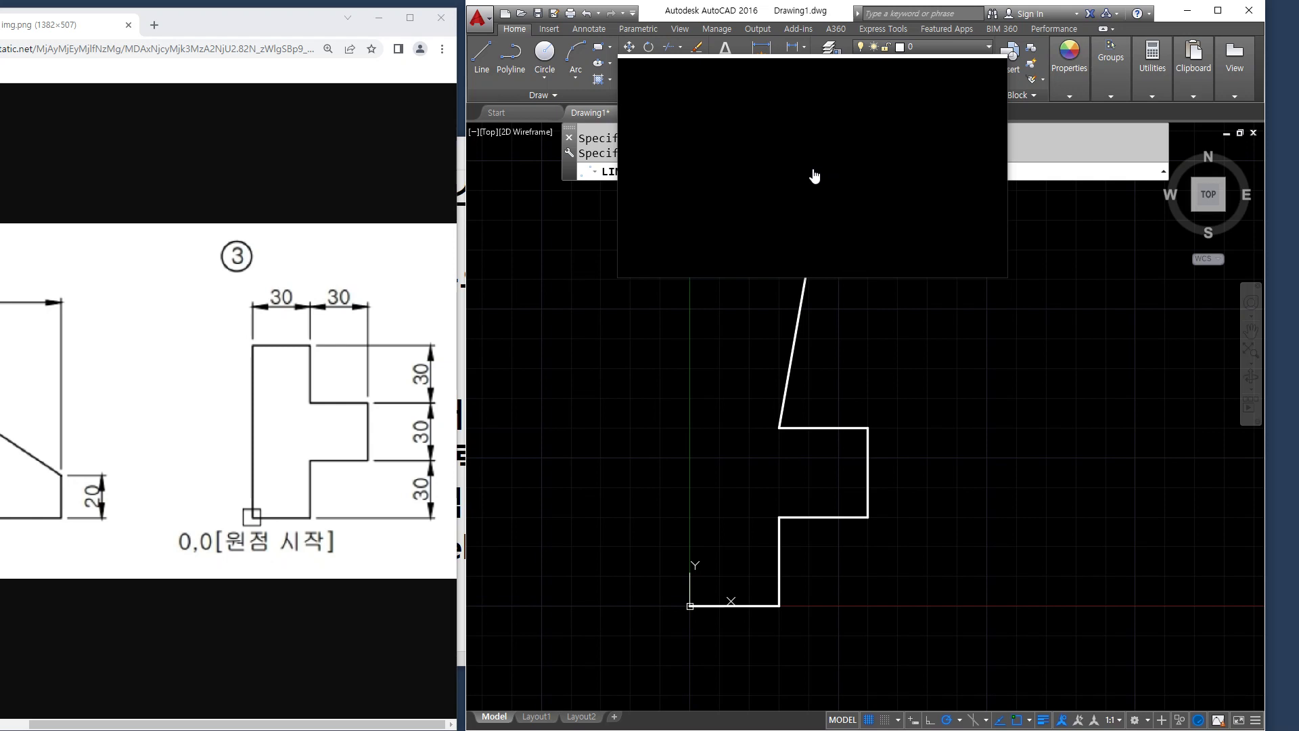
Step: Finish figure ③ with the upper right edge @0,30, the top edge @-30,0 and a closing line to the origin
{"action": "type", "text": "@0,30"}
{"action": "key", "text": "Return"}
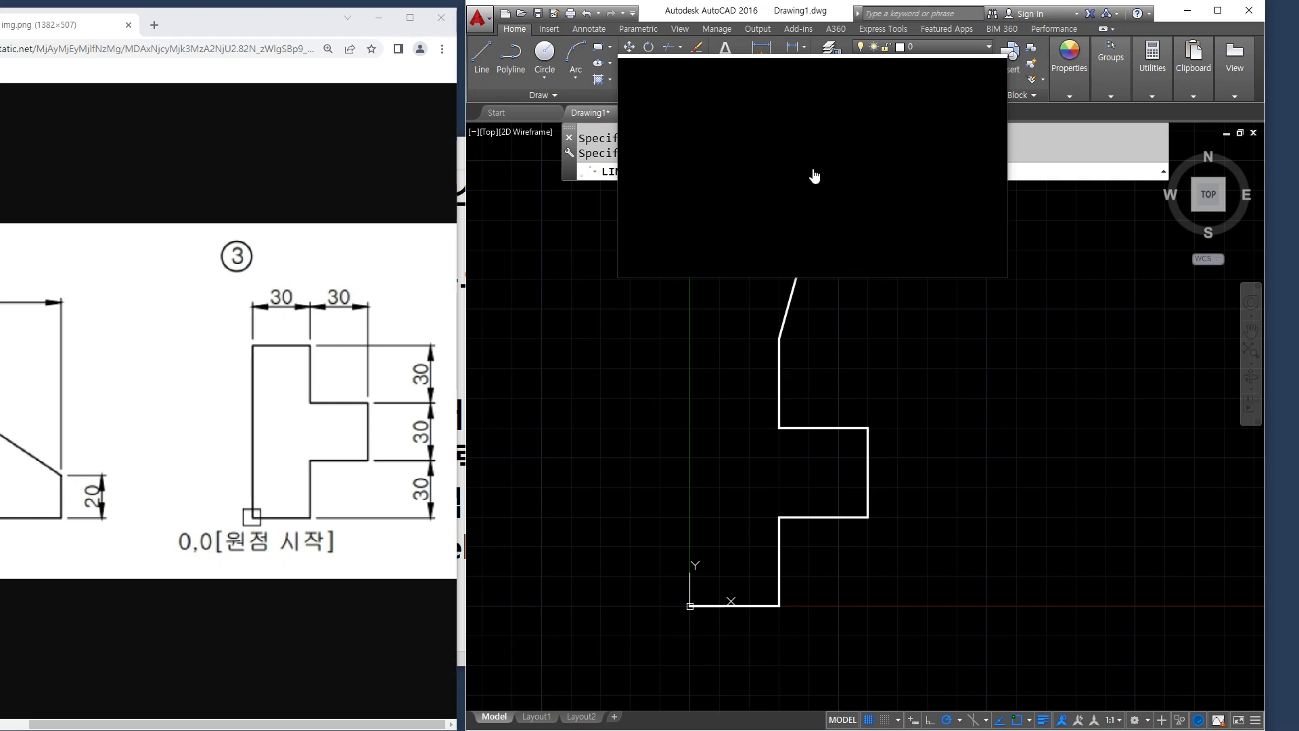
{"action": "type", "text": "@-30,0"}
{"action": "key", "text": "Return"}
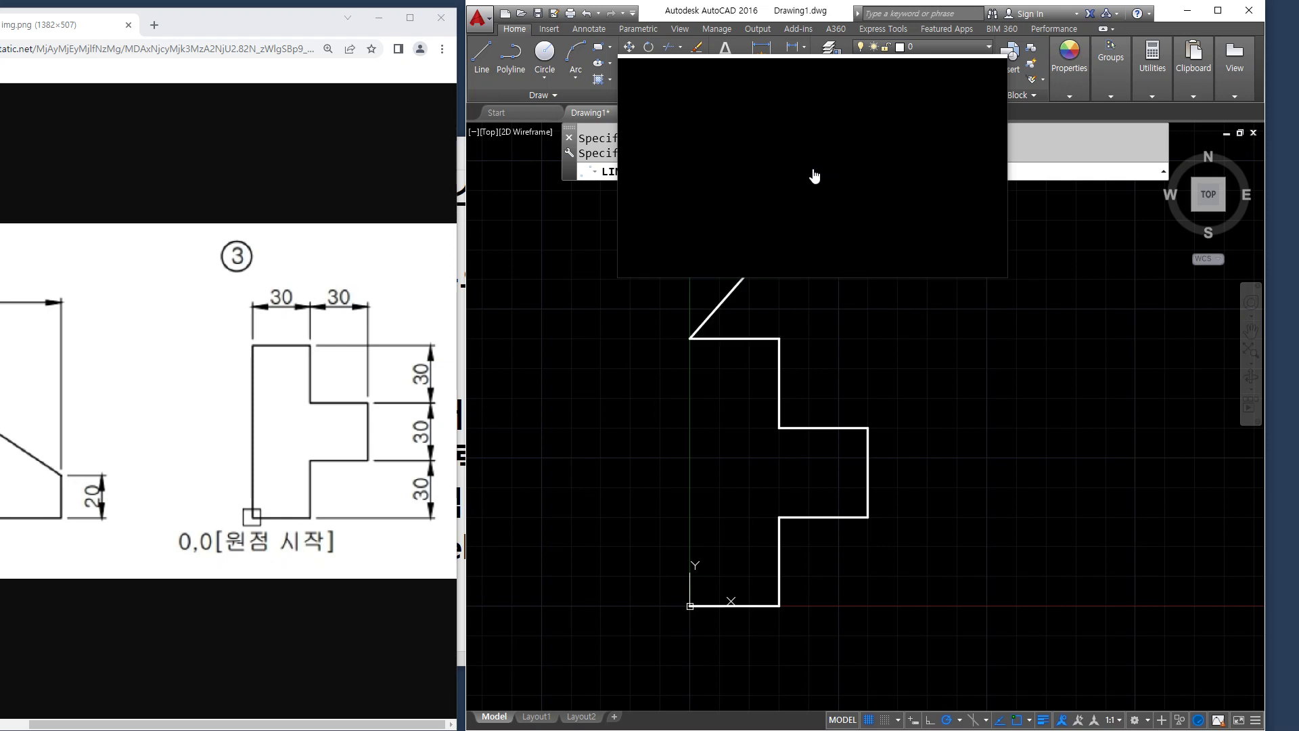
{"action": "type", "text": "c"}
{"action": "key", "text": "Return"}
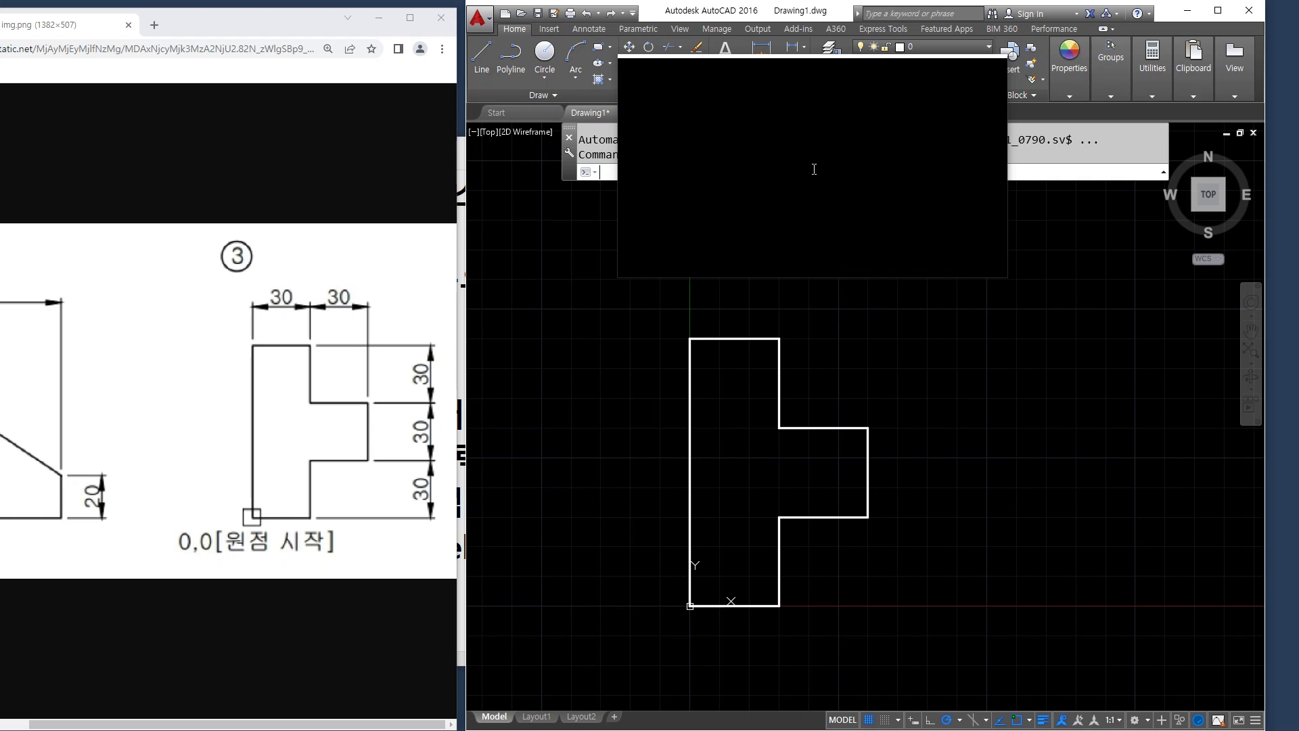
Step: Bring up the web page with the spiral exercise and erase the whole figure ③ from the drawing
{"action": "key", "text": "alt+Tab"}
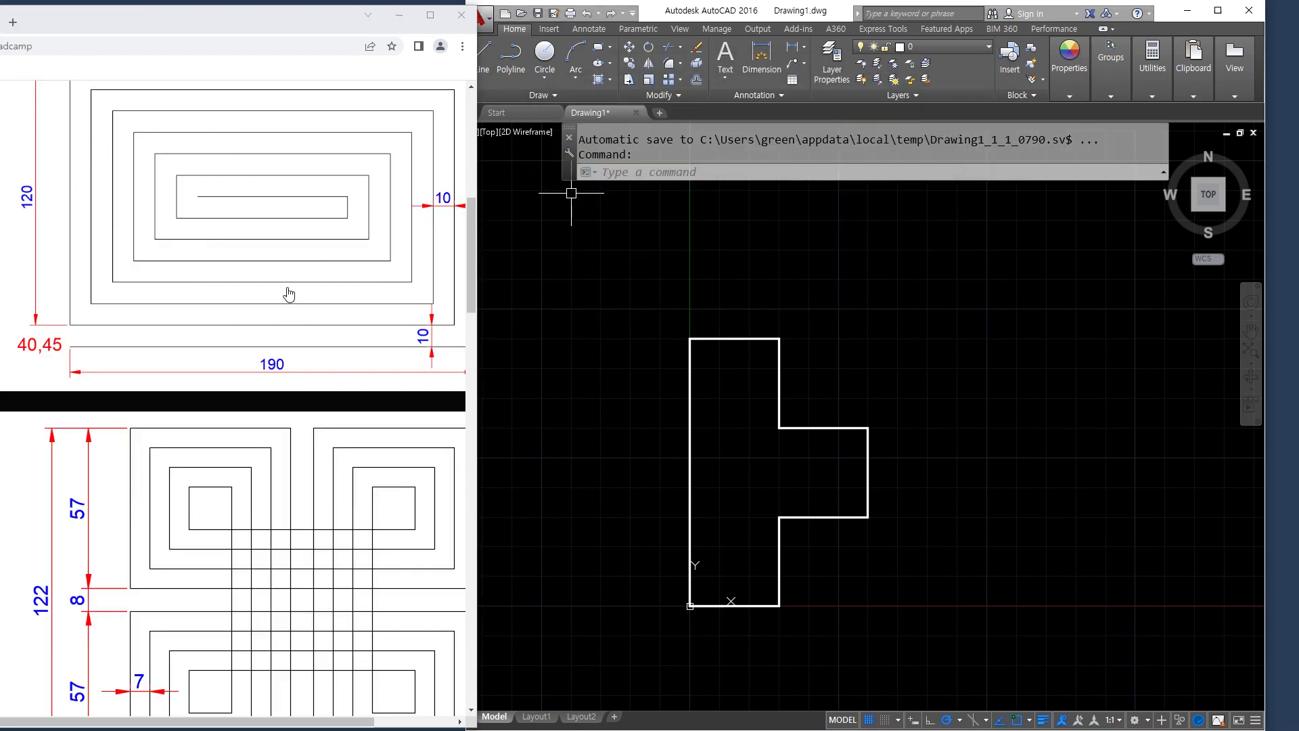
{"action": "left_click", "coordinate": [628, 284]}
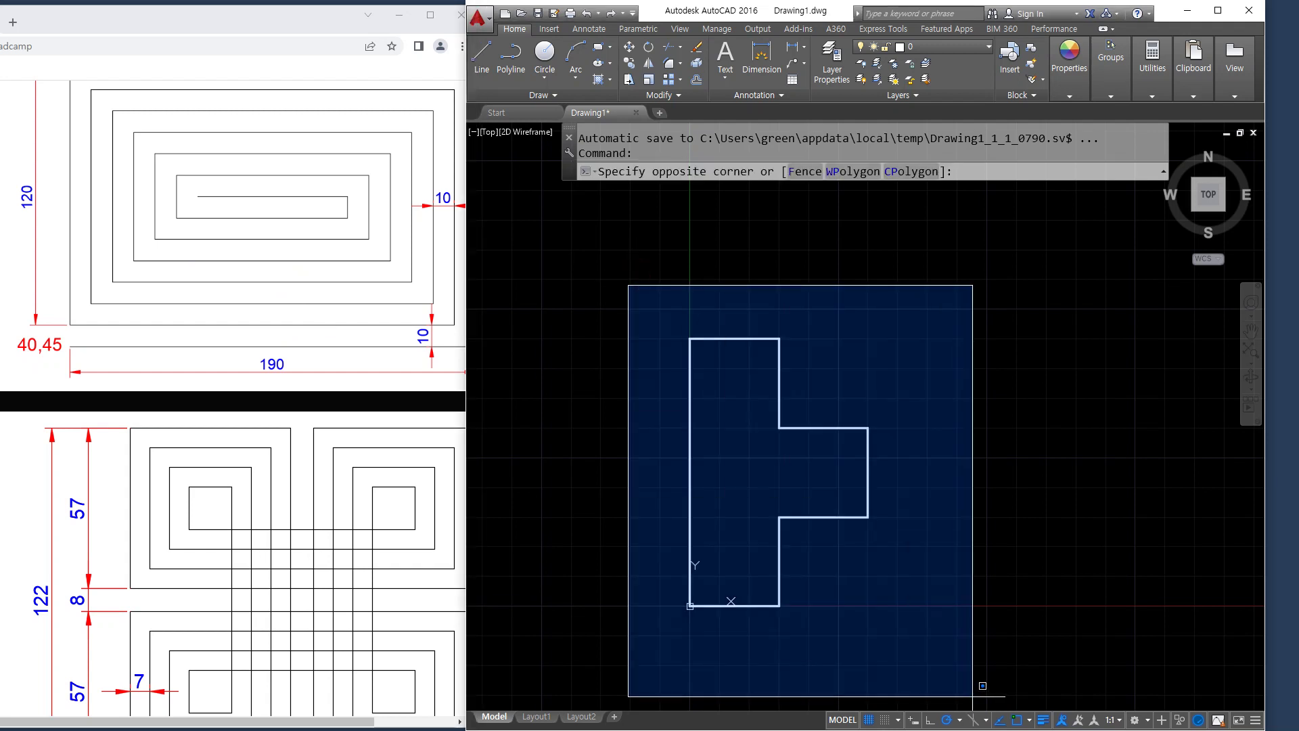
{"action": "left_click", "coordinate": [992, 671]}
{"action": "key", "text": "Delete"}
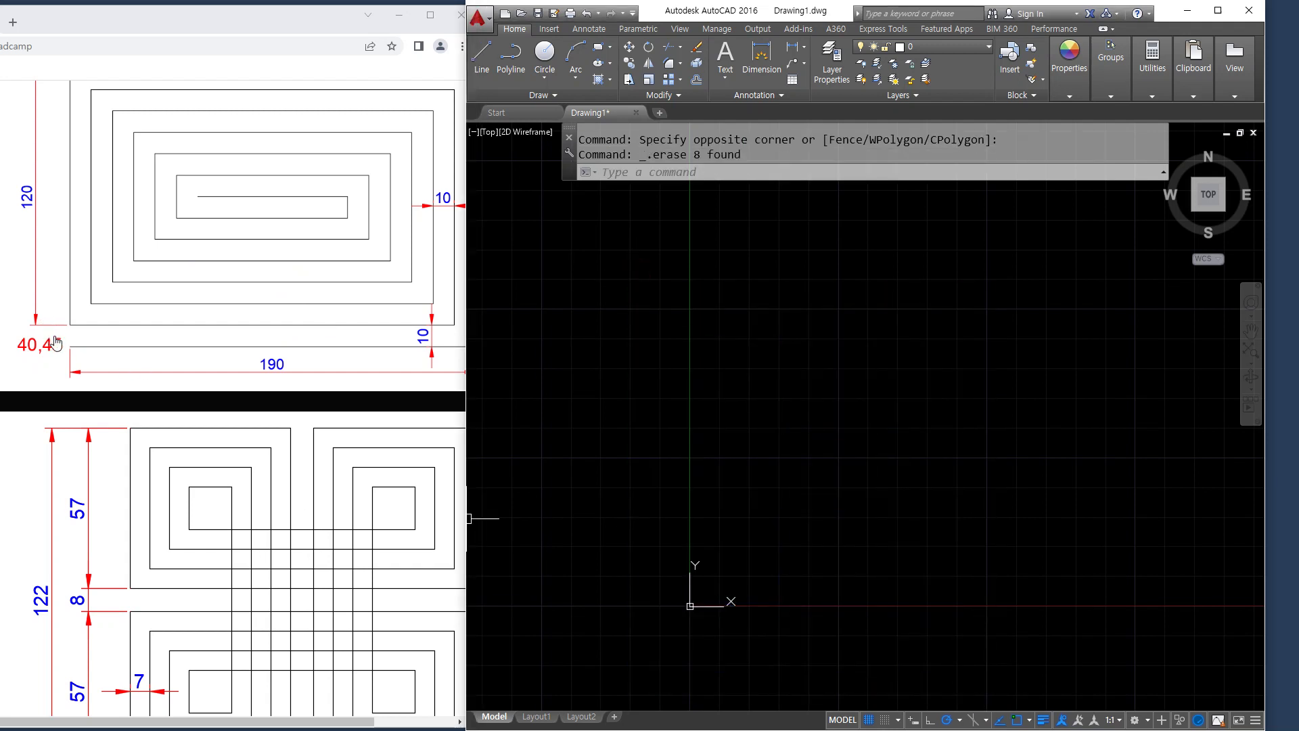
Step: Open the rectangular spiral exercise image starting at 40,45 in a new browser tab and display it full size
{"action": "mouse_move", "coordinate": [38, 364]}
{"action": "left_mouse_down"}
{"action": "mouse_move", "coordinate": [10, 336]}
{"action": "mouse_move", "coordinate": [78, 348]}
{"action": "mouse_move", "coordinate": [38, 366]}
{"action": "left_mouse_up"}
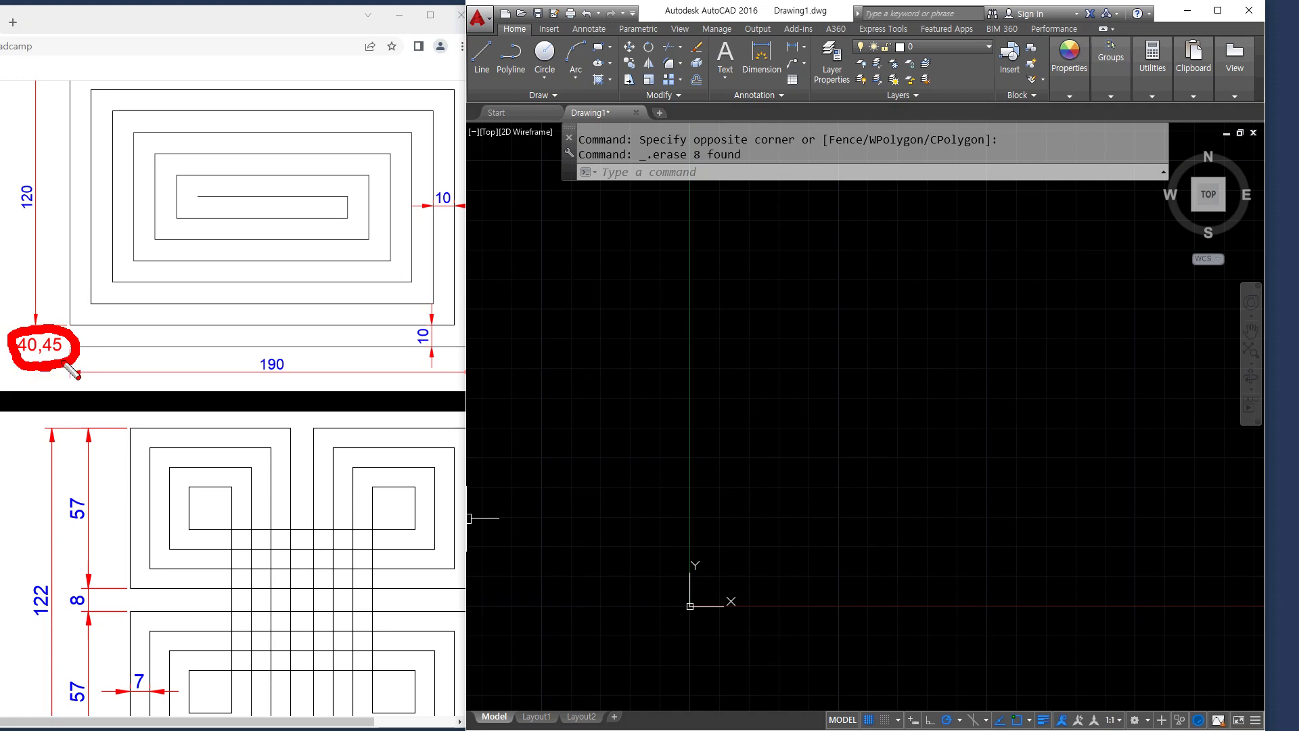
{"action": "key", "text": "Escape"}
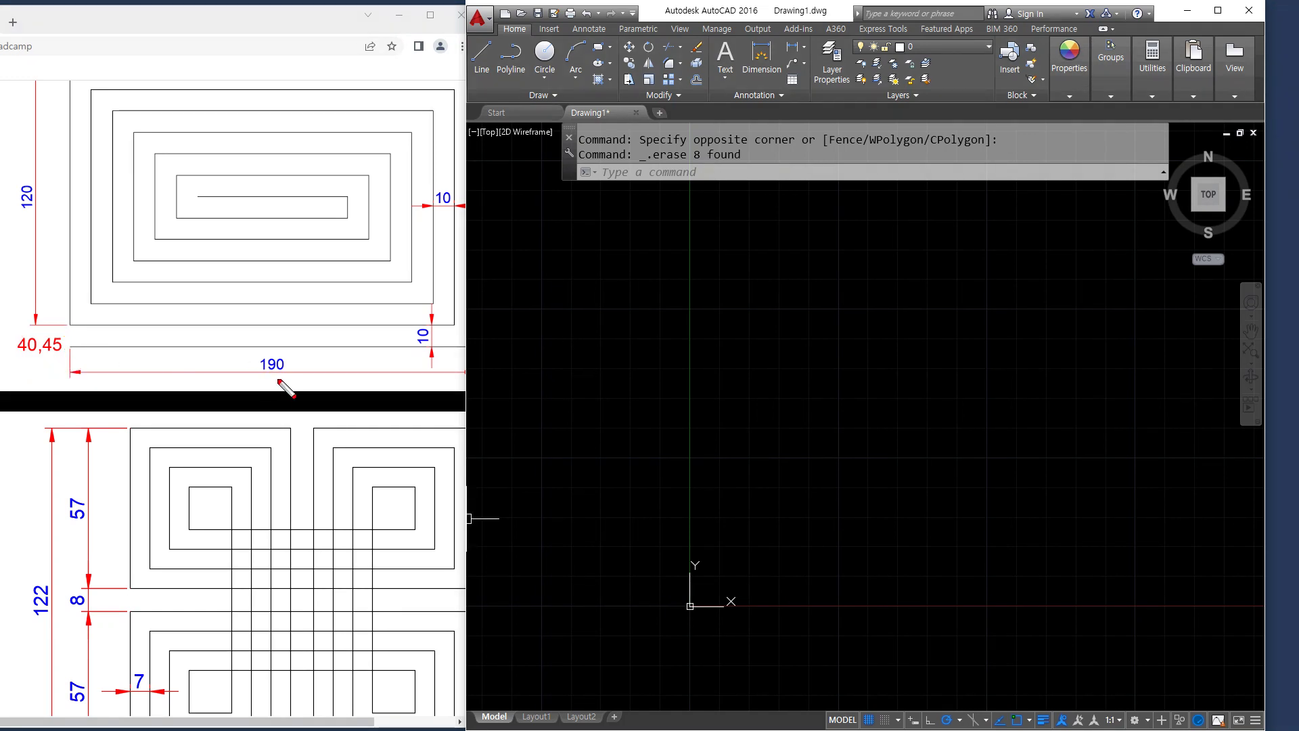
{"action": "left_click", "coordinate": [258, 264]}
{"action": "right_click", "coordinate": [257, 264]}
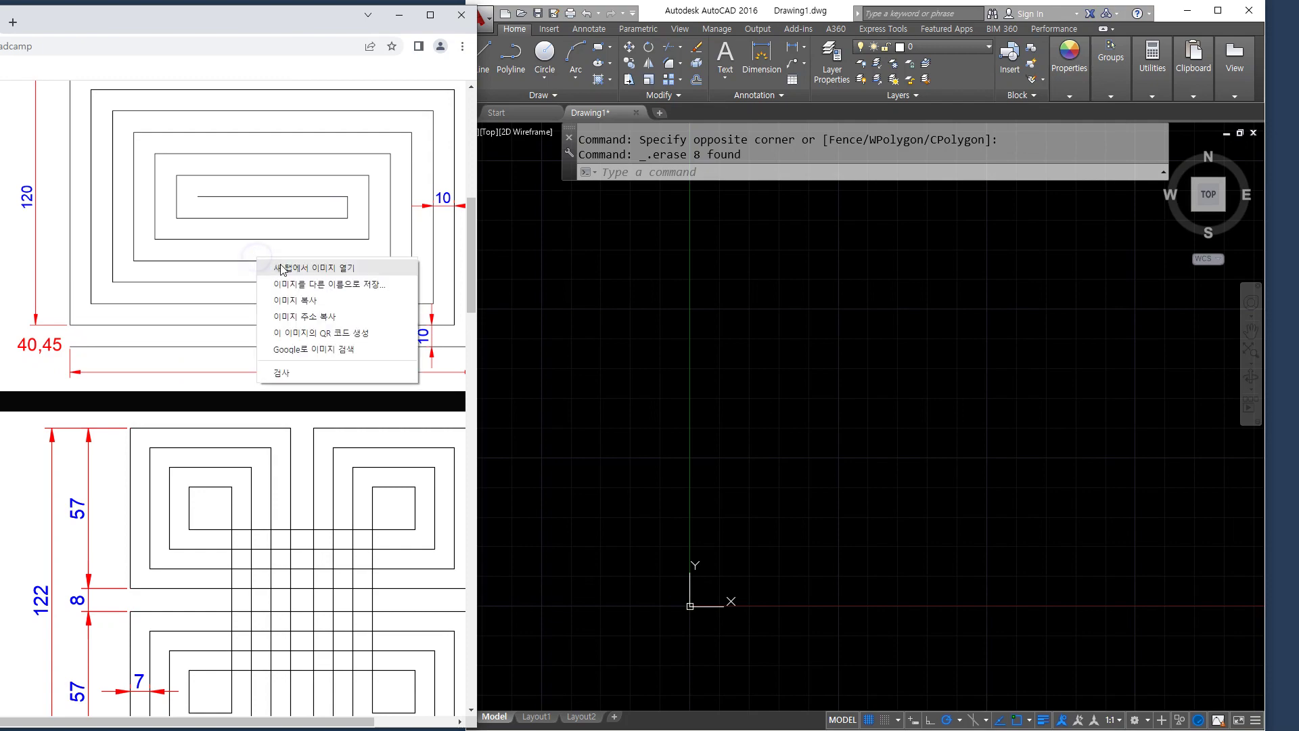
{"action": "left_click", "coordinate": [282, 262]}
{"action": "double_click", "coordinate": [257, 11]}
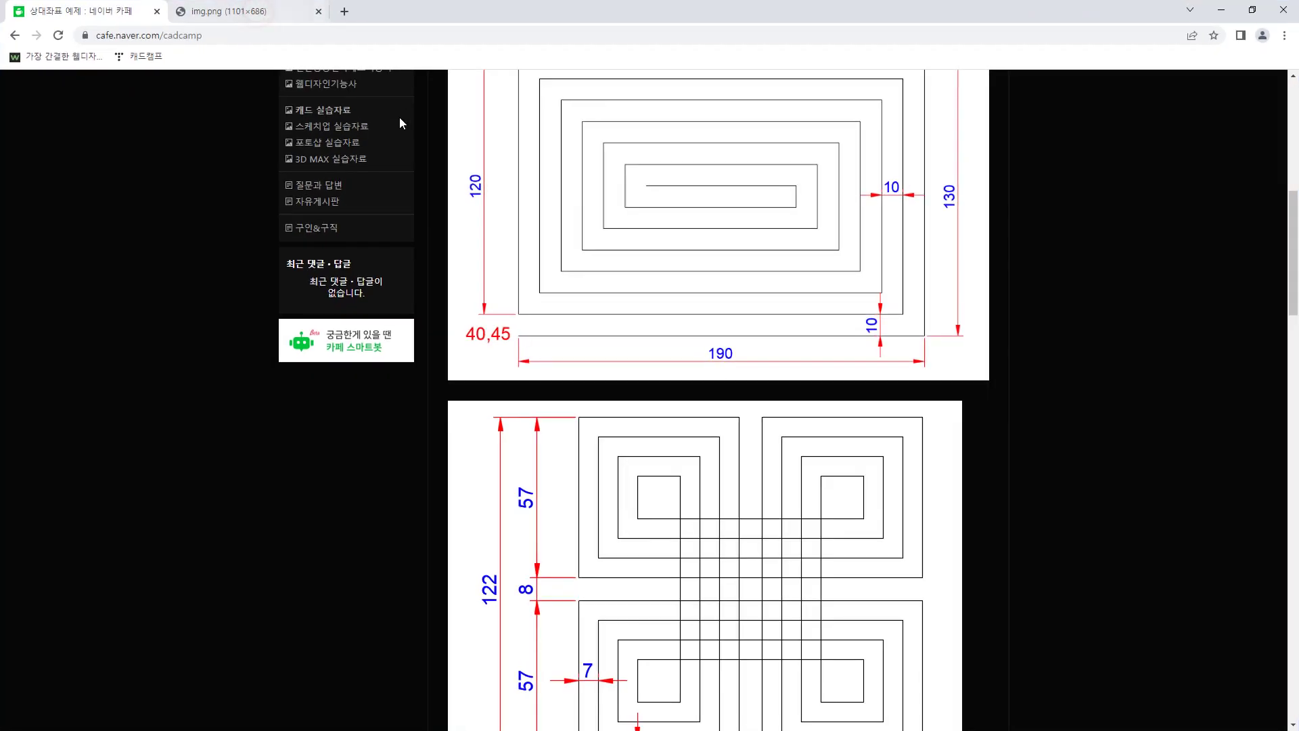
{"action": "scroll", "coordinate": [638, 290], "scroll_direction": "up", "scroll_amount": 1}
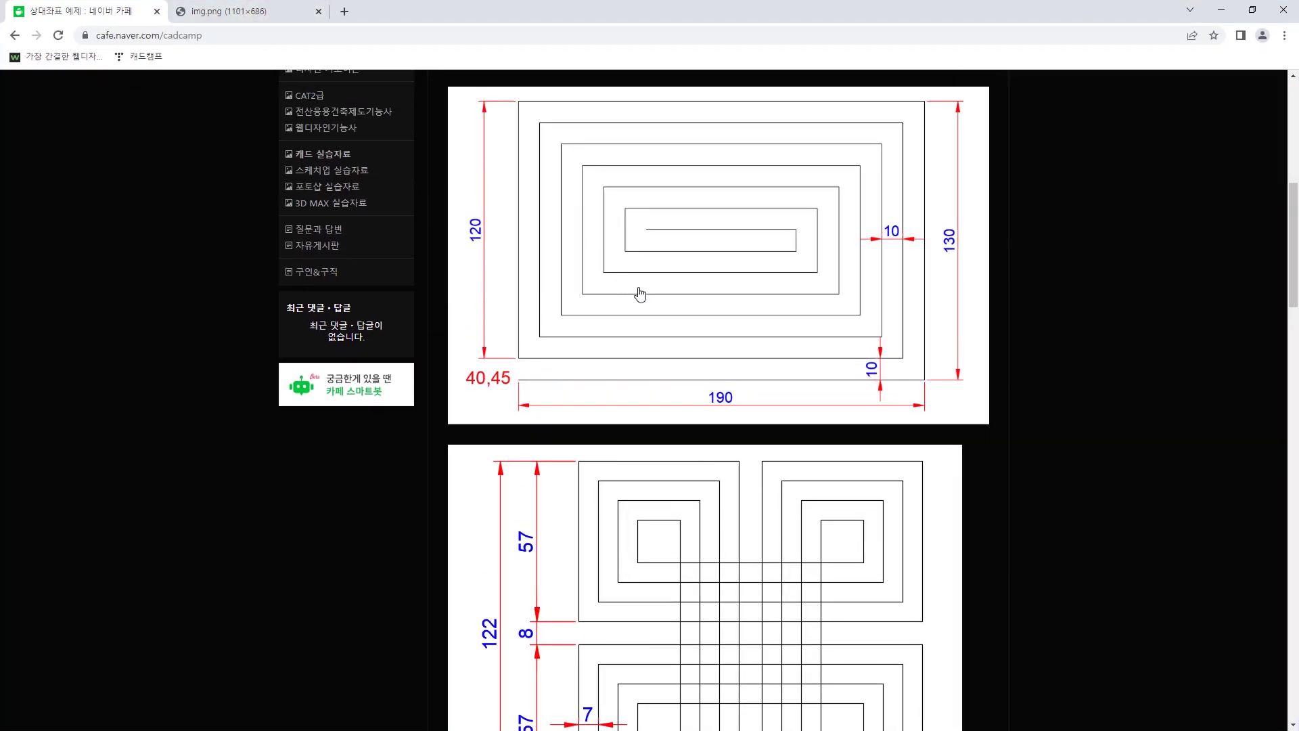
{"action": "right_click", "coordinate": [740, 293]}
{"action": "left_click", "coordinate": [216, 11]}
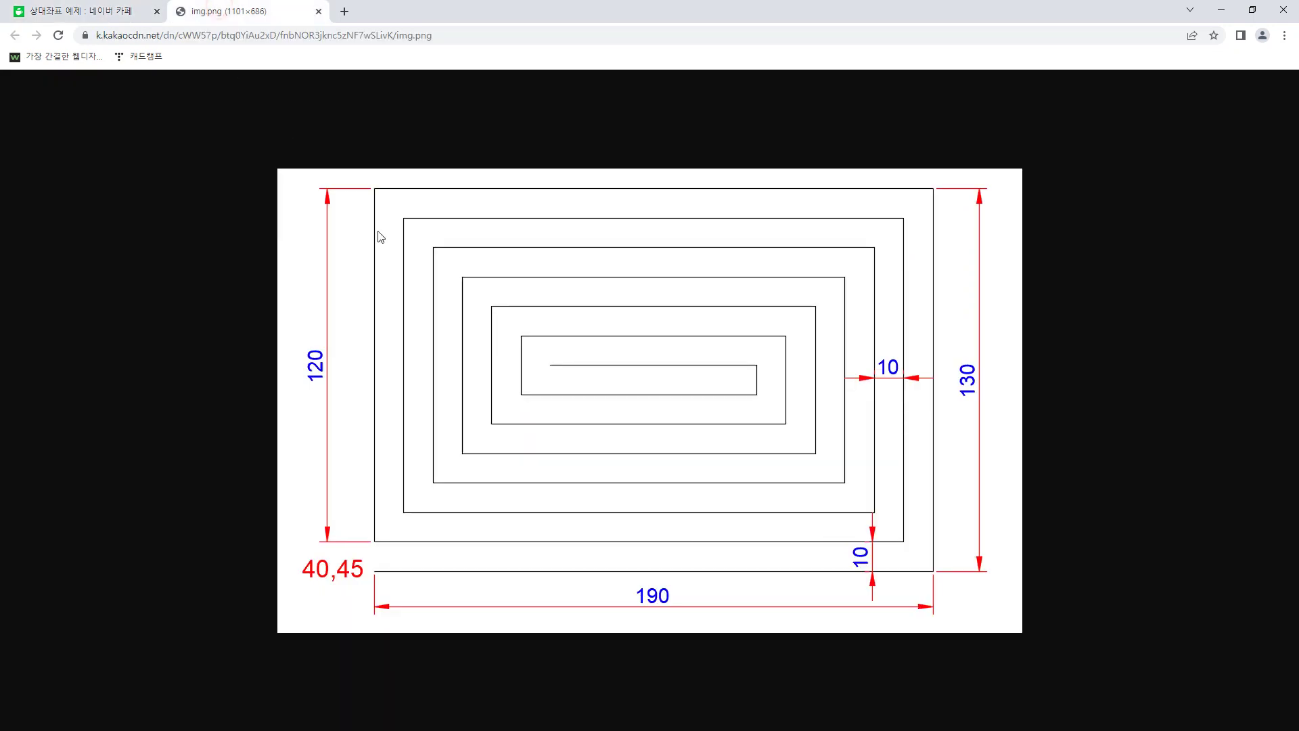
Step: Examine the spiral's overall dimensions and the spacing between its successive horizontal and vertical lines
{"action": "mouse_move", "coordinate": [675, 621]}
{"action": "left_mouse_down"}
{"action": "mouse_move", "coordinate": [629, 584]}
{"action": "mouse_move", "coordinate": [689, 615]}
{"action": "mouse_move", "coordinate": [677, 620]}
{"action": "left_mouse_up"}
{"action": "mouse_move", "coordinate": [991, 397]}
{"action": "left_mouse_down"}
{"action": "mouse_move", "coordinate": [950, 362]}
{"action": "mouse_move", "coordinate": [995, 391]}
{"action": "mouse_move", "coordinate": [560, 369]}
{"action": "mouse_move", "coordinate": [368, 369]}
{"action": "mouse_move", "coordinate": [368, 387]}
{"action": "mouse_move", "coordinate": [362, 362]}
{"action": "mouse_move", "coordinate": [337, 386]}
{"action": "left_mouse_up"}
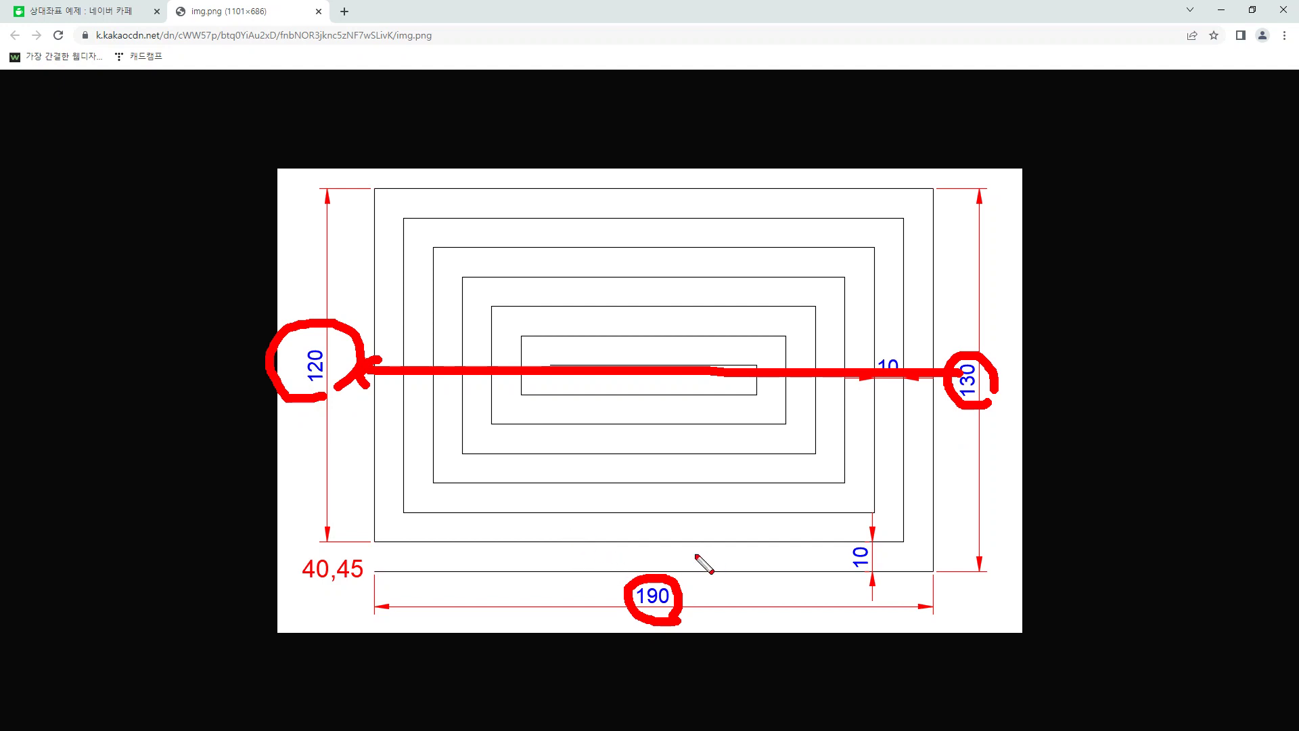
{"action": "mouse_move", "coordinate": [661, 540]}
{"action": "left_mouse_down"}
{"action": "mouse_move", "coordinate": [633, 556]}
{"action": "mouse_move", "coordinate": [661, 543]}
{"action": "left_mouse_up"}
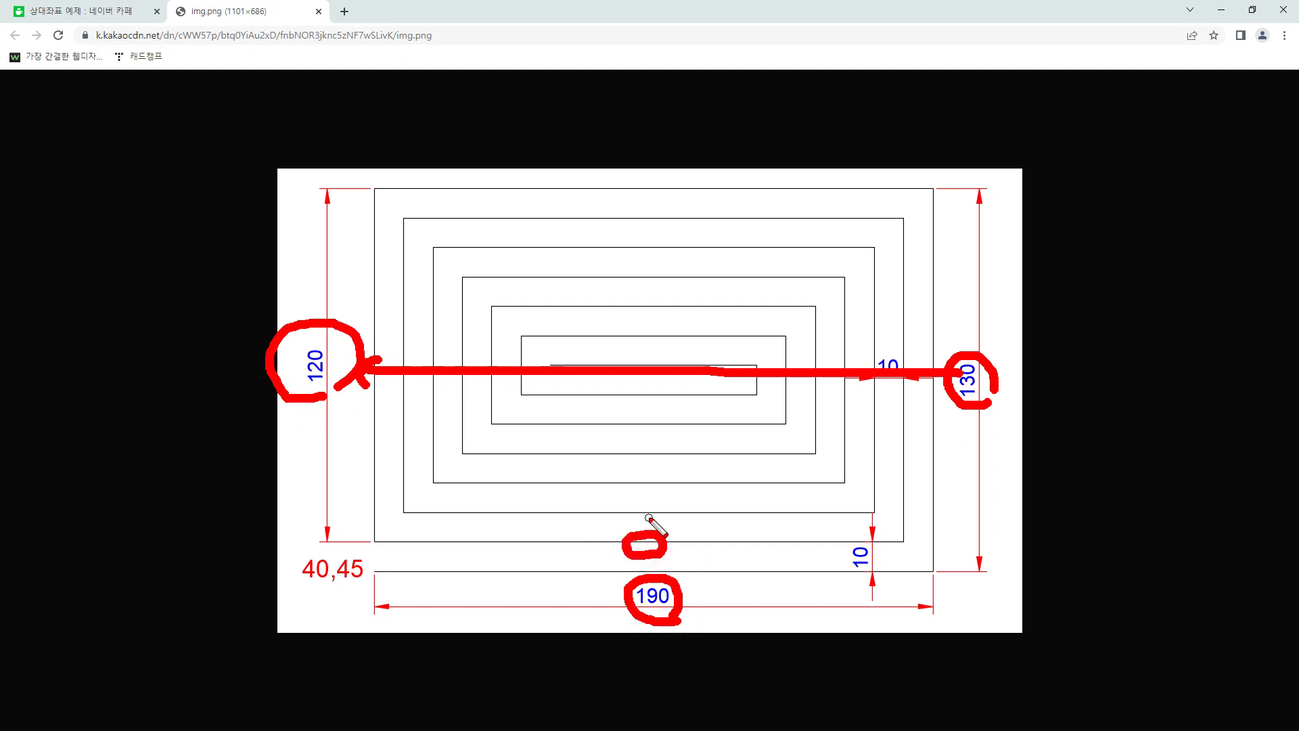
{"action": "left_click_drag", "start_coordinate": [647, 220], "coordinate": [648, 228]}
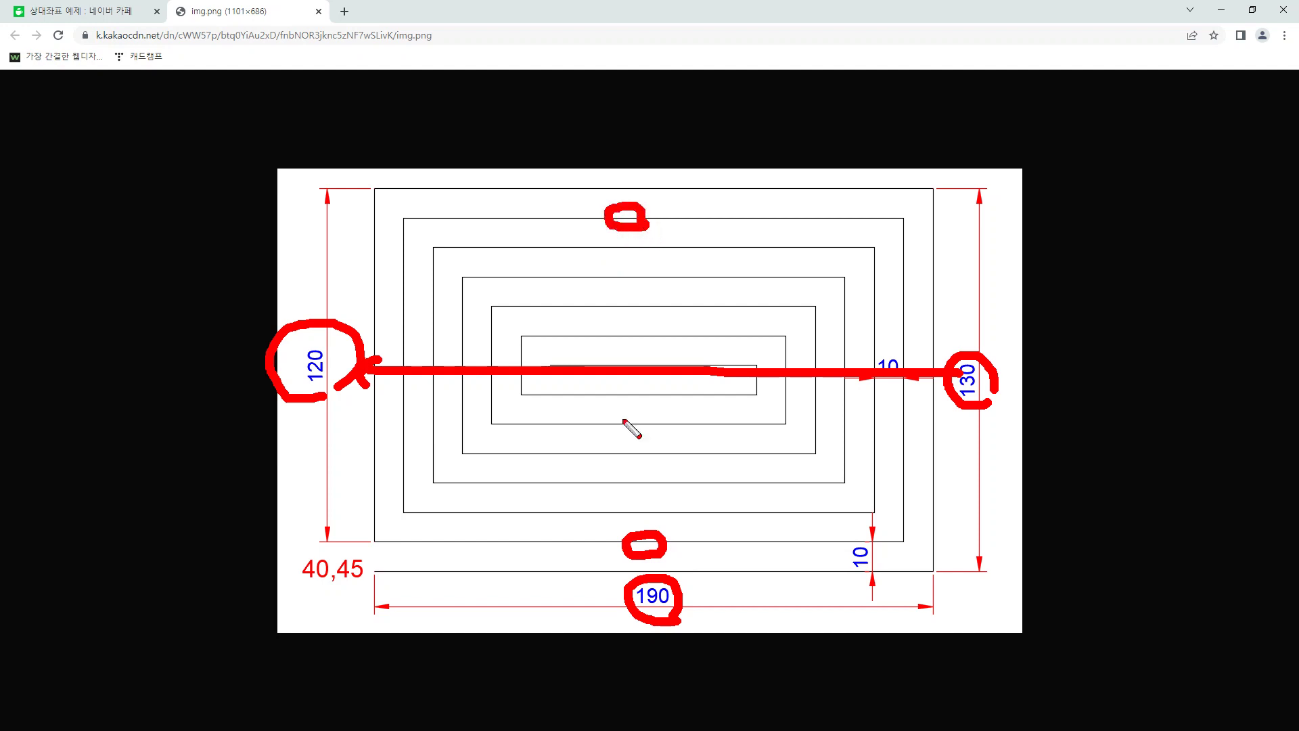
{"action": "mouse_move", "coordinate": [652, 526]}
{"action": "left_mouse_down"}
{"action": "mouse_move", "coordinate": [623, 516]}
{"action": "mouse_move", "coordinate": [645, 512]}
{"action": "left_mouse_up"}
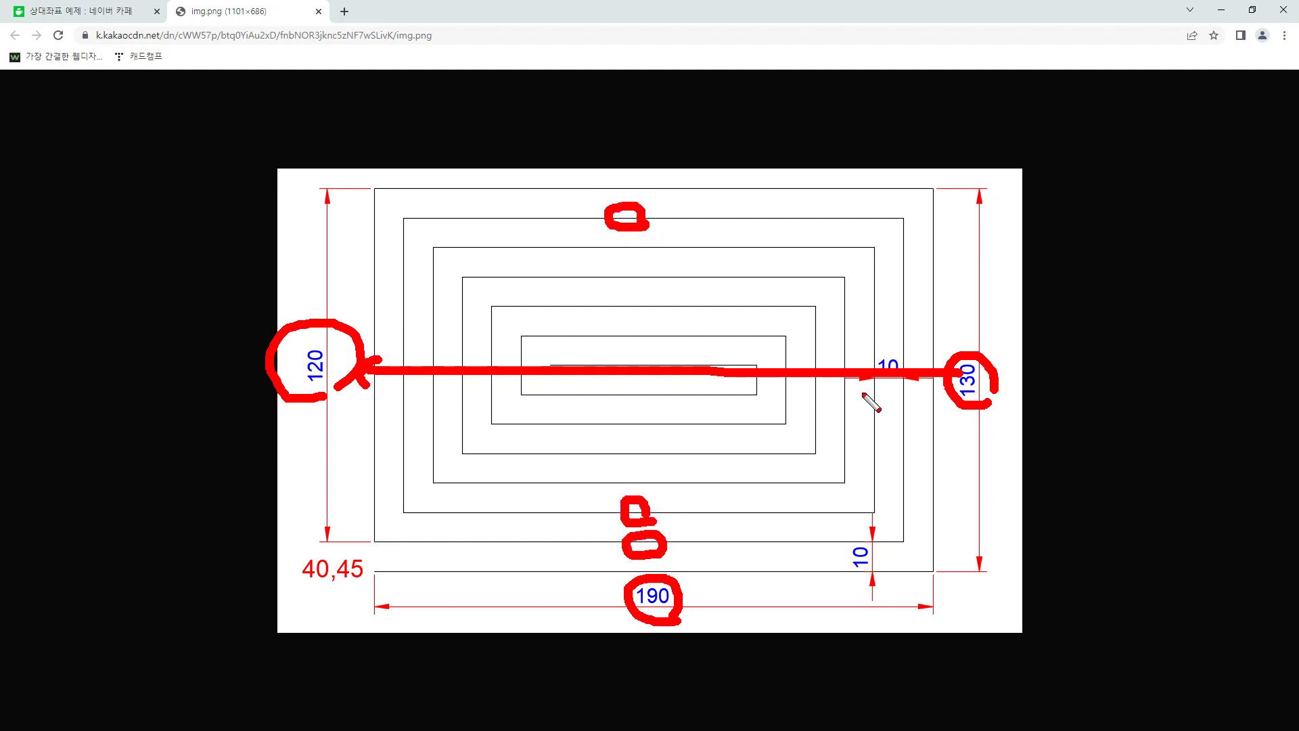
{"action": "key", "text": "e"}
{"action": "mouse_move", "coordinate": [987, 406]}
{"action": "left_mouse_down"}
{"action": "mouse_move", "coordinate": [986, 377]}
{"action": "mouse_move", "coordinate": [971, 410]}
{"action": "mouse_move", "coordinate": [942, 360]}
{"action": "mouse_move", "coordinate": [942, 399]}
{"action": "left_mouse_up"}
{"action": "key", "text": "e"}
{"action": "left_click_drag", "start_coordinate": [386, 372], "coordinate": [397, 386]}
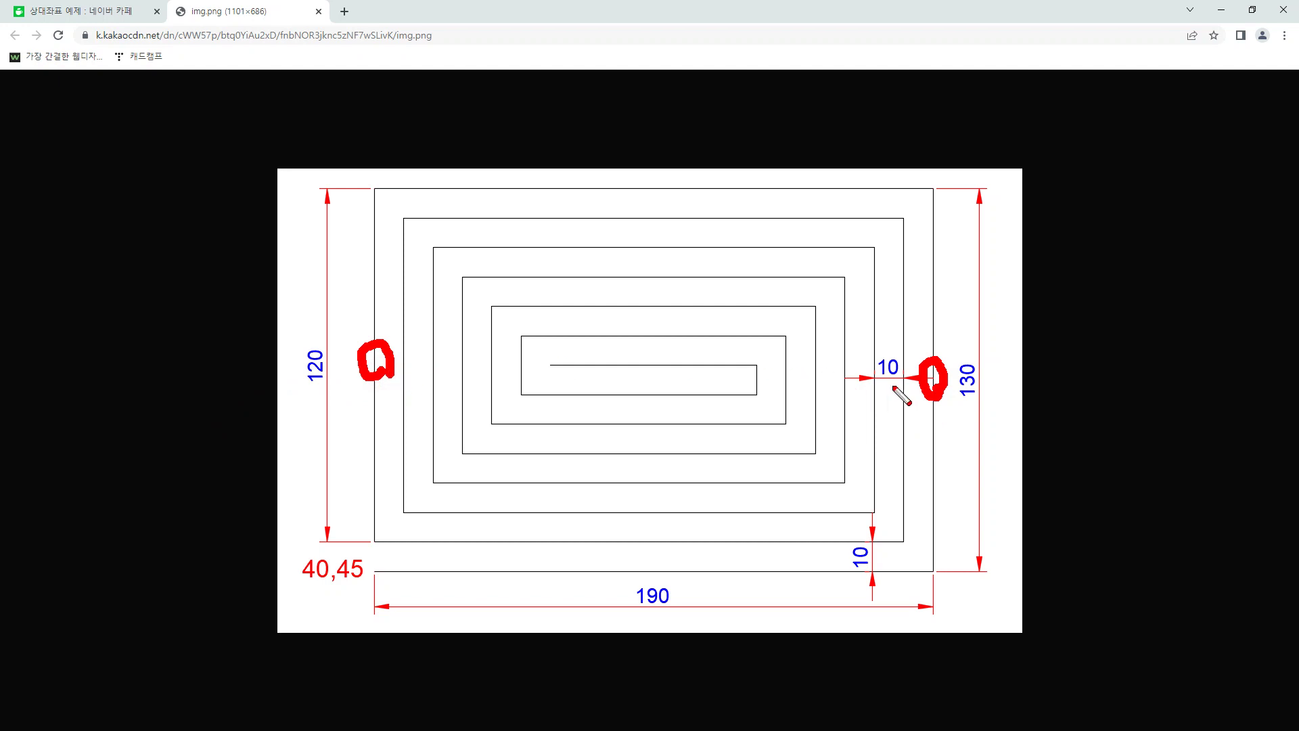
{"action": "left_click_drag", "start_coordinate": [907, 400], "coordinate": [915, 405]}
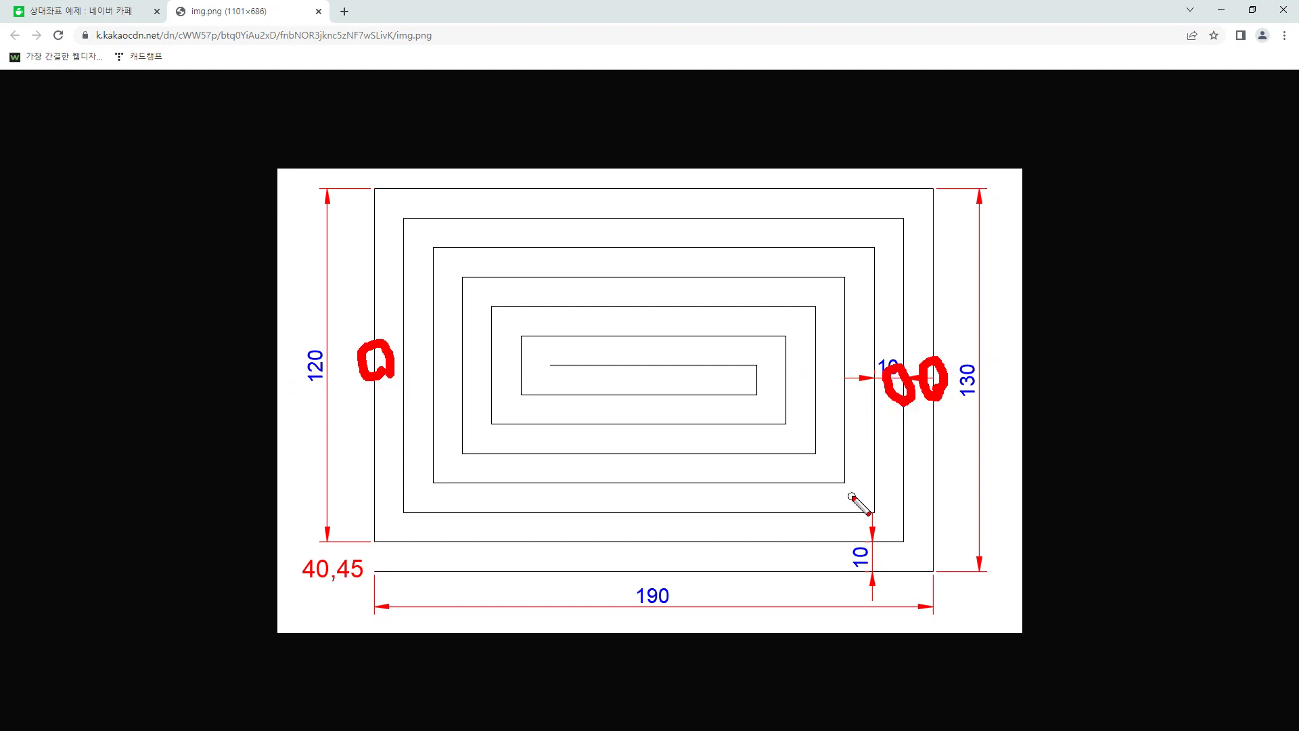
Step: Place the browser window beside the drawing and resize it so that the whole spiral image is visible
{"action": "key", "text": "Escape"}
{"action": "left_click_drag", "start_coordinate": [672, 9], "coordinate": [415, 37]}
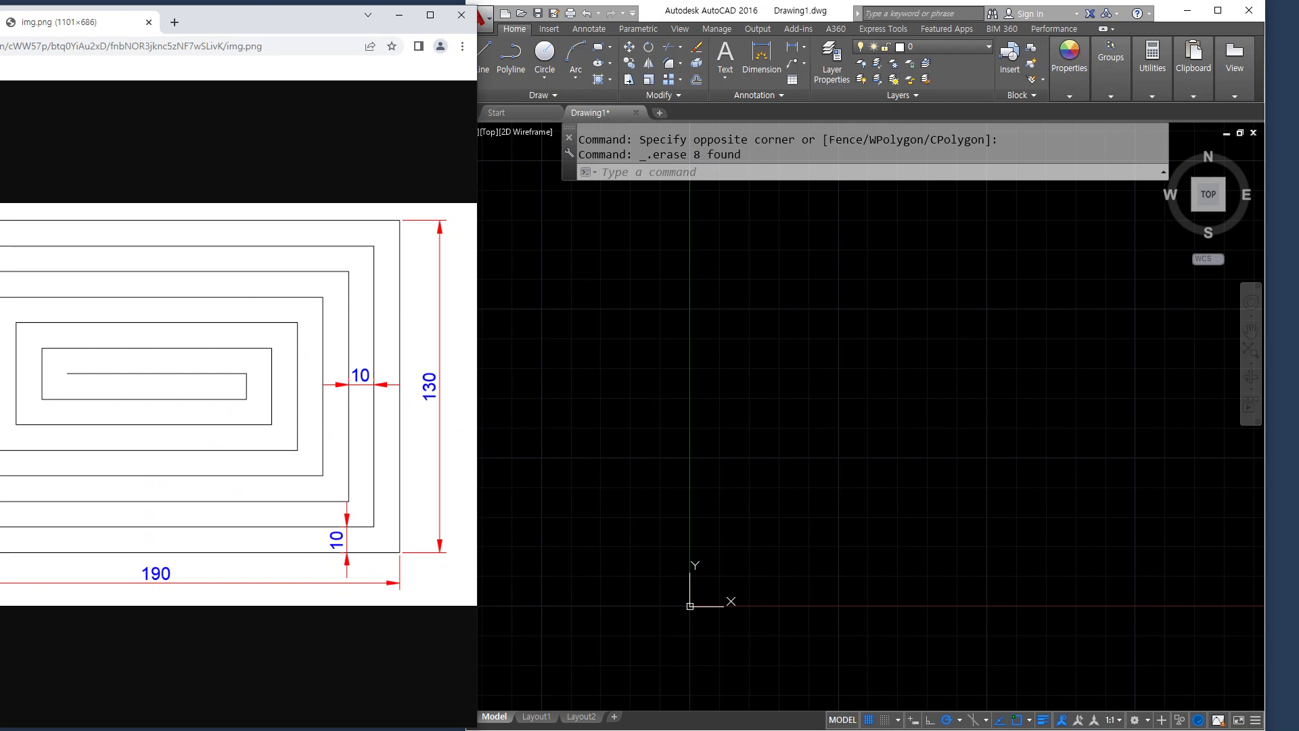
{"action": "mouse_move", "coordinate": [0, 335]}
{"action": "left_mouse_down"}
{"action": "mouse_move", "coordinate": [29, 335]}
{"action": "mouse_move", "coordinate": [11, 337]}
{"action": "left_mouse_up"}
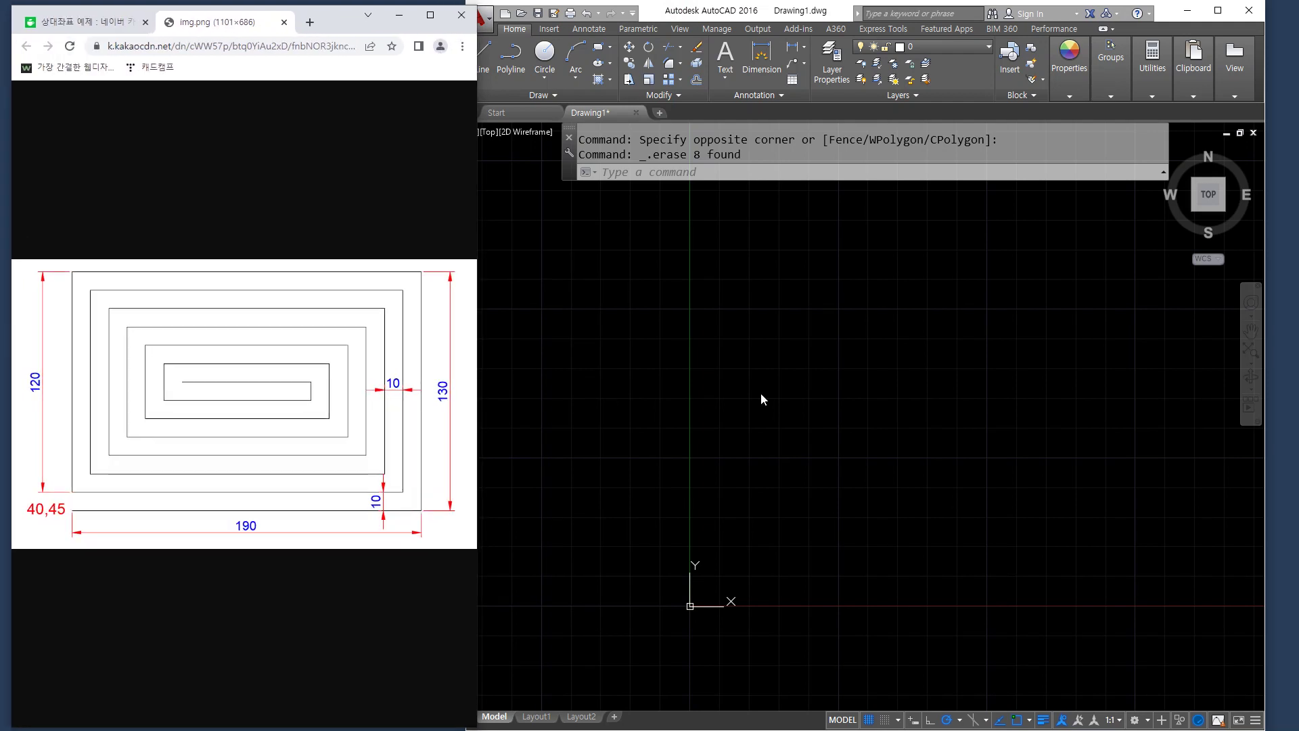
{"action": "left_click", "coordinate": [761, 399]}
{"action": "type", "text": "l"}
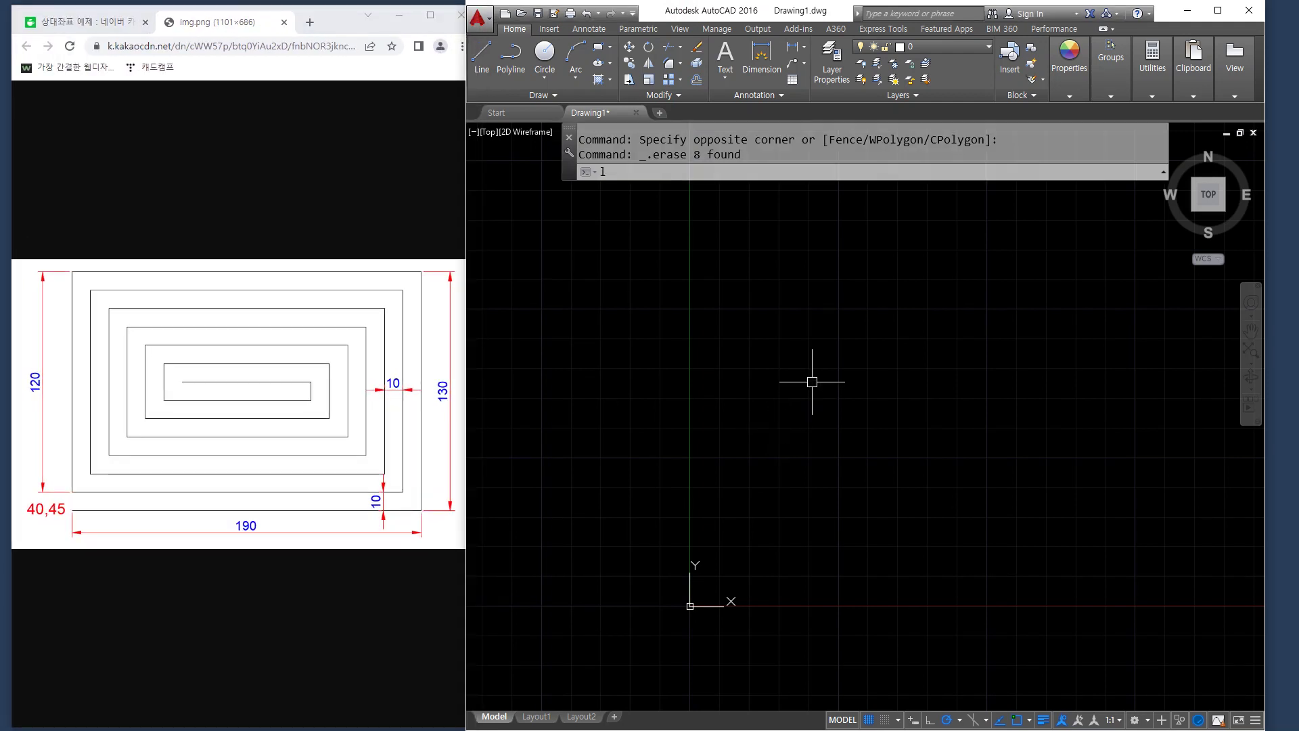
{"action": "key", "text": "Return"}
{"action": "type", "text": "4"}
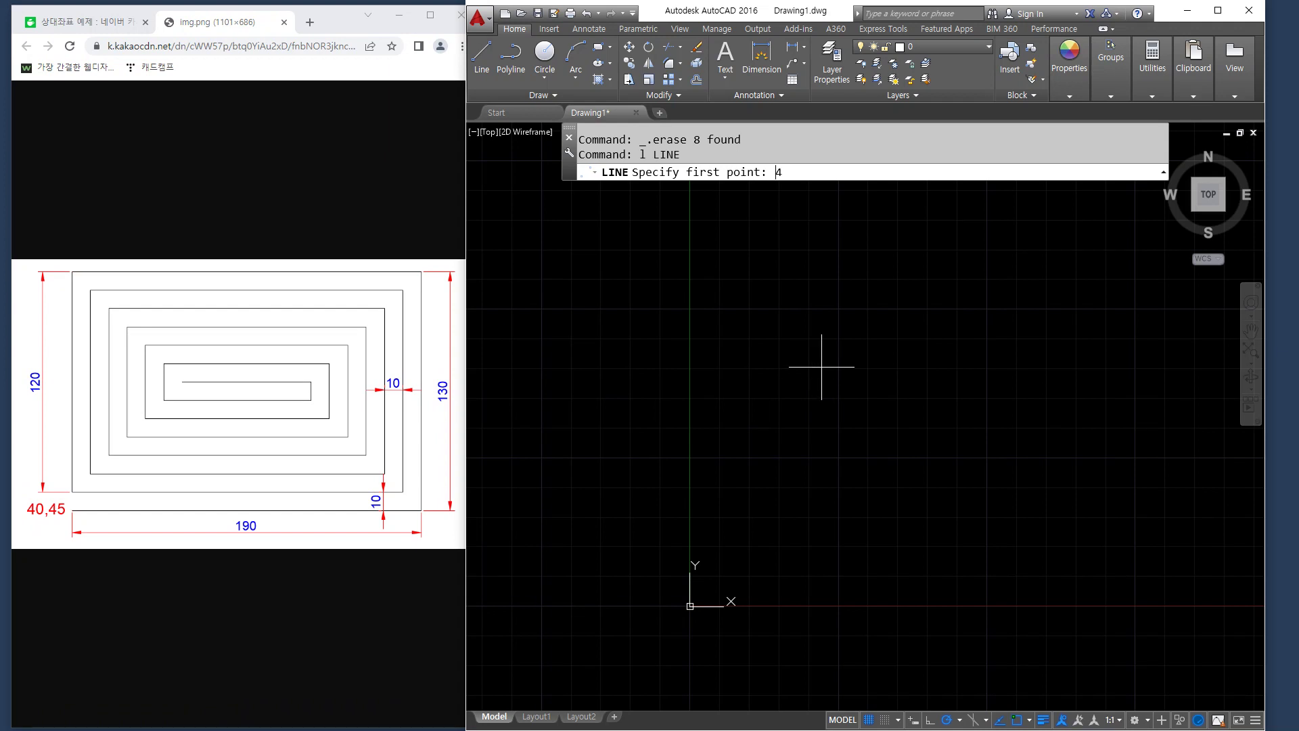
{"action": "type", "text": "0,45"}
{"action": "key", "text": "Return"}
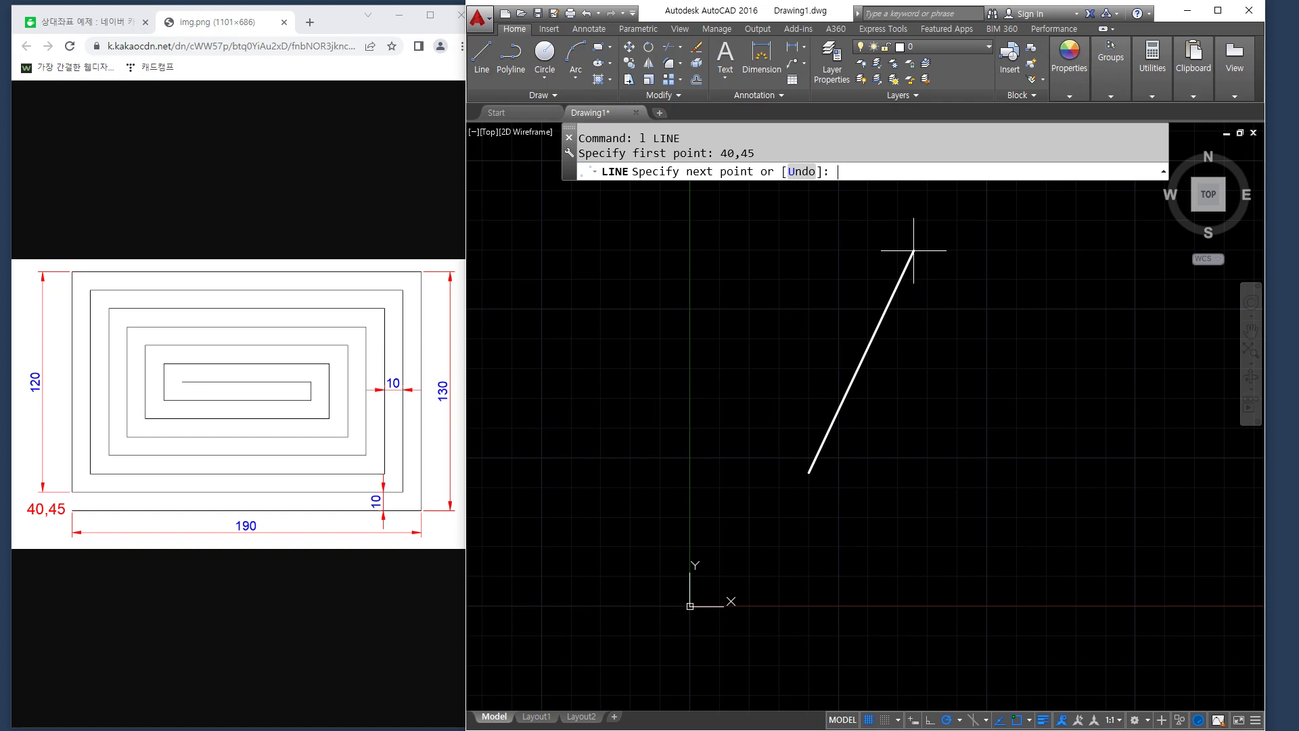
{"action": "scroll", "coordinate": [937, 298], "scroll_direction": "down", "scroll_amount": 3}
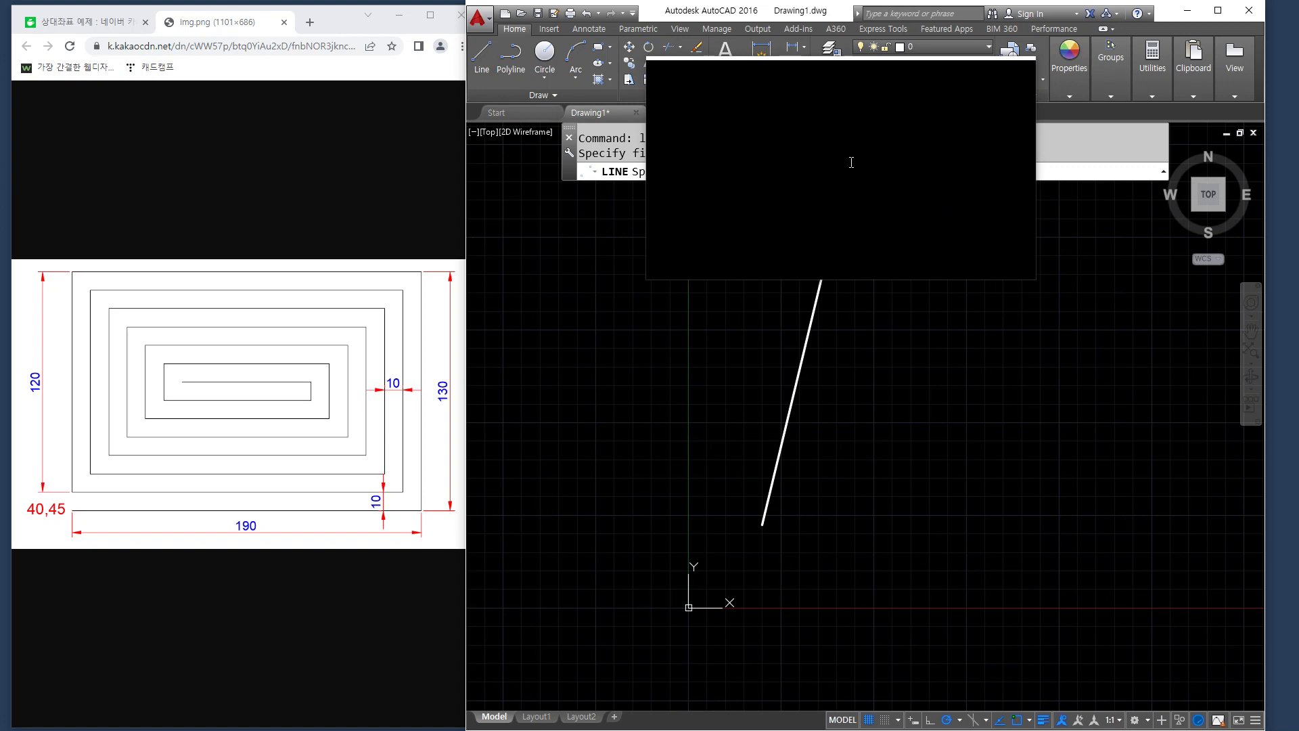
{"action": "type", "text": "@190,0"}
{"action": "key", "text": "Return"}
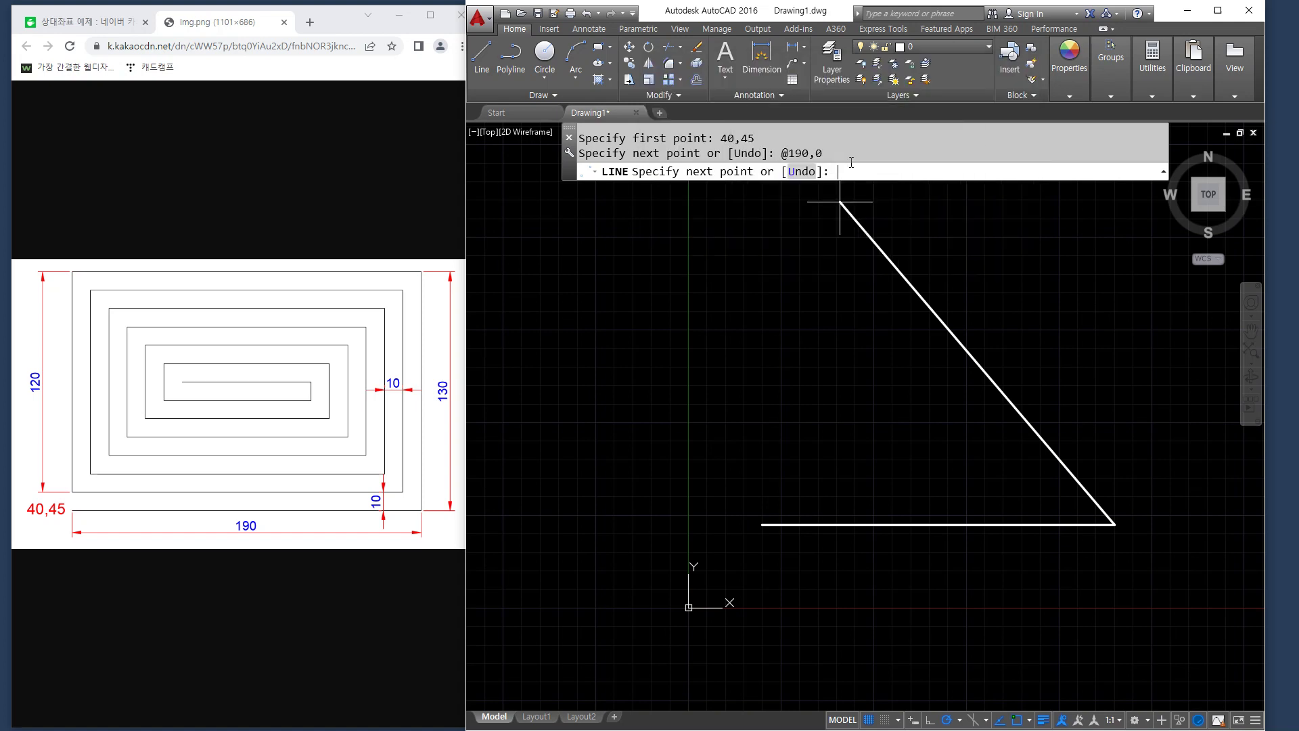
{"action": "type", "text": "0,130"}
{"action": "key", "text": "Return"}
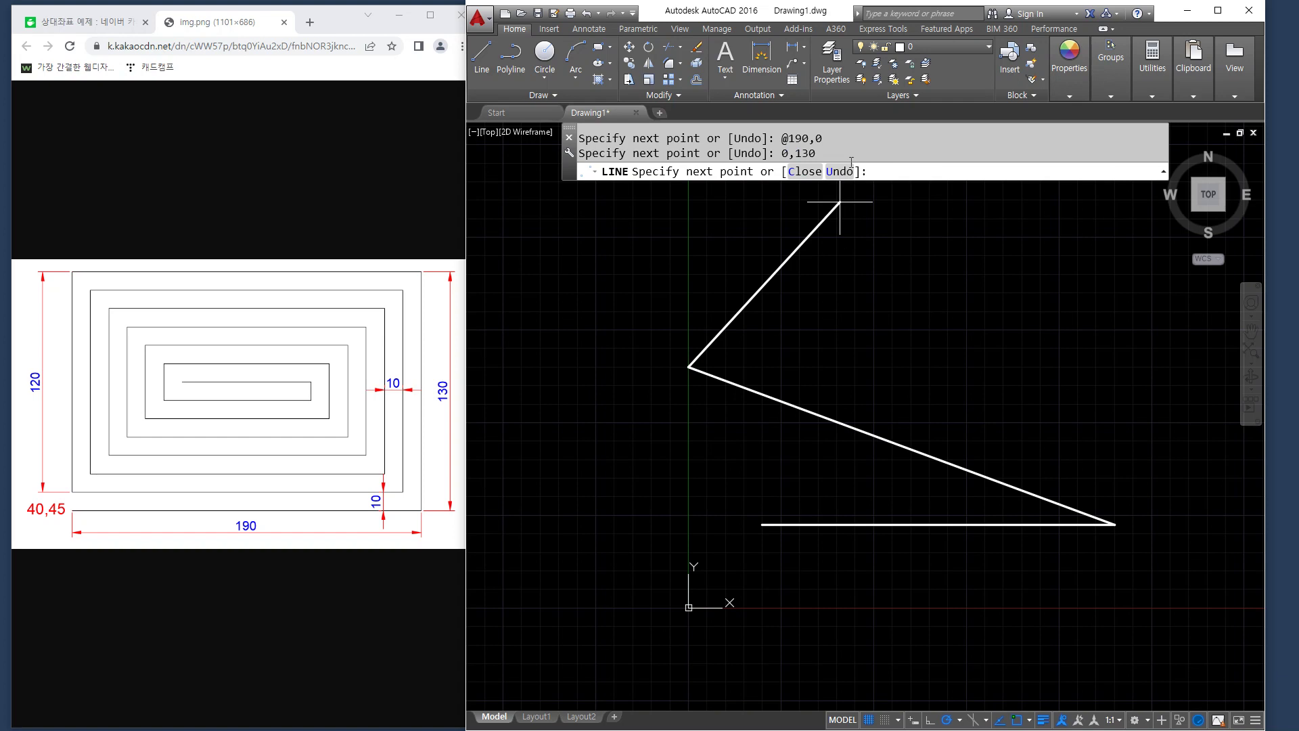
{"action": "left_click", "coordinate": [852, 163]}
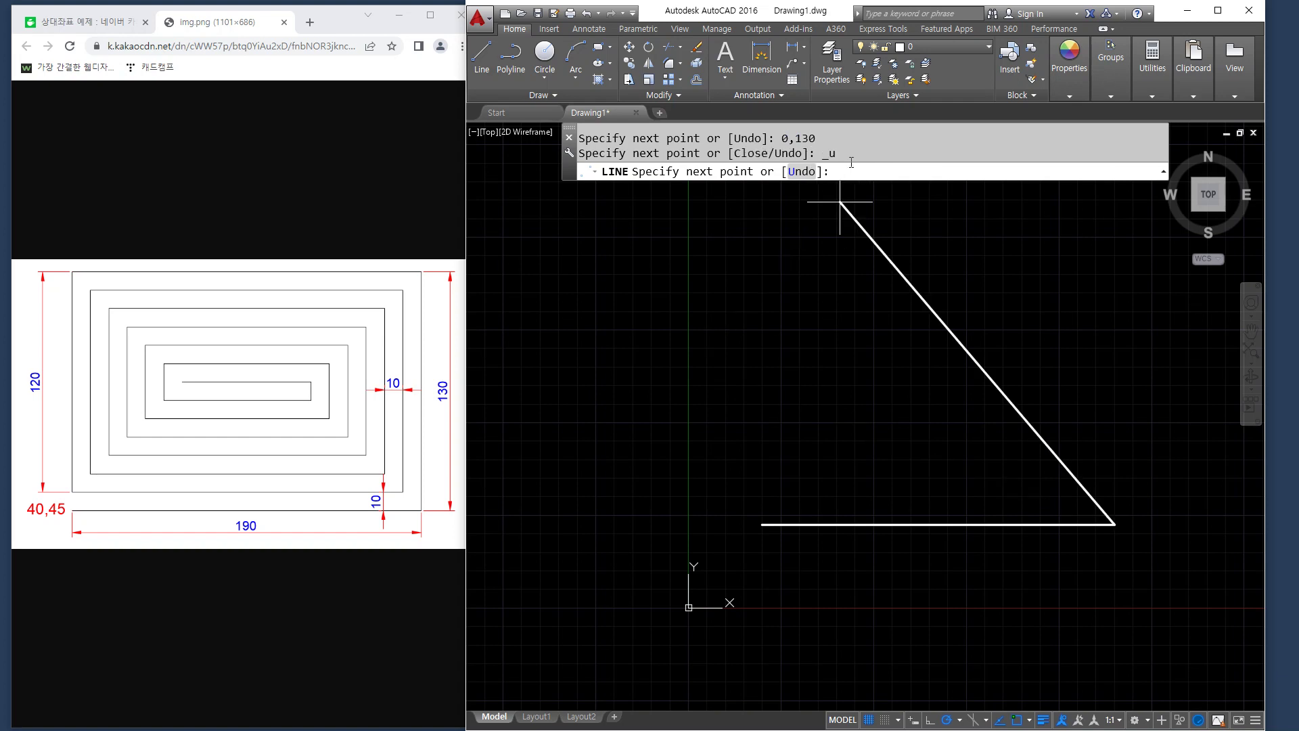
Step: Draw the spiral's outer right, top and left edges with relative points @0,130, @-190,0 and @0,-120
{"action": "type", "text": "@0,130"}
{"action": "key", "text": "Return"}
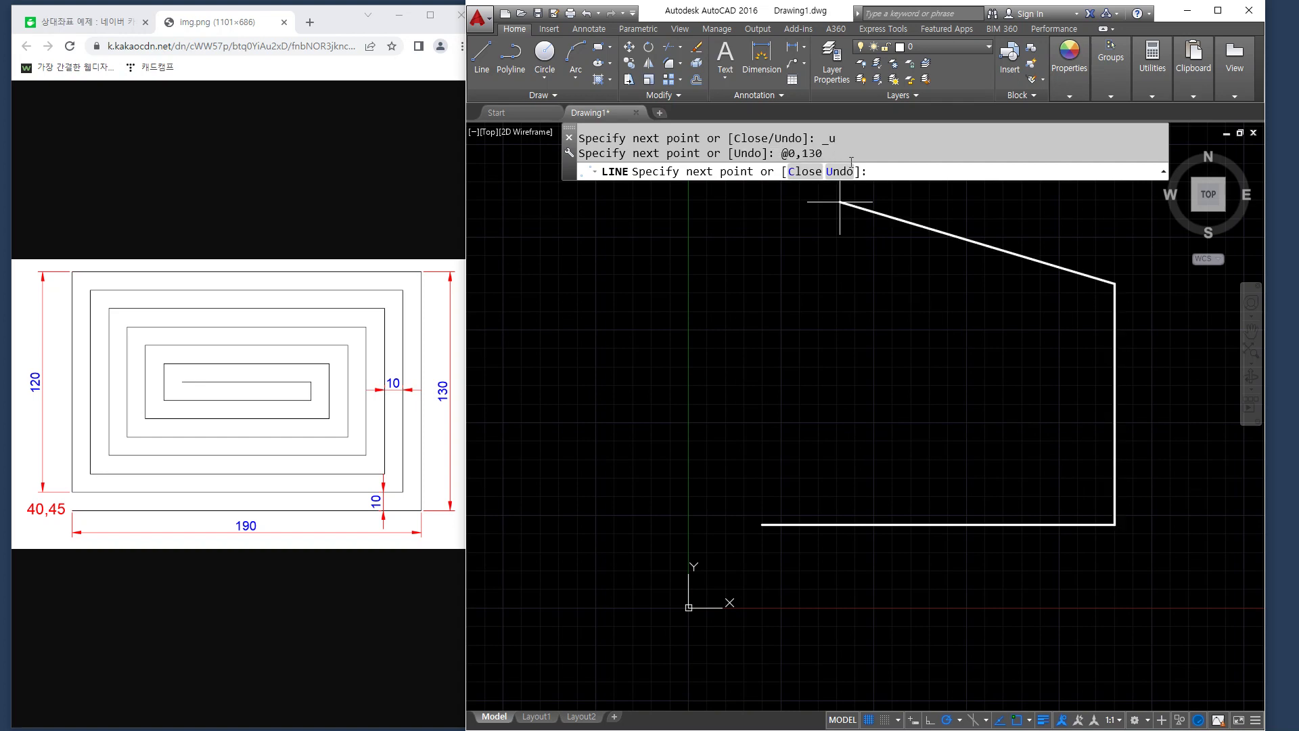
{"action": "type", "text": "@-190,0"}
{"action": "key", "text": "Return"}
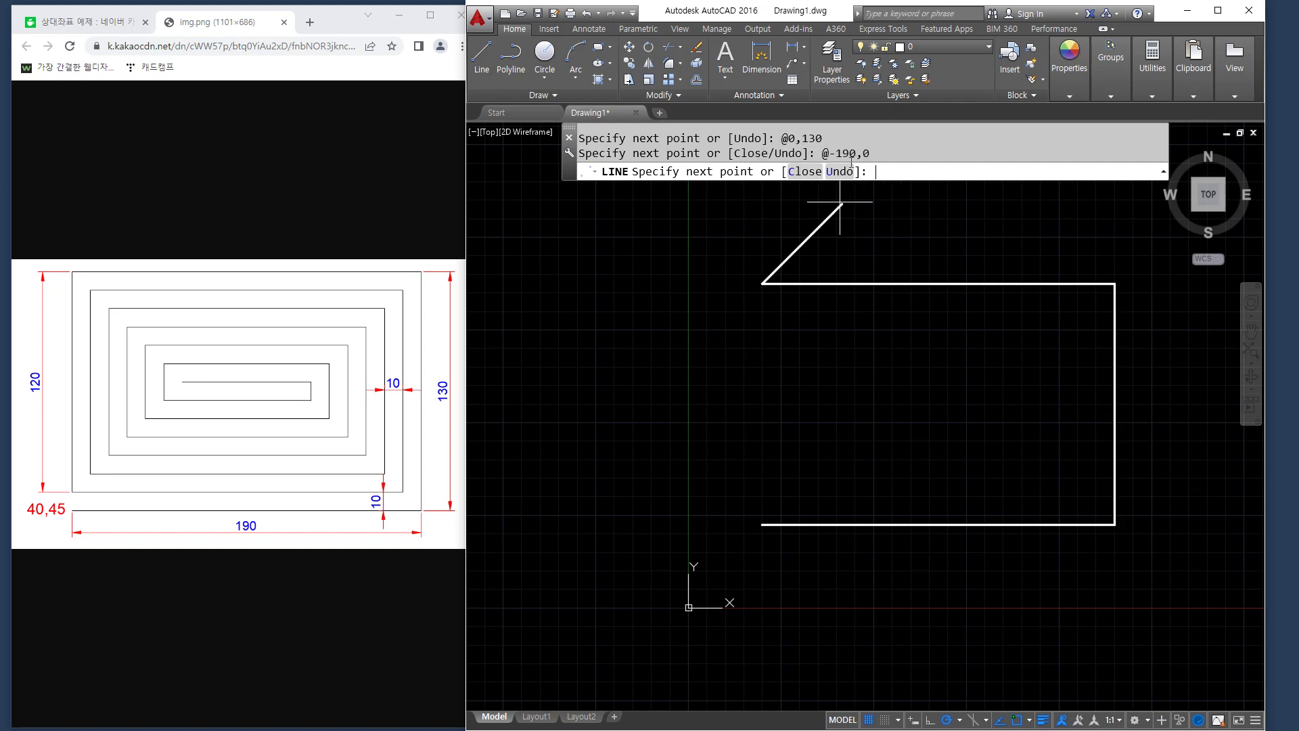
{"action": "type", "text": "@0,-120"}
{"action": "key", "text": "Return"}
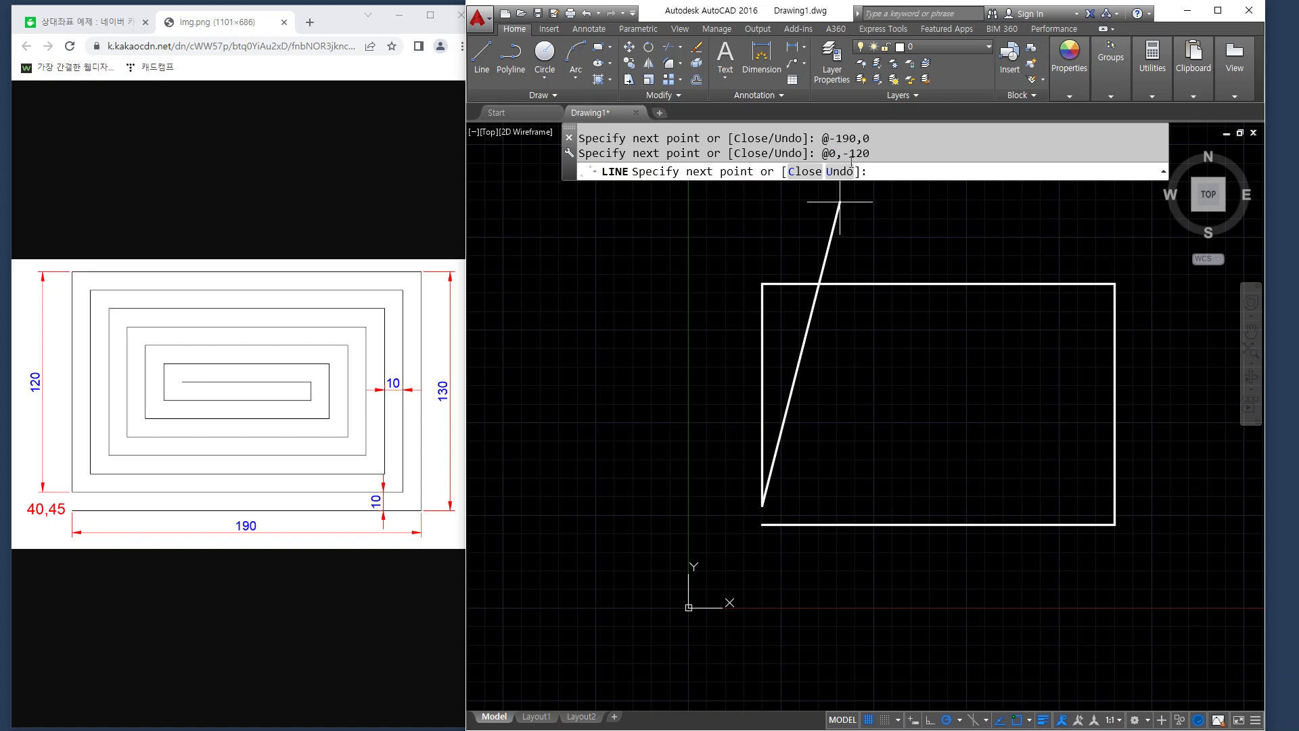
{"action": "type", "text": "@180,0"}
{"action": "key", "text": "Return"}
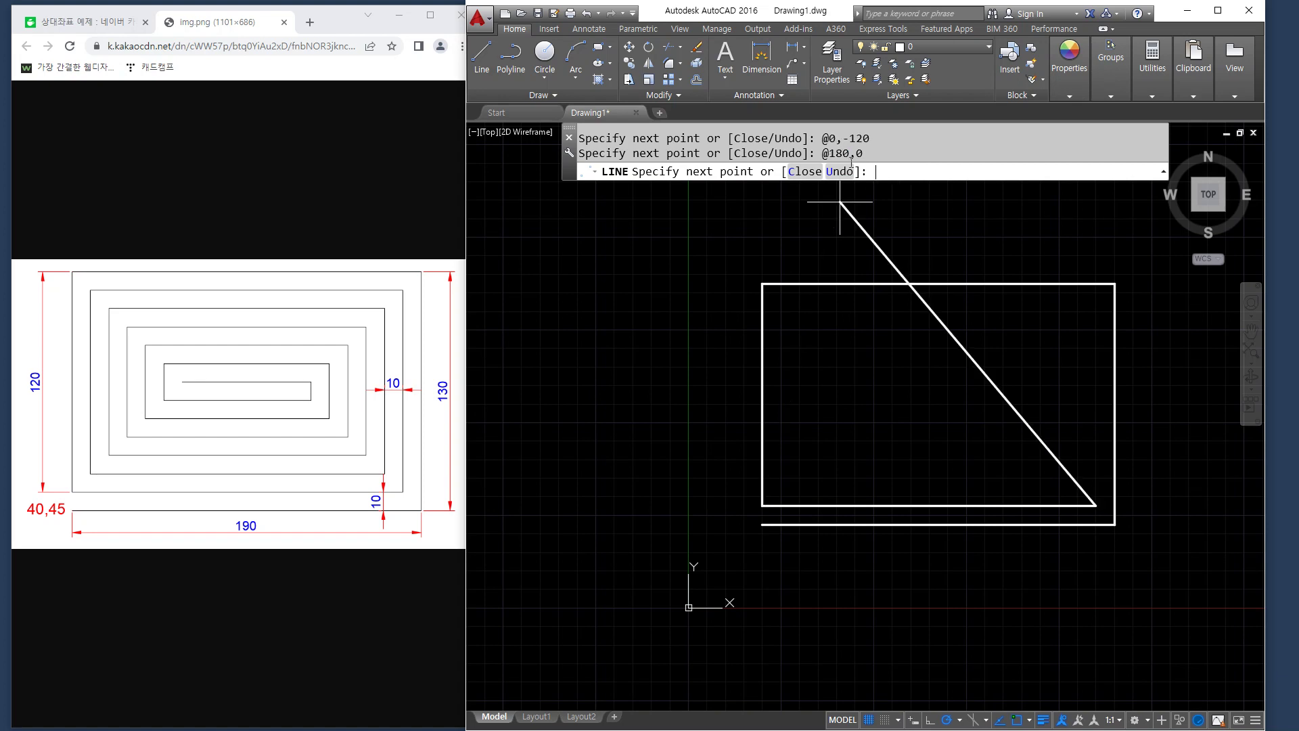
{"action": "type", "text": "@0,110"}
{"action": "key", "text": "Return"}
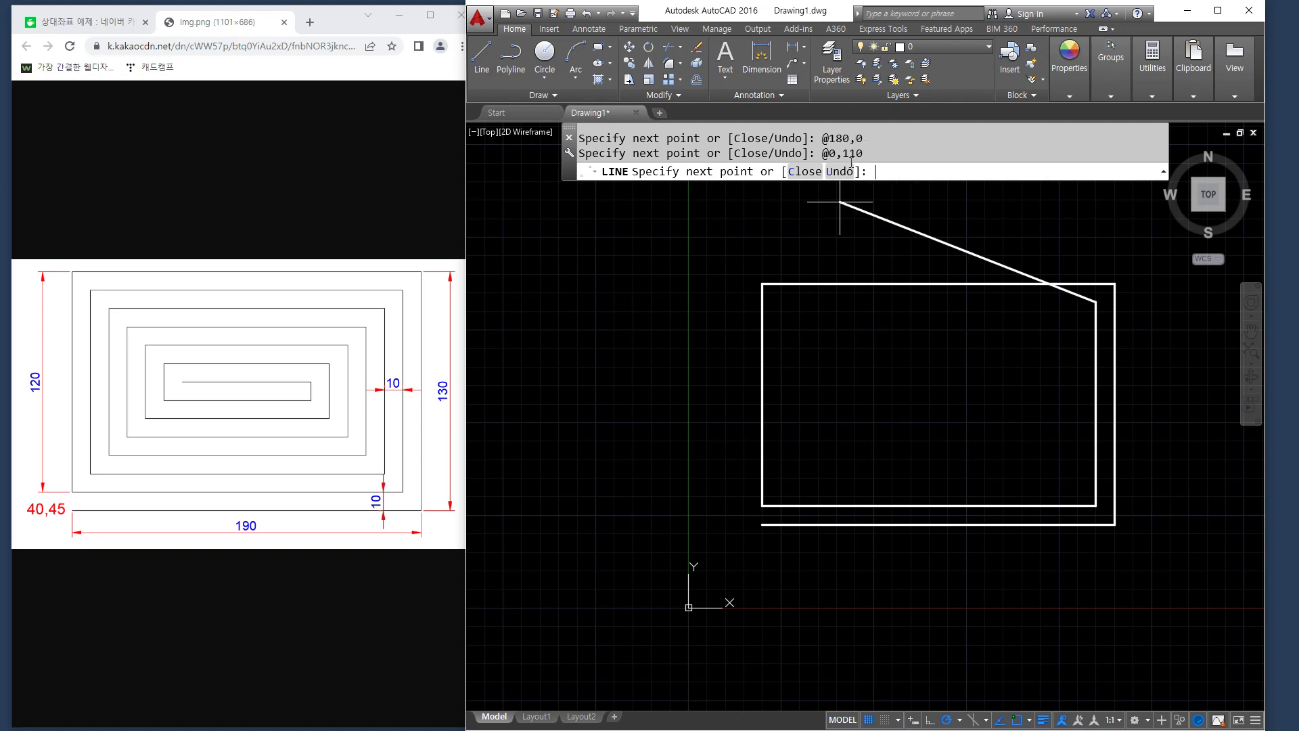
{"action": "type", "text": "@-170,0"}
{"action": "key", "text": "Return"}
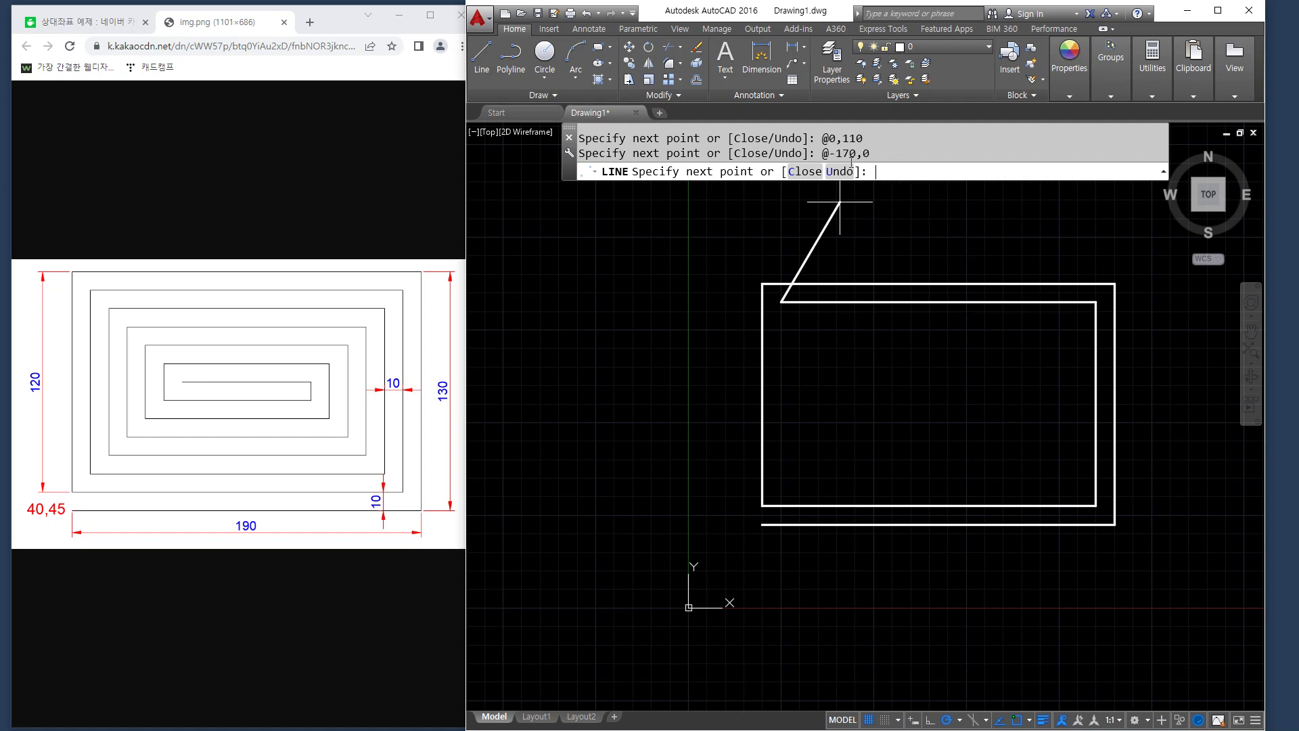
{"action": "type", "text": "@0,-100"}
{"action": "key", "text": "Return"}
{"action": "type", "text": "@"}
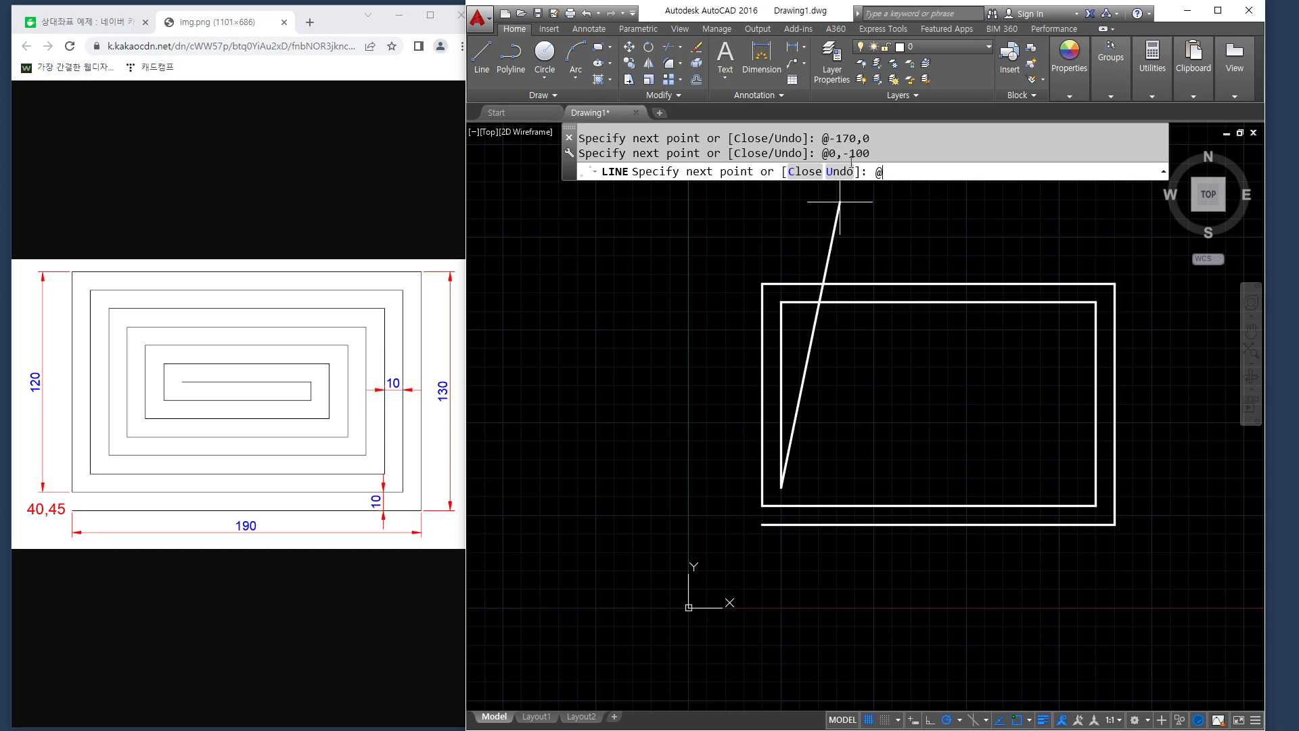
{"action": "type", "text": "160,0"}
{"action": "key", "text": "Return"}
{"action": "type", "text": "@"}
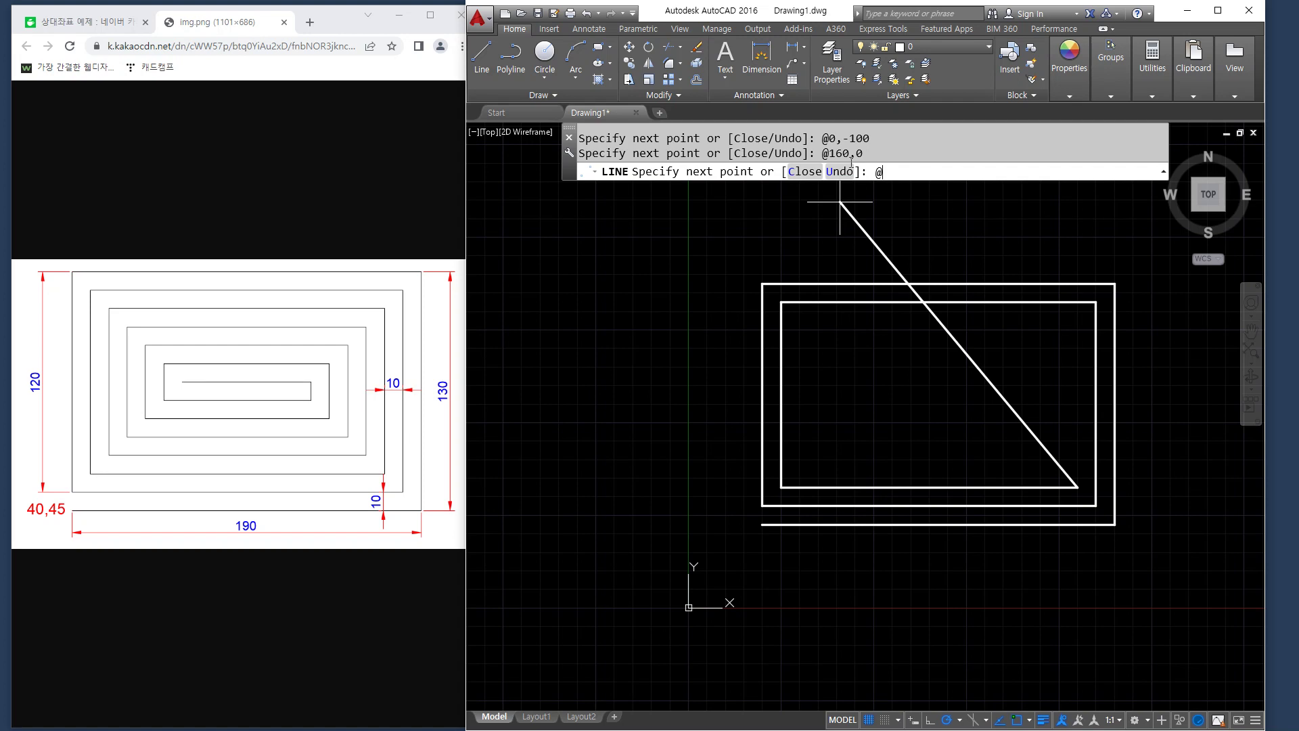
{"action": "type", "text": "0,90"}
{"action": "key", "text": "Return"}
{"action": "type", "text": "@"}
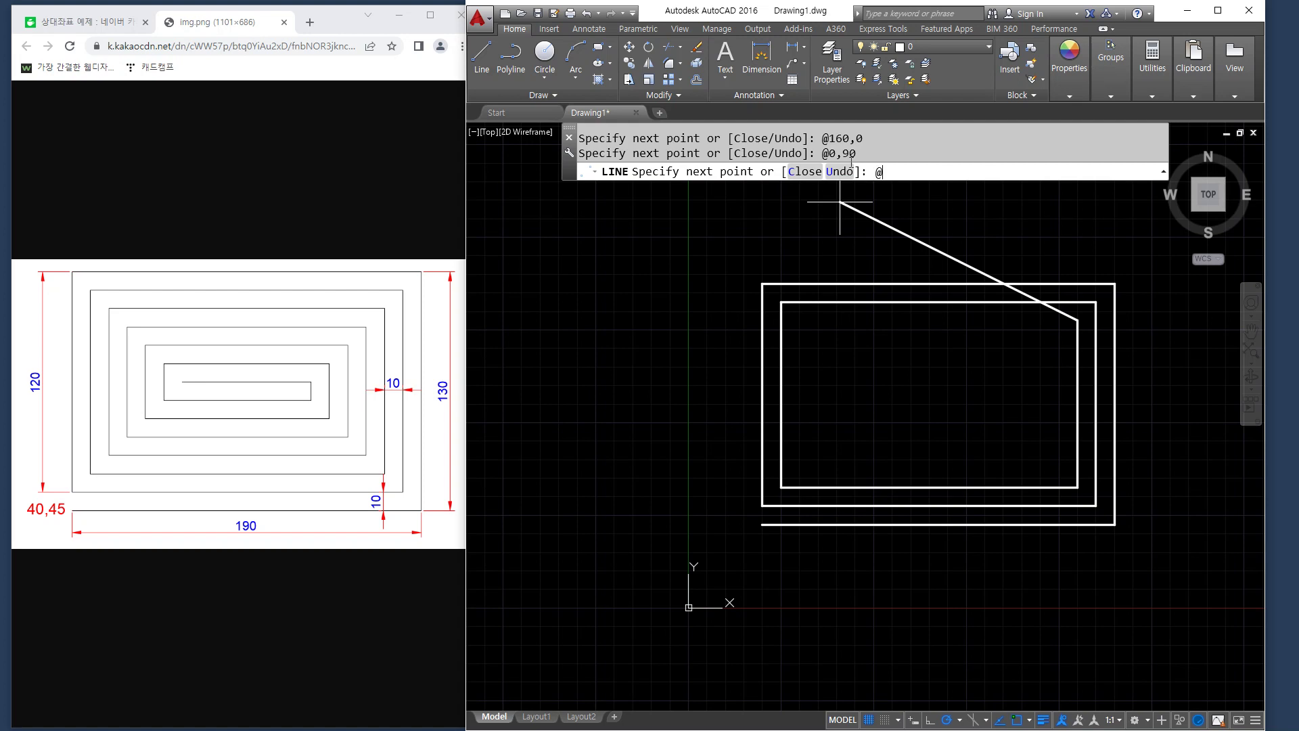
{"action": "type", "text": "-150,0"}
{"action": "key", "text": "Return"}
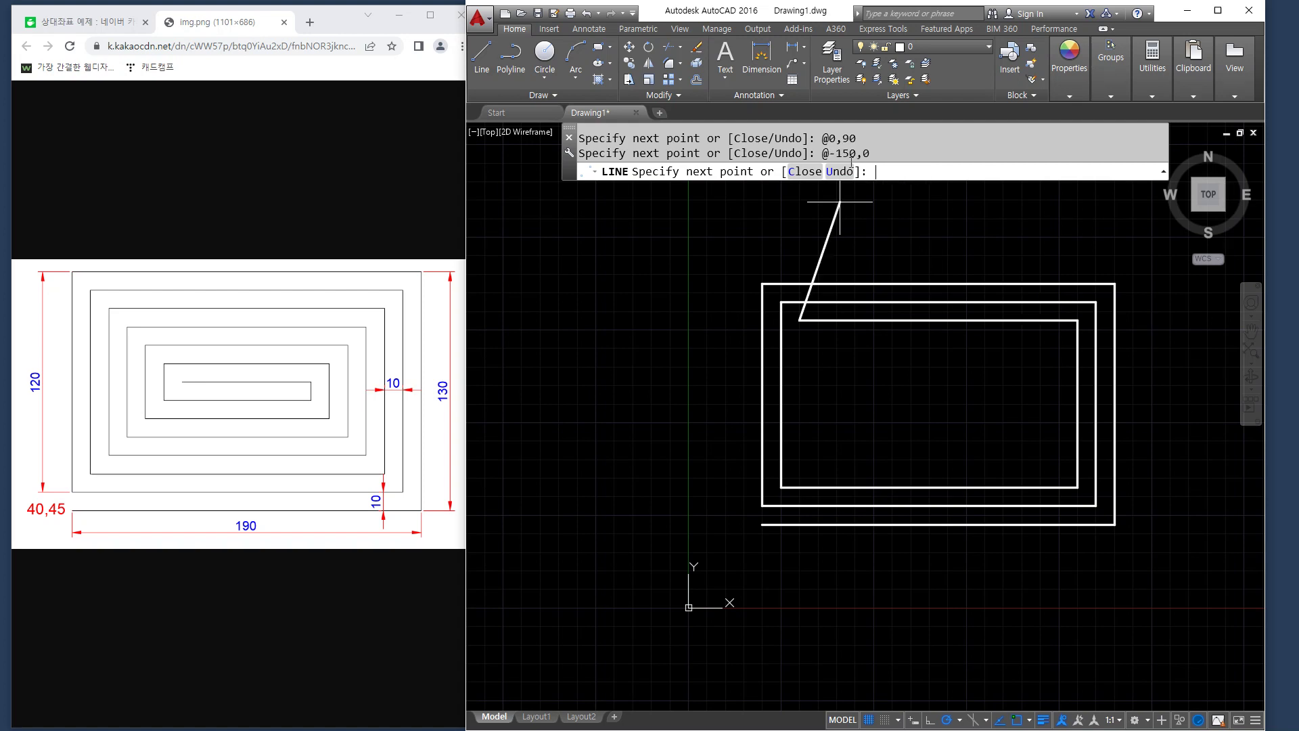
{"action": "type", "text": "@0,-80"}
{"action": "key", "text": "Return"}
{"action": "type", "text": "@"}
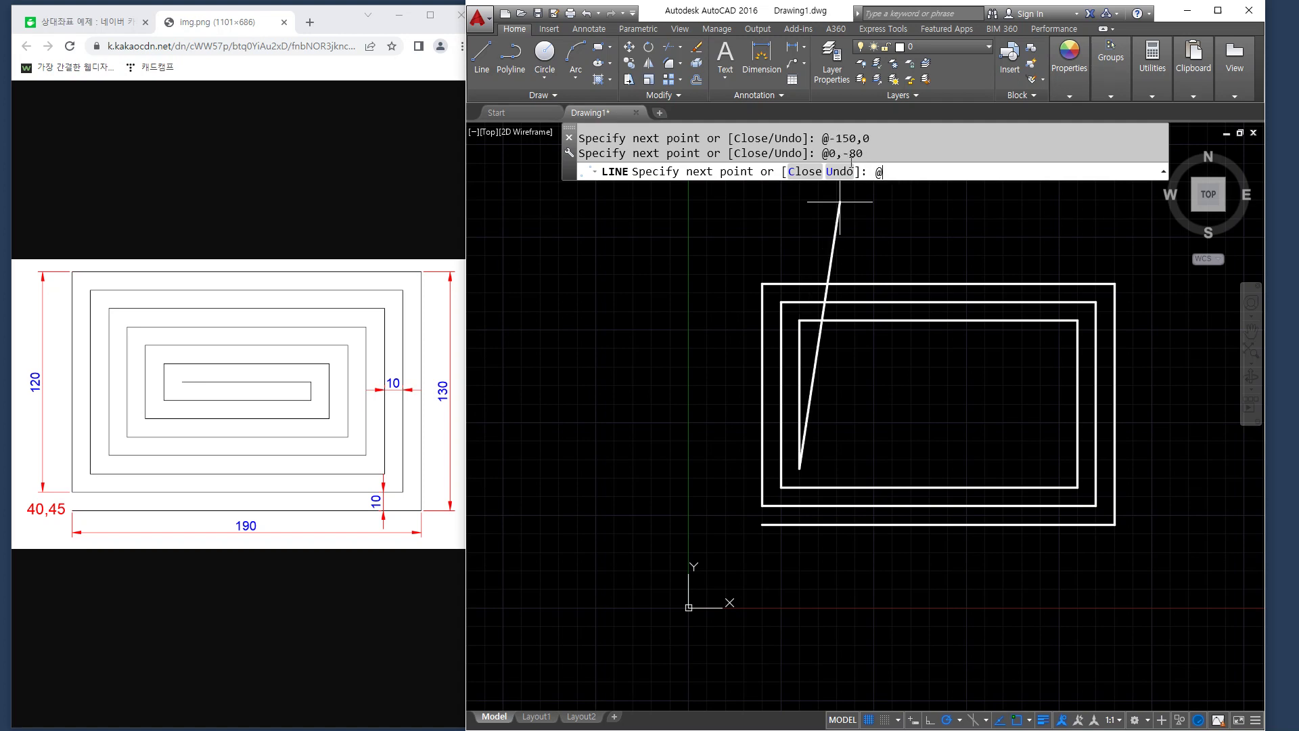
{"action": "type", "text": "140,0"}
{"action": "key", "text": "Return"}
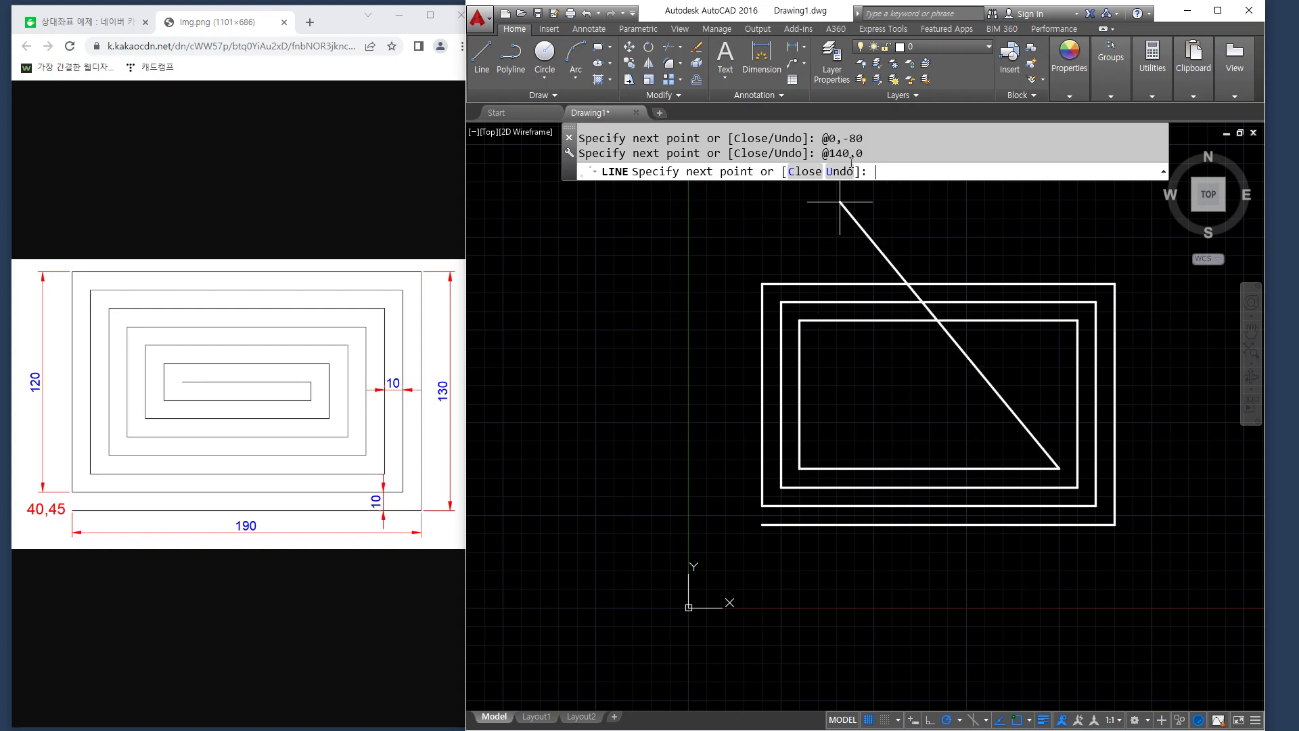
{"action": "type", "text": "@0,70"}
{"action": "key", "text": "Return"}
{"action": "type", "text": "@"}
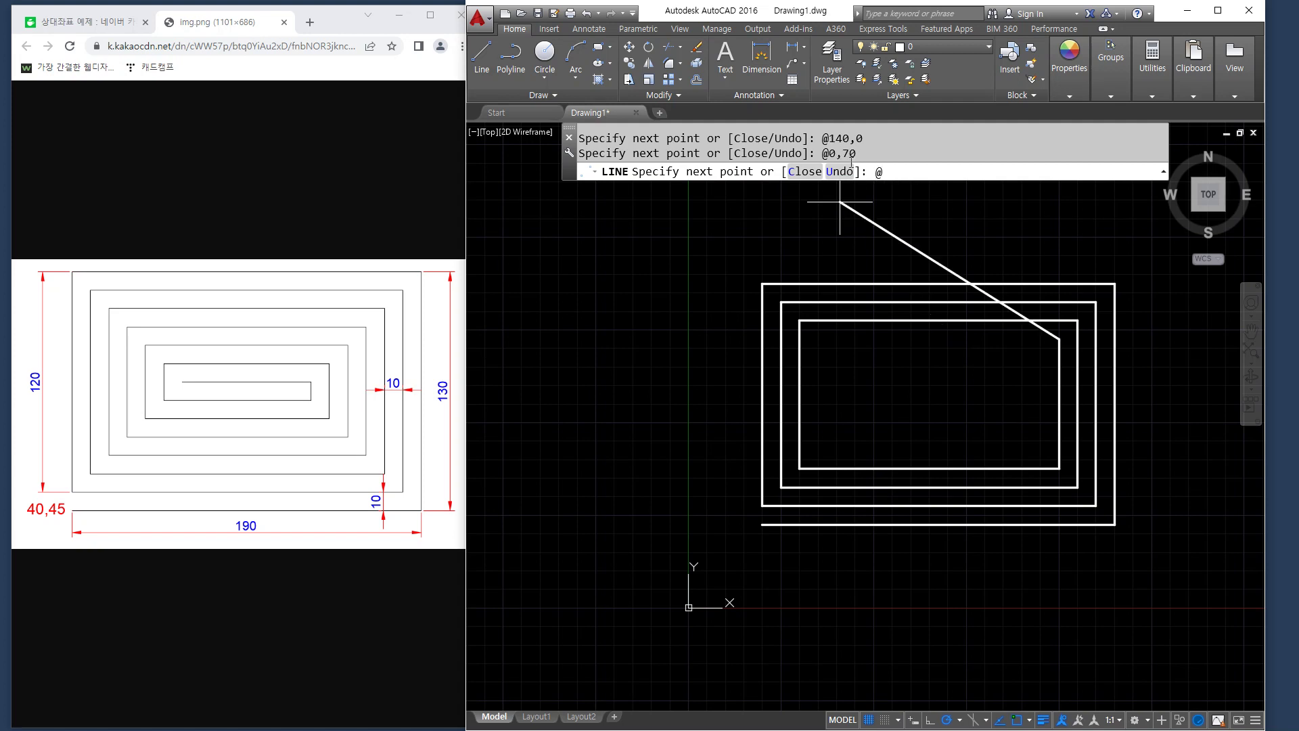
{"action": "type", "text": "-130,0"}
{"action": "key", "text": "Return"}
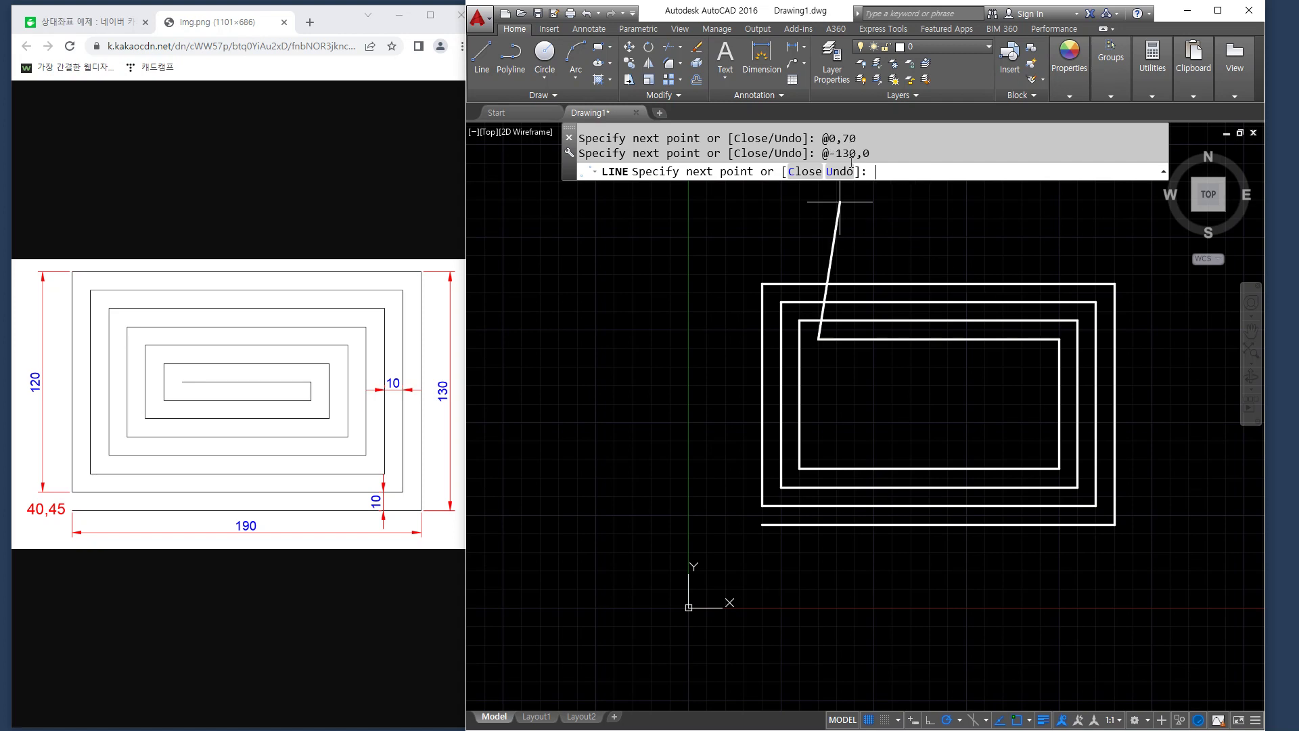
{"action": "type", "text": "@0,-60"}
{"action": "key", "text": "Return"}
{"action": "type", "text": "@"}
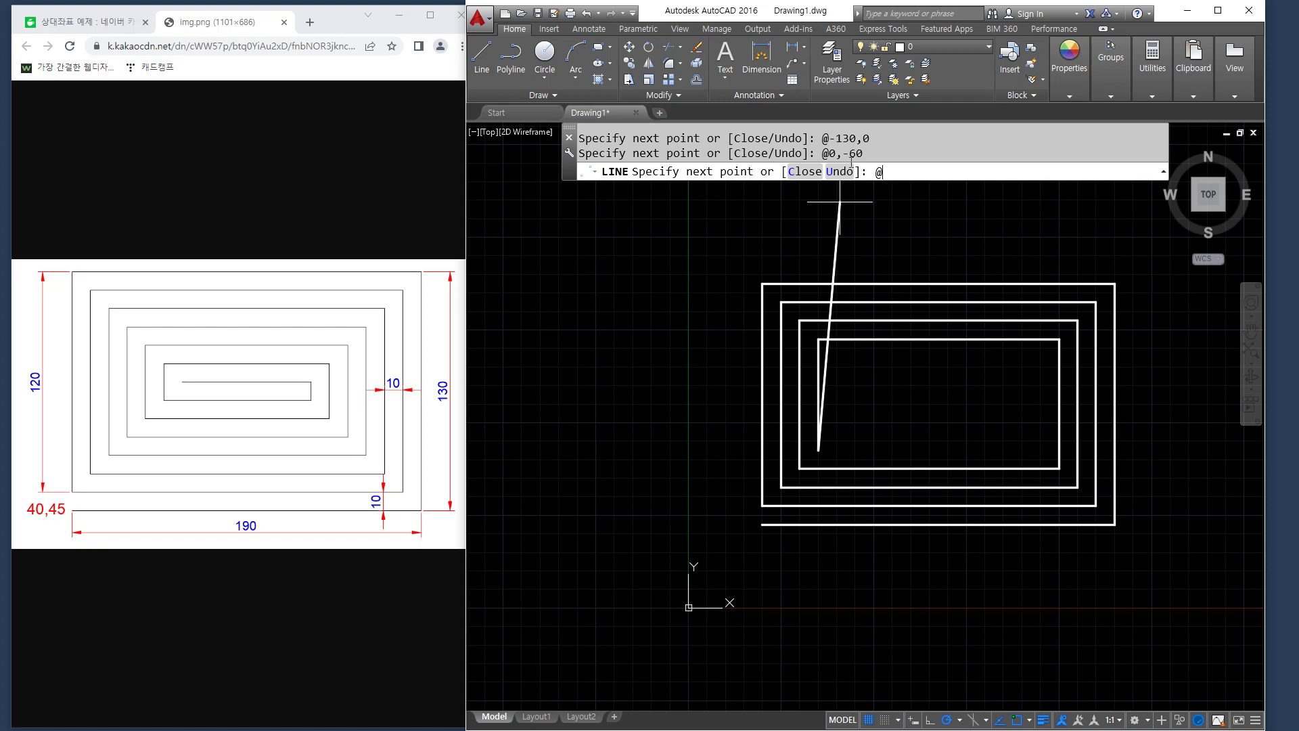
{"action": "type", "text": "120,0"}
{"action": "key", "text": "Return"}
{"action": "type", "text": "@"}
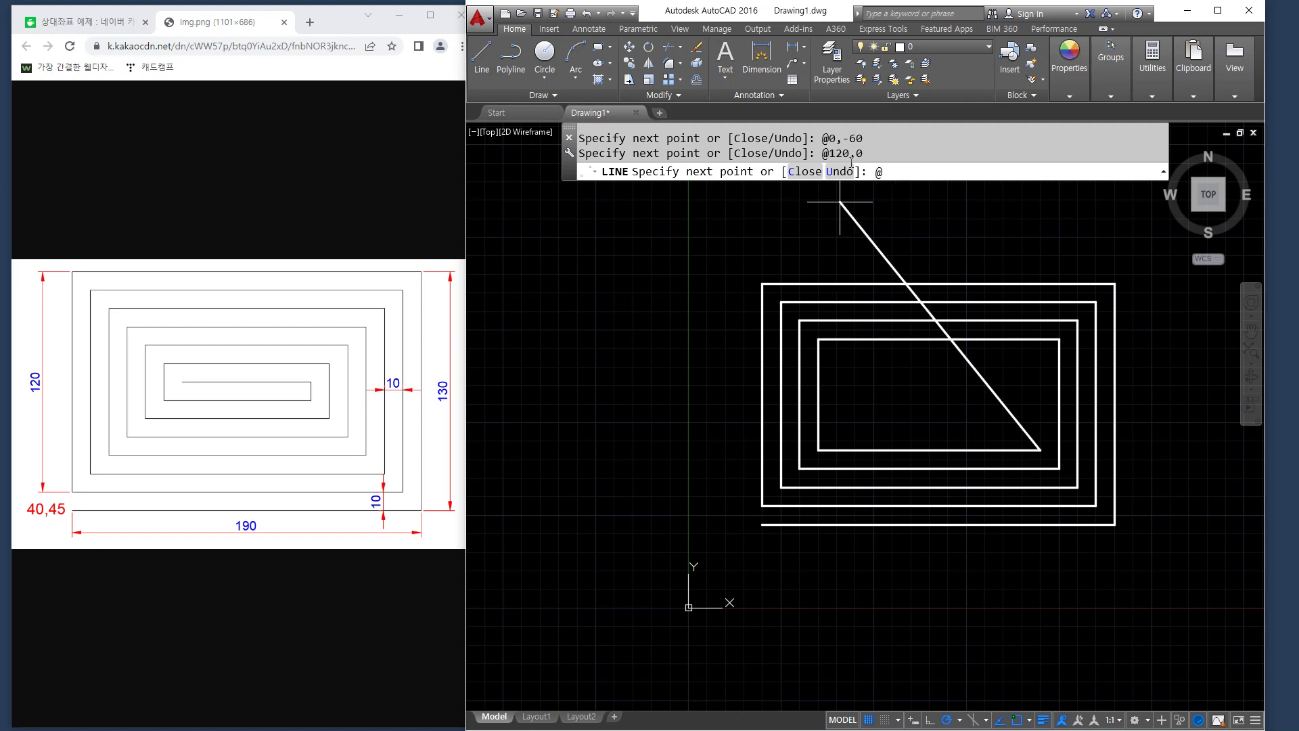
{"action": "type", "text": "0,50"}
{"action": "key", "text": "Return"}
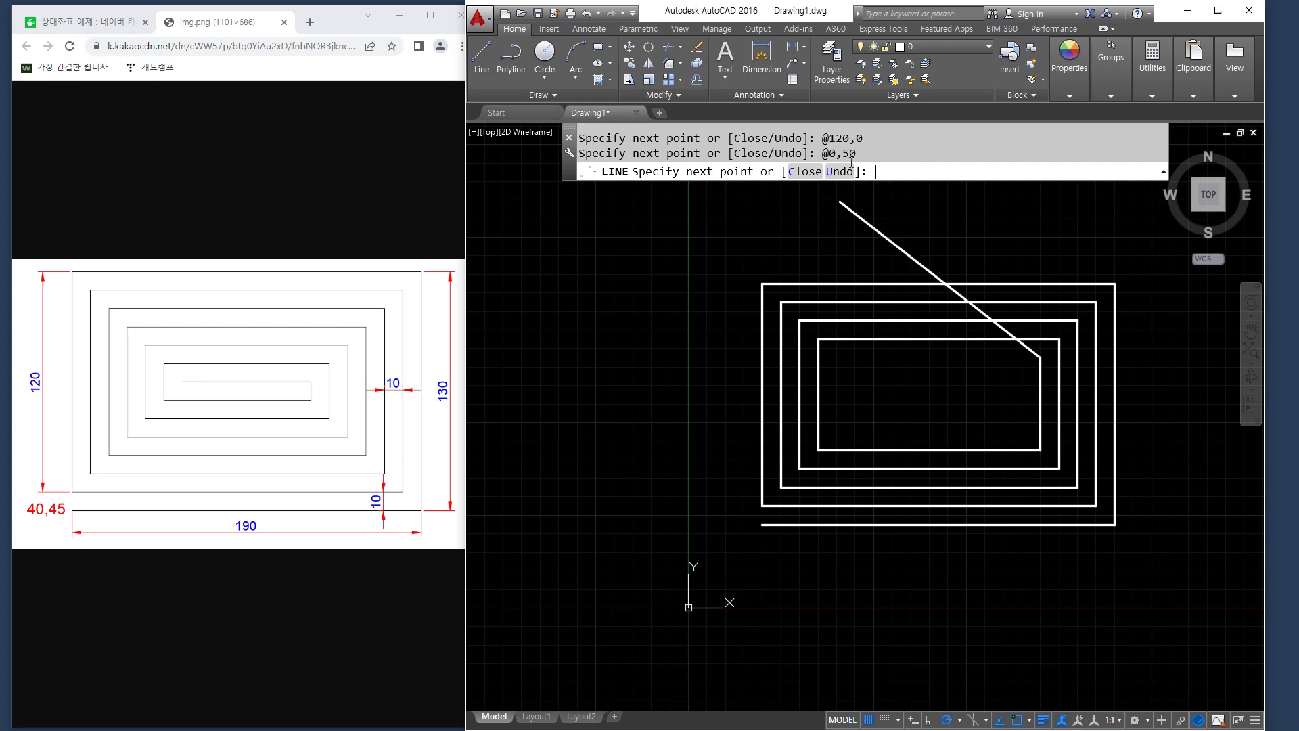
{"action": "type", "text": "@-110,0"}
{"action": "key", "text": "Return"}
{"action": "type", "text": "@"}
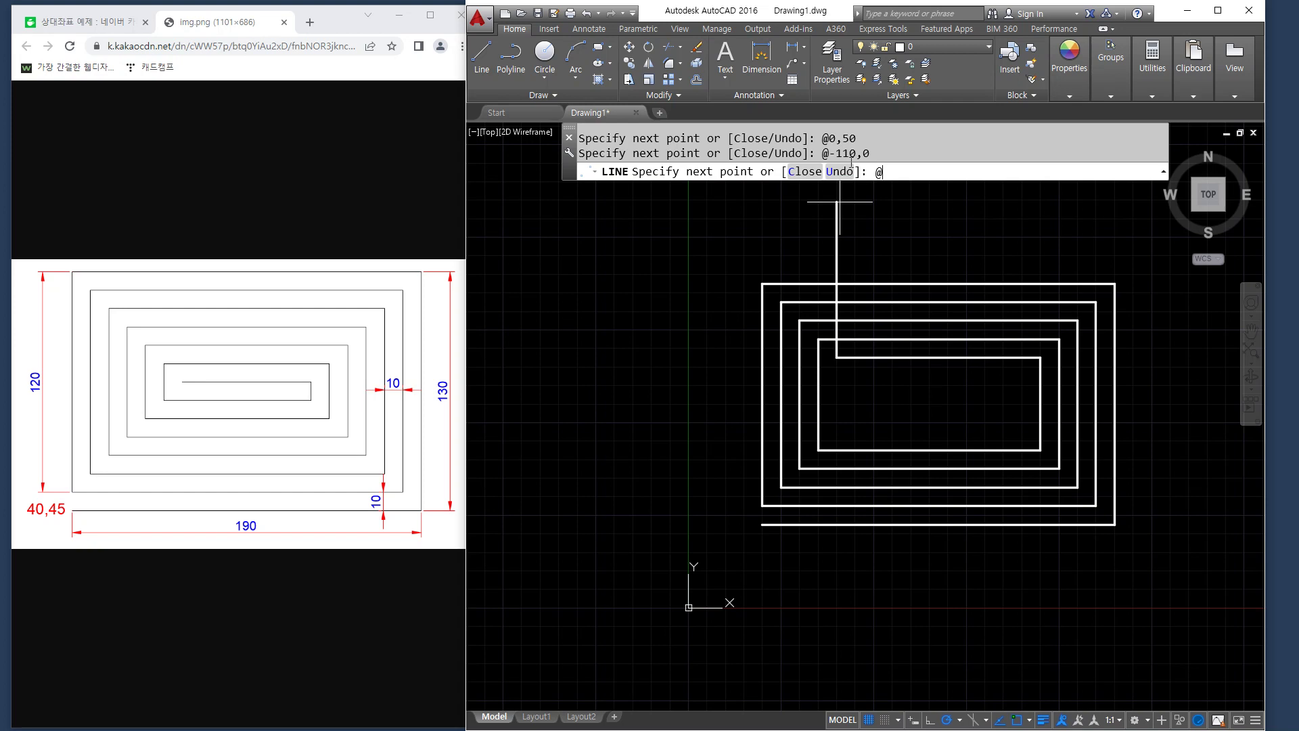
{"action": "type", "text": "0,-40"}
{"action": "key", "text": "Return"}
{"action": "type", "text": "@100,0"}
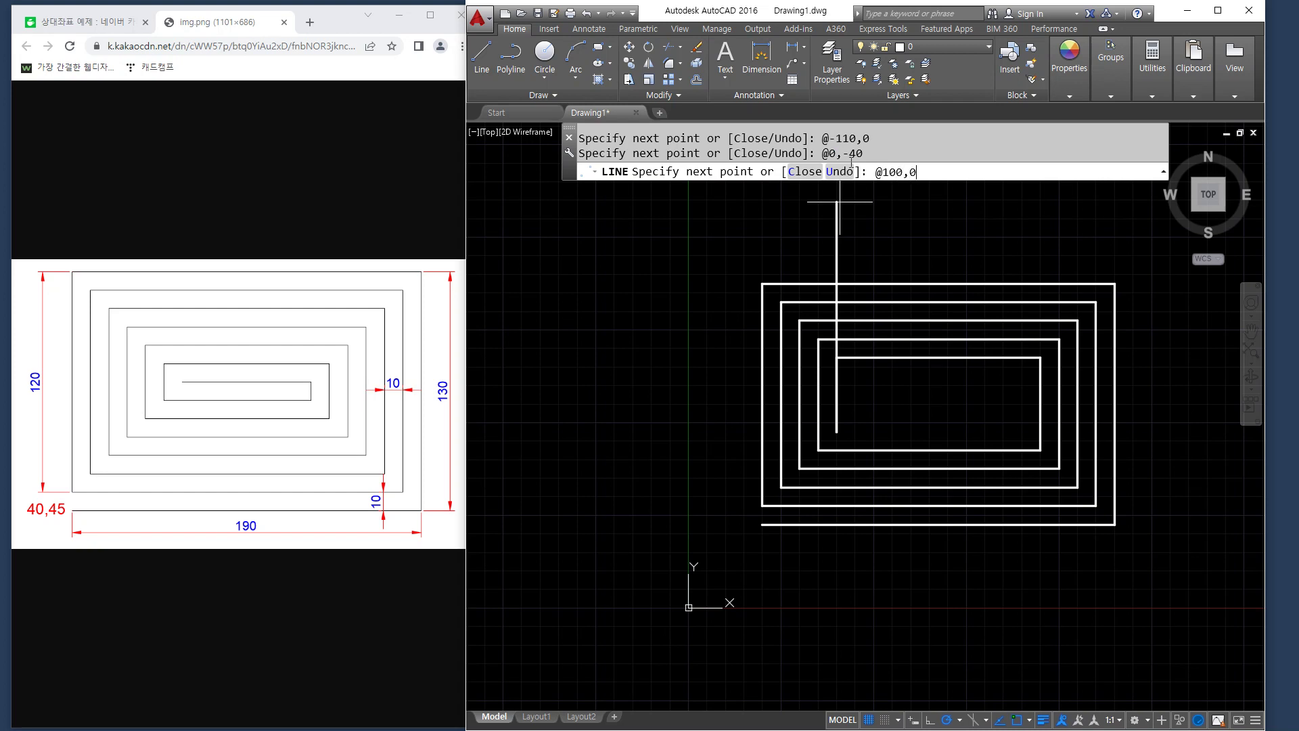
{"action": "key", "text": "Return"}
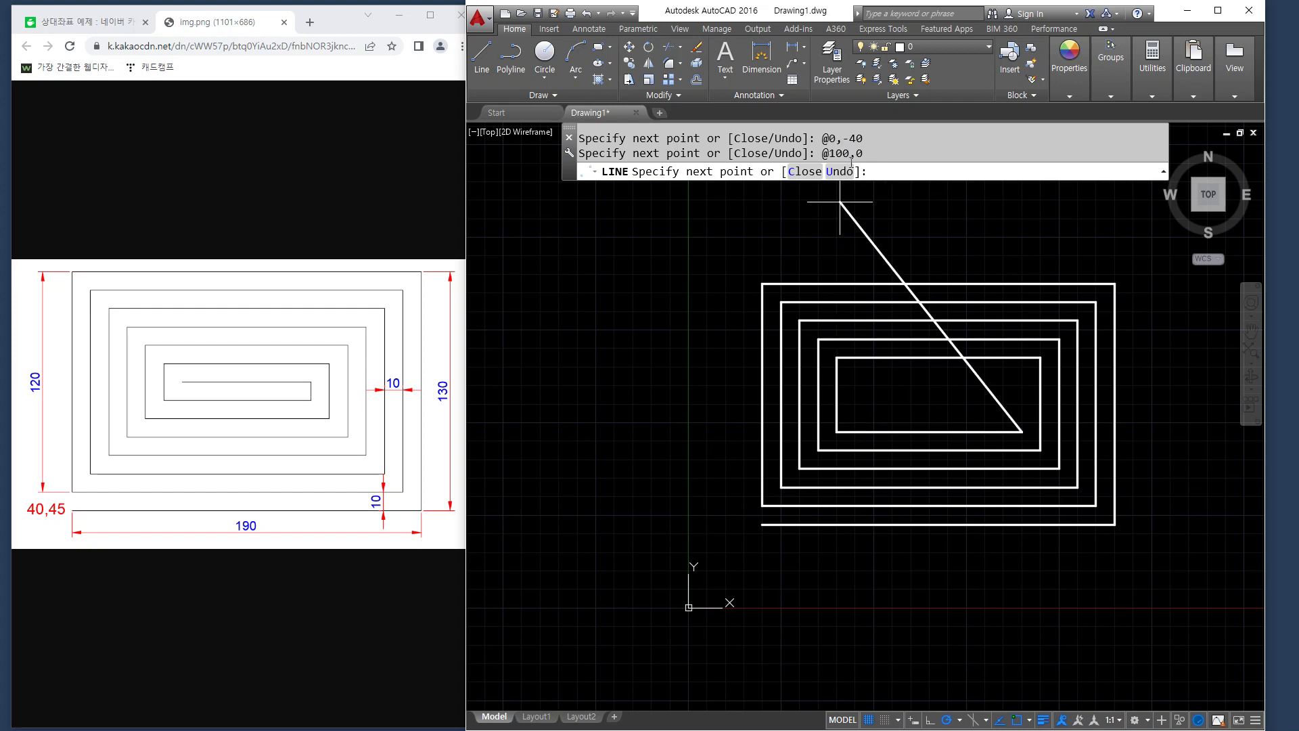
{"action": "type", "text": "@0,30"}
{"action": "key", "text": "Return"}
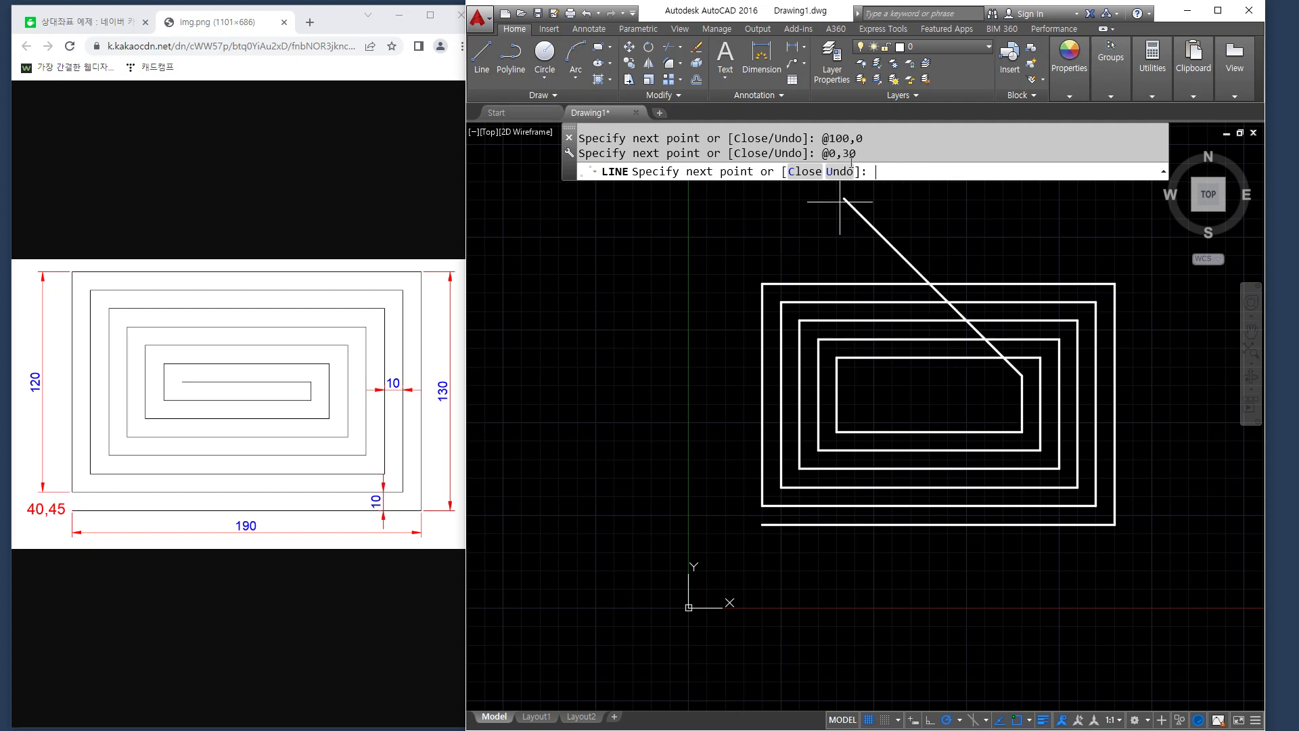
{"action": "type", "text": "@-90,0"}
{"action": "key", "text": "Return"}
{"action": "type", "text": "@"}
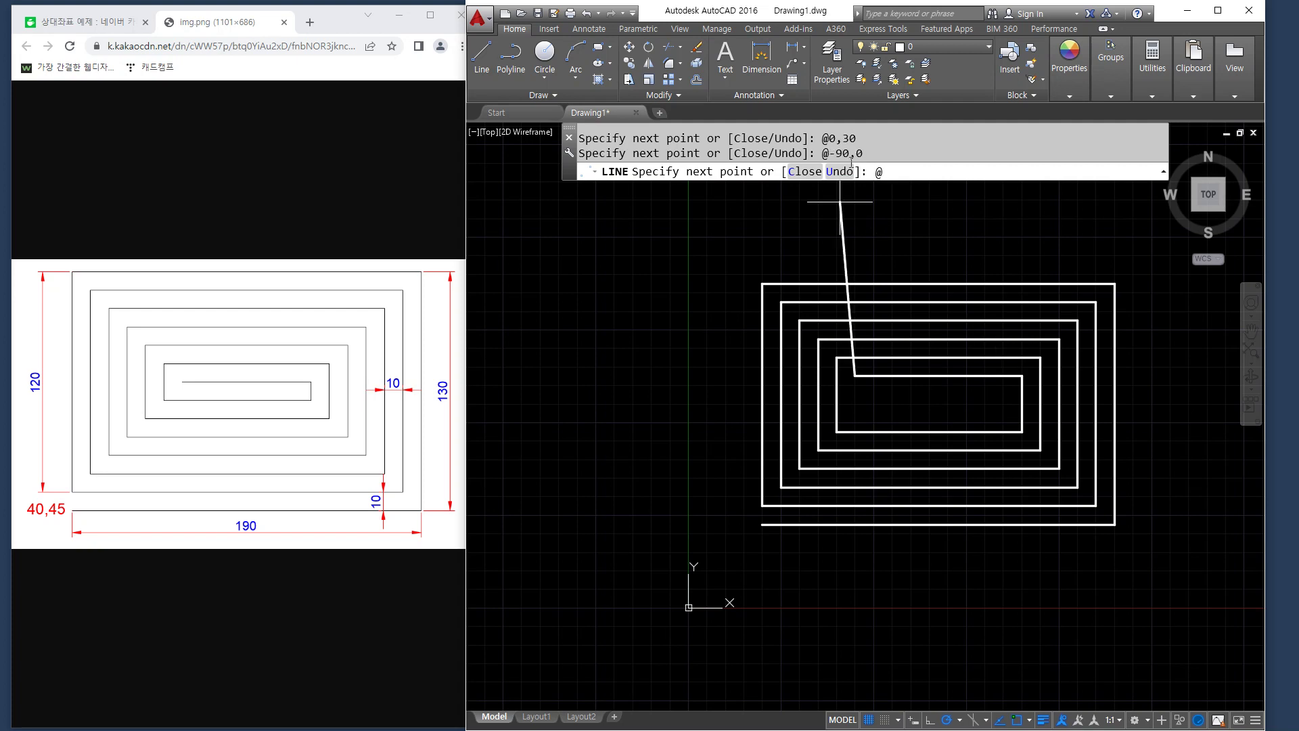
{"action": "type", "text": "0,-20"}
{"action": "key", "text": "Return"}
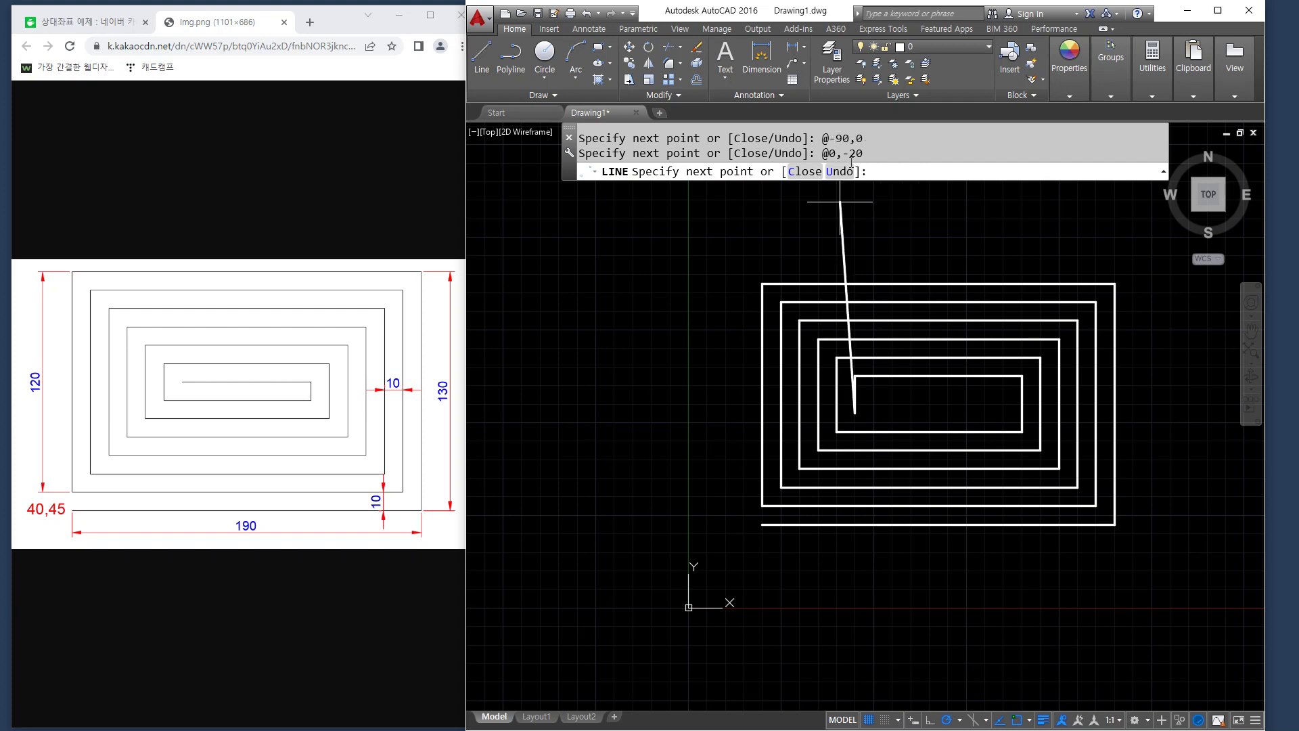
{"action": "type", "text": "@80,0"}
{"action": "key", "text": "Return"}
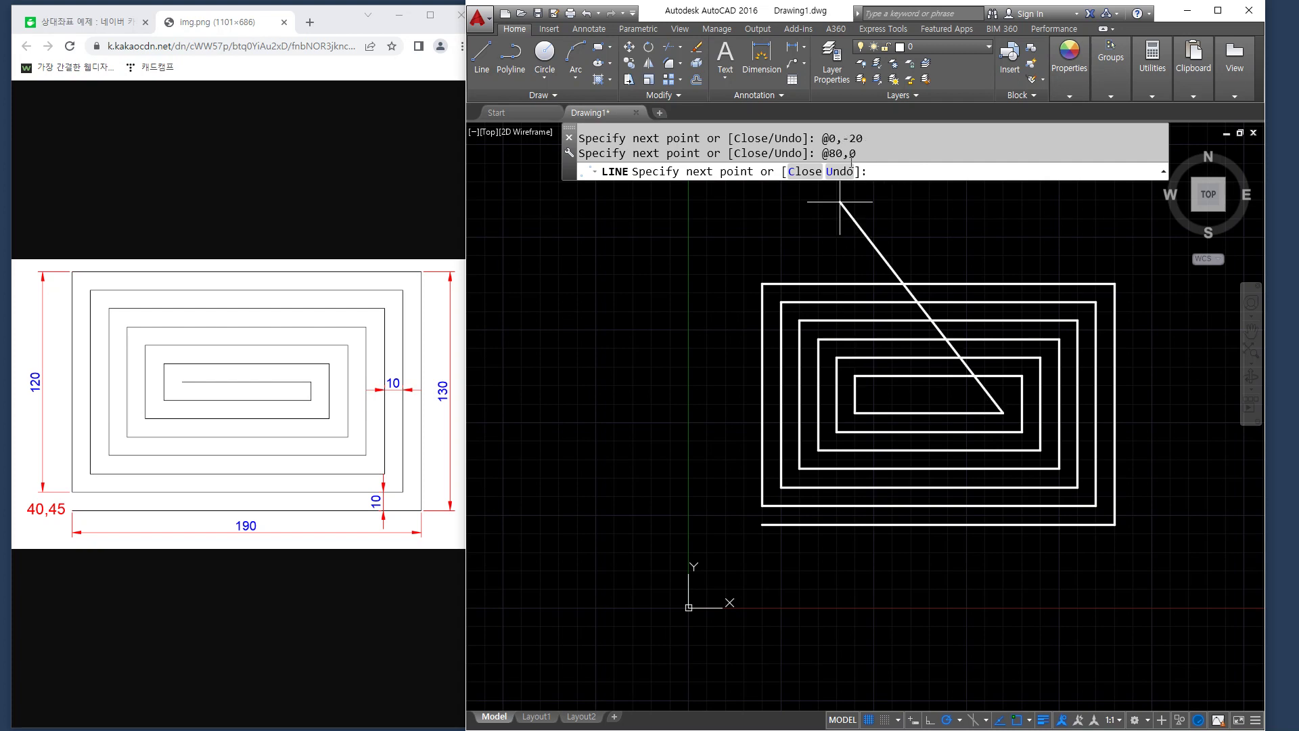
{"action": "type", "text": "@0,10"}
{"action": "key", "text": "Return"}
{"action": "type", "text": "@"}
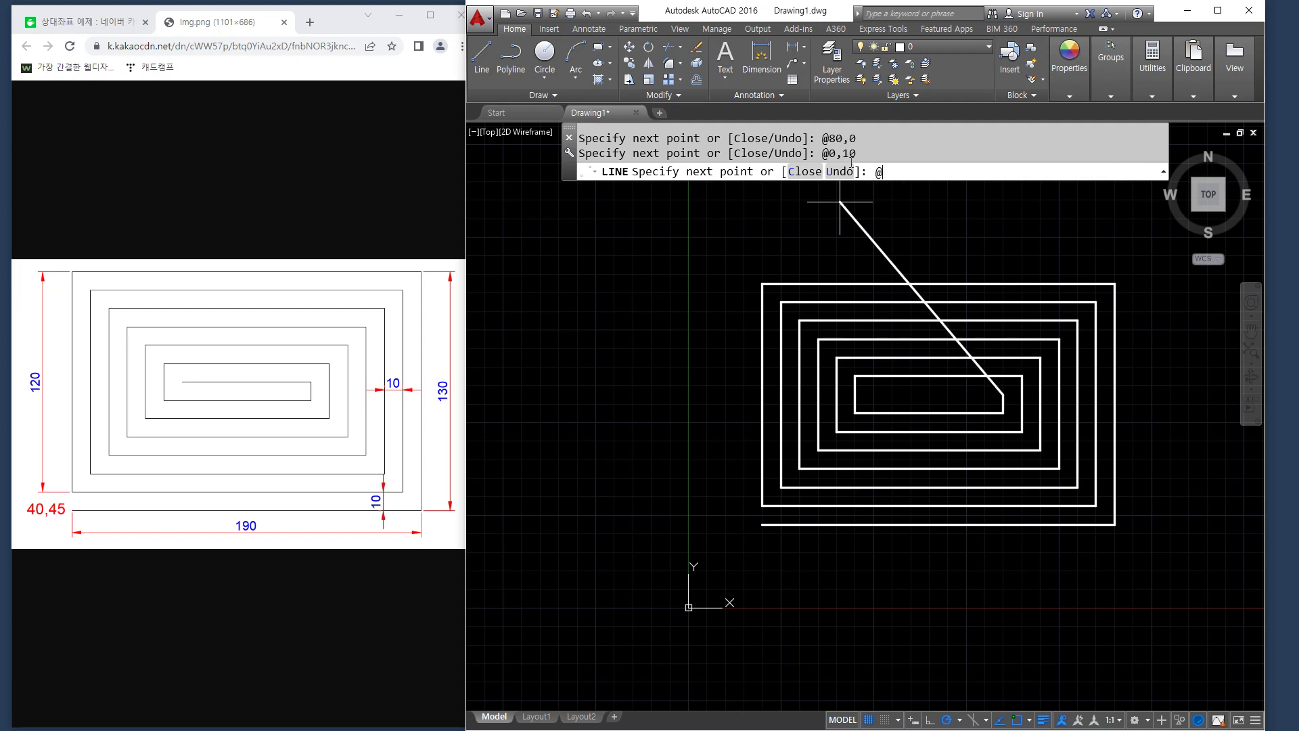
{"action": "type", "text": "-70,0"}
{"action": "key", "text": "Return"}
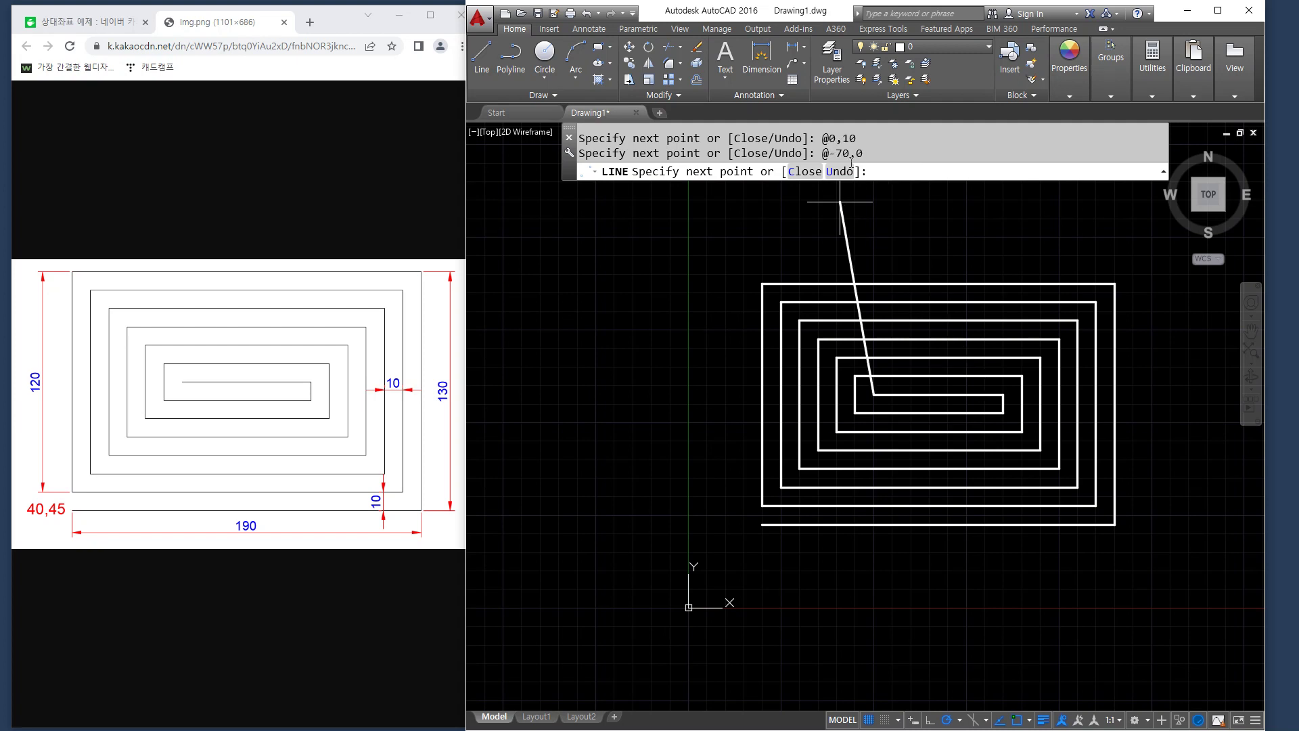
{"action": "key", "text": "Return"}
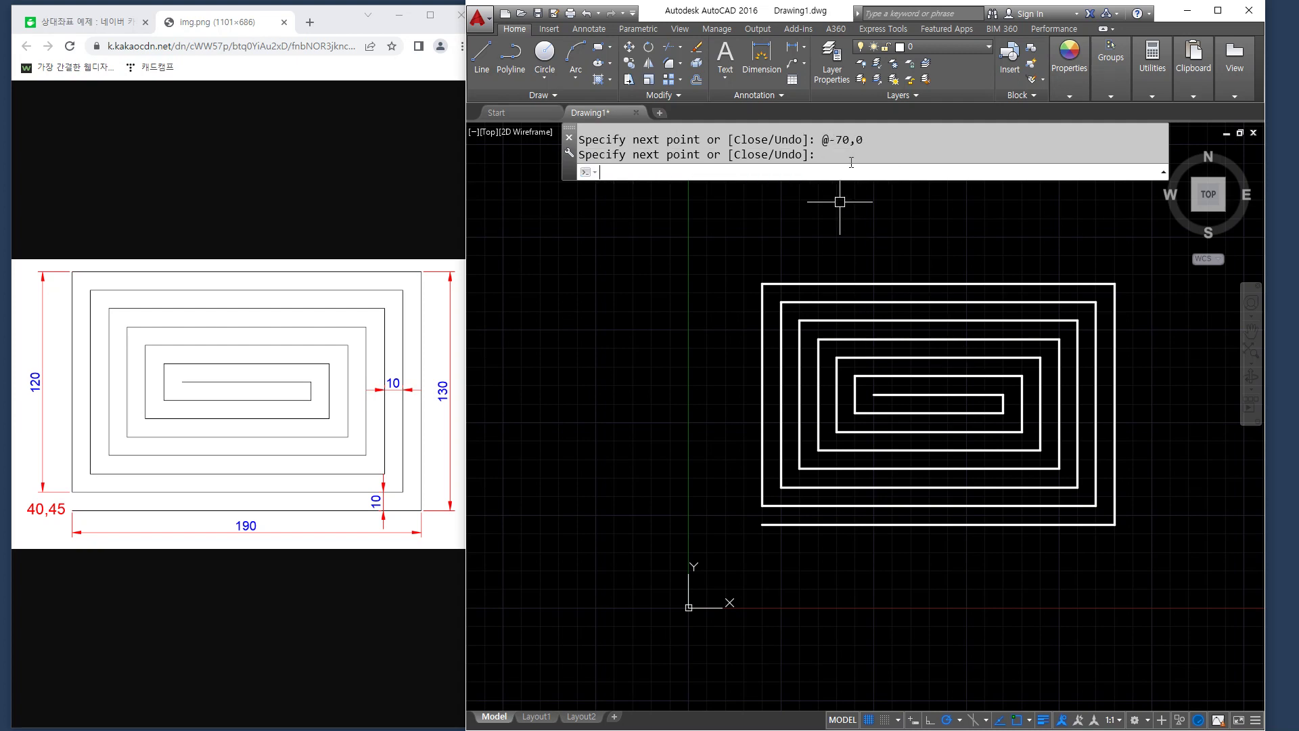